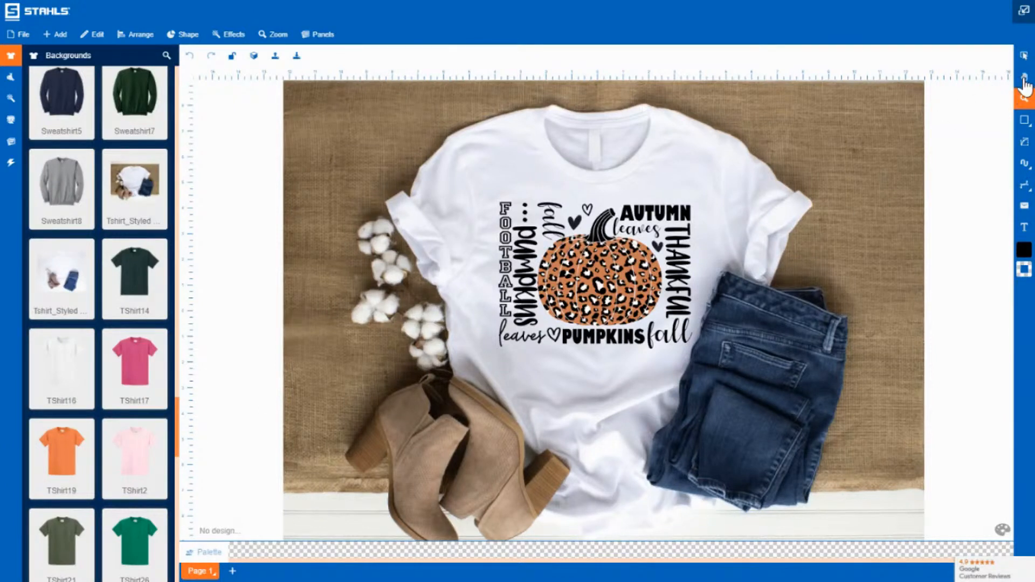
Step: Move the whole styled T-shirt mockup with its pumpkin design to the upper-left corner of the canvas
{"action": "left_click", "coordinate": [695, 178]}
{"action": "left_click", "coordinate": [696, 177]}
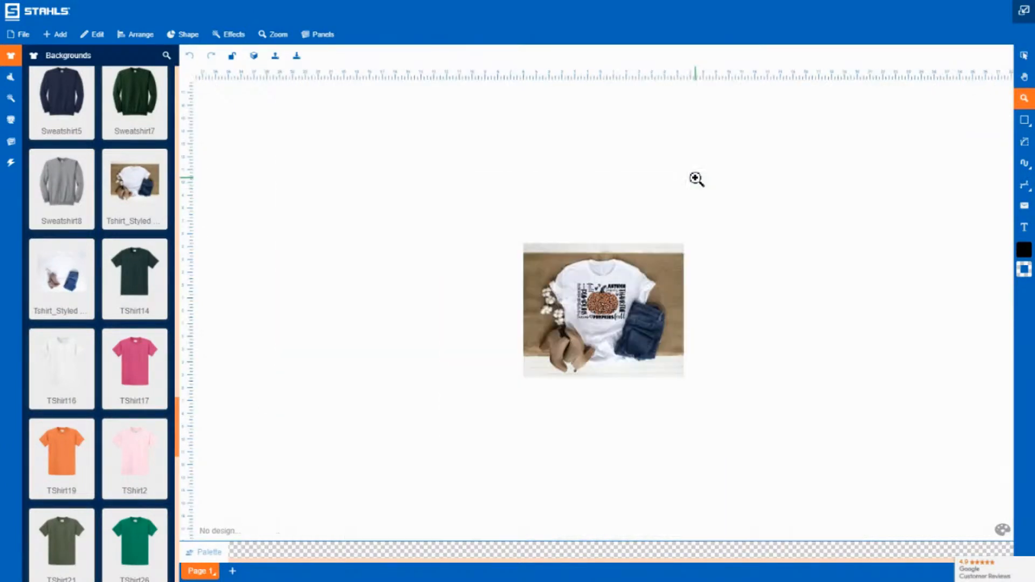
{"action": "left_click", "coordinate": [656, 290]}
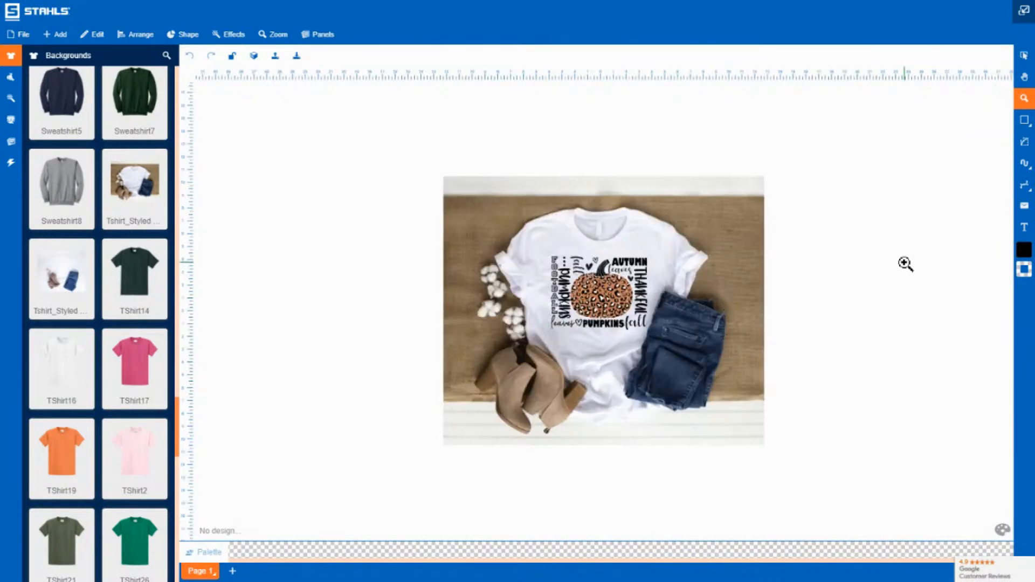
{"action": "left_click", "coordinate": [1024, 55]}
{"action": "left_click_drag", "start_coordinate": [828, 479], "coordinate": [404, 153]}
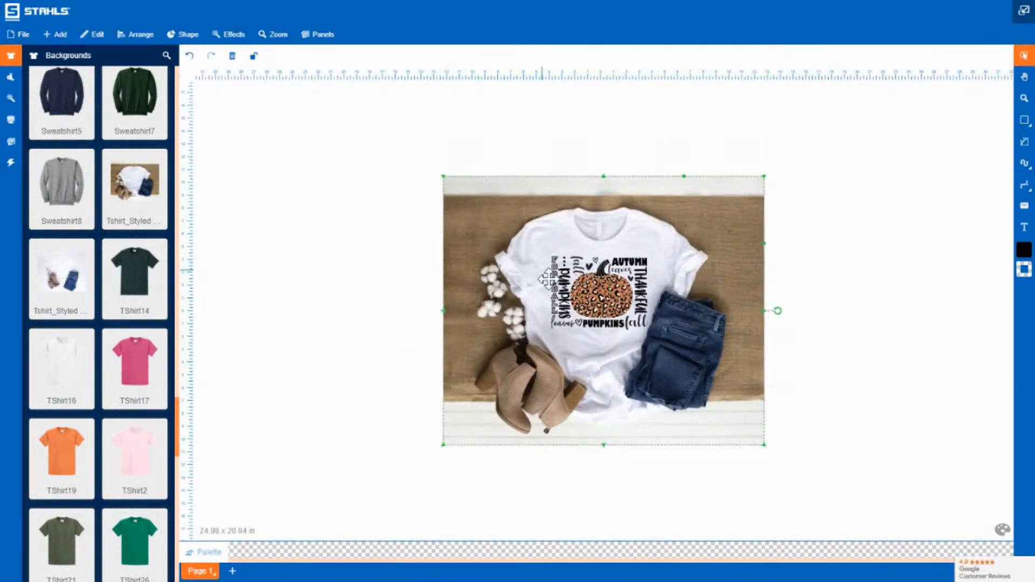
{"action": "left_click_drag", "start_coordinate": [546, 281], "coordinate": [261, 130]}
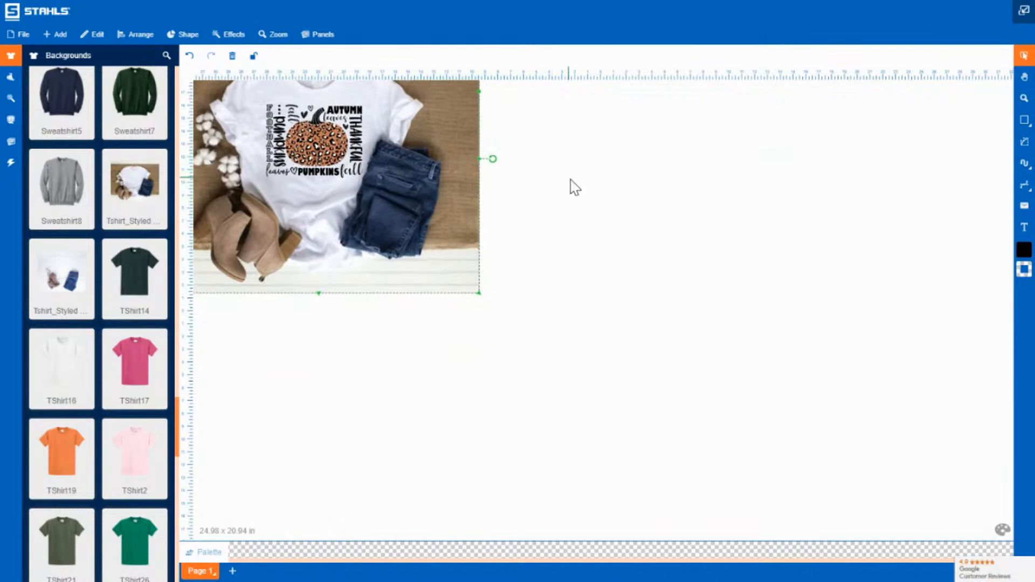
{"action": "left_click", "coordinate": [571, 181]}
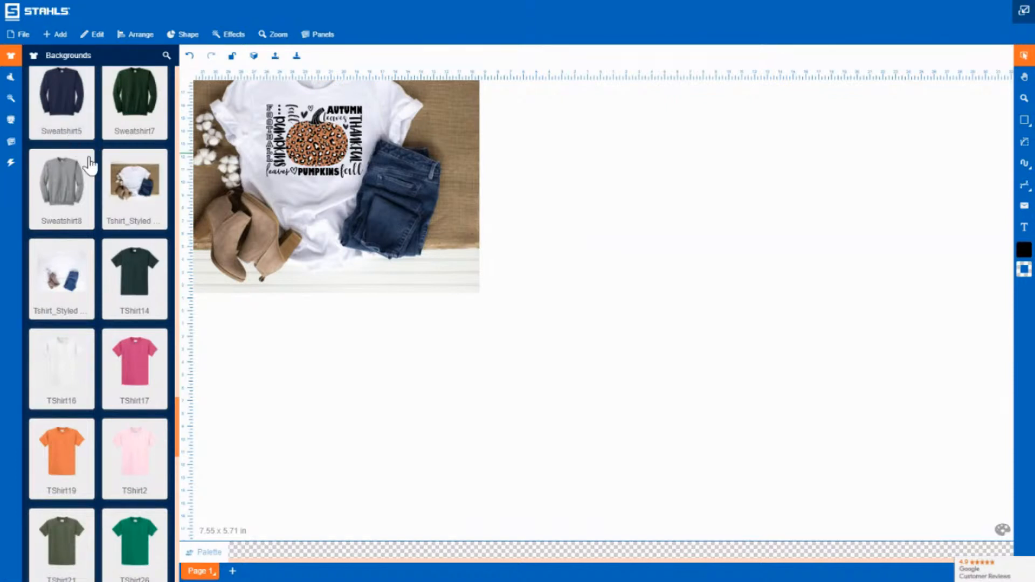
Step: Open the clip art library and leave the football search results to list all clip art
{"action": "scroll", "coordinate": [78, 176], "scroll_direction": "up", "scroll_amount": 1}
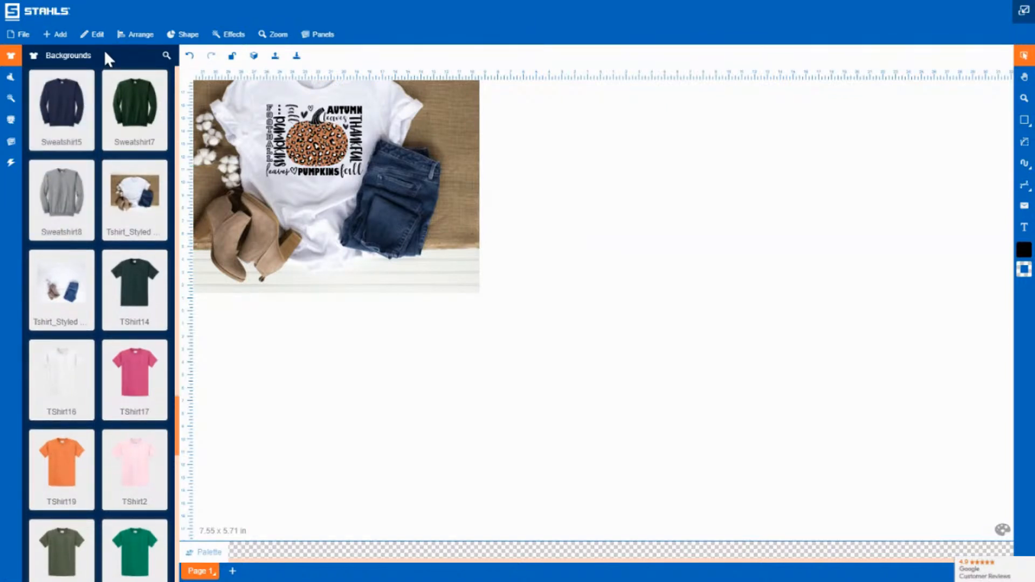
{"action": "left_click", "coordinate": [63, 39]}
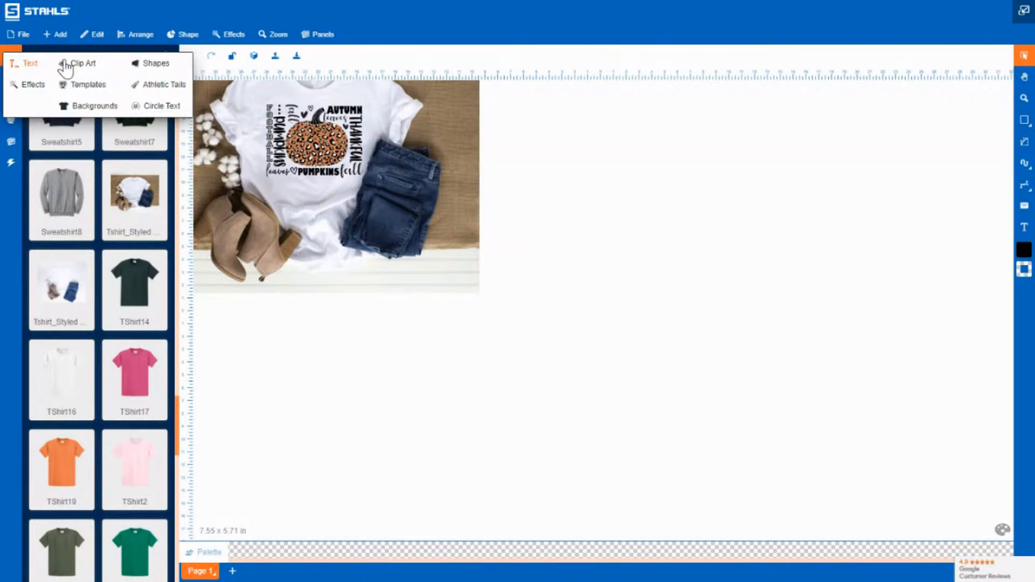
{"action": "left_click", "coordinate": [80, 64]}
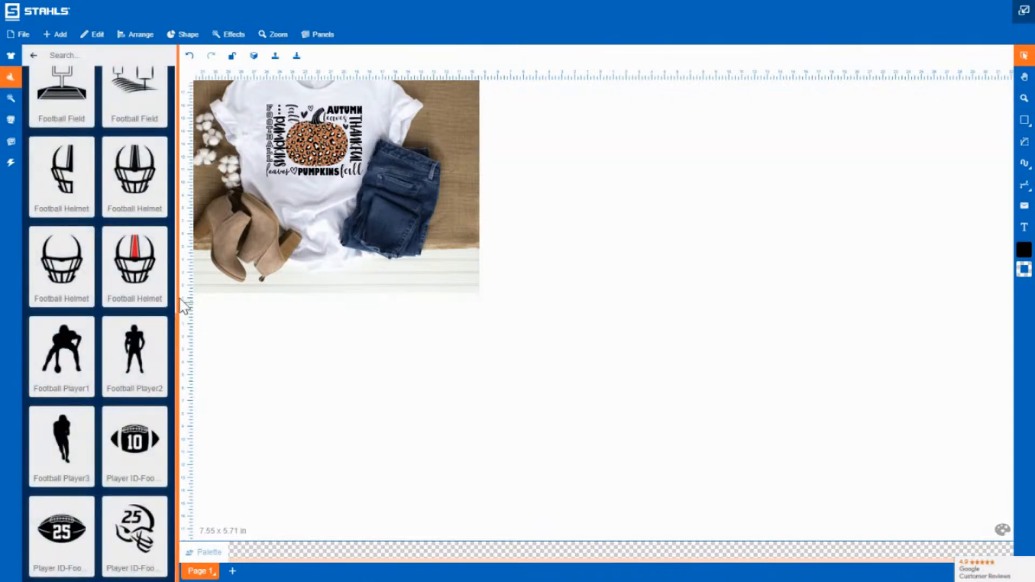
{"action": "left_click_drag", "start_coordinate": [180, 337], "coordinate": [178, 338]}
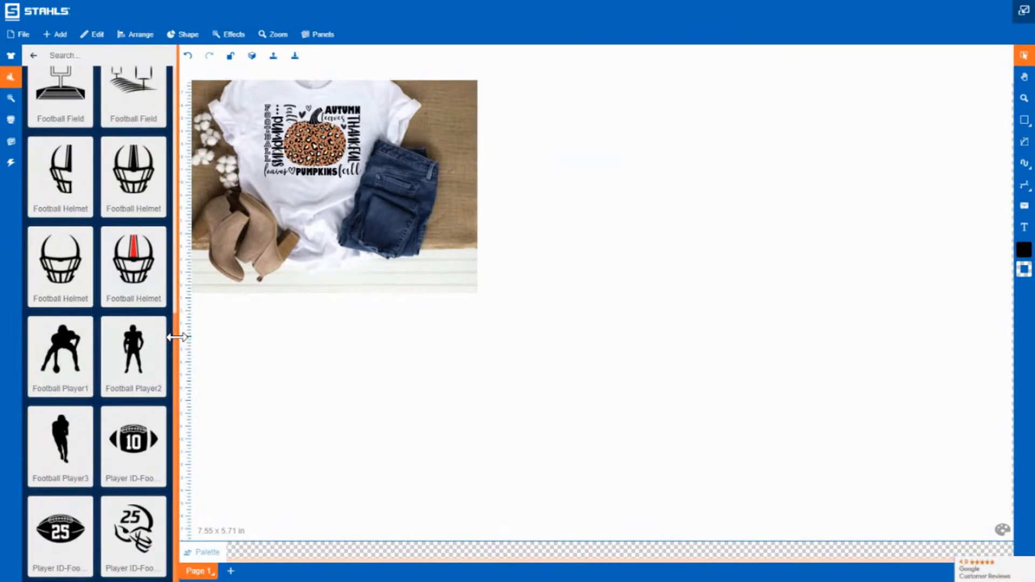
{"action": "scroll", "coordinate": [156, 226], "scroll_direction": "up", "scroll_amount": 8}
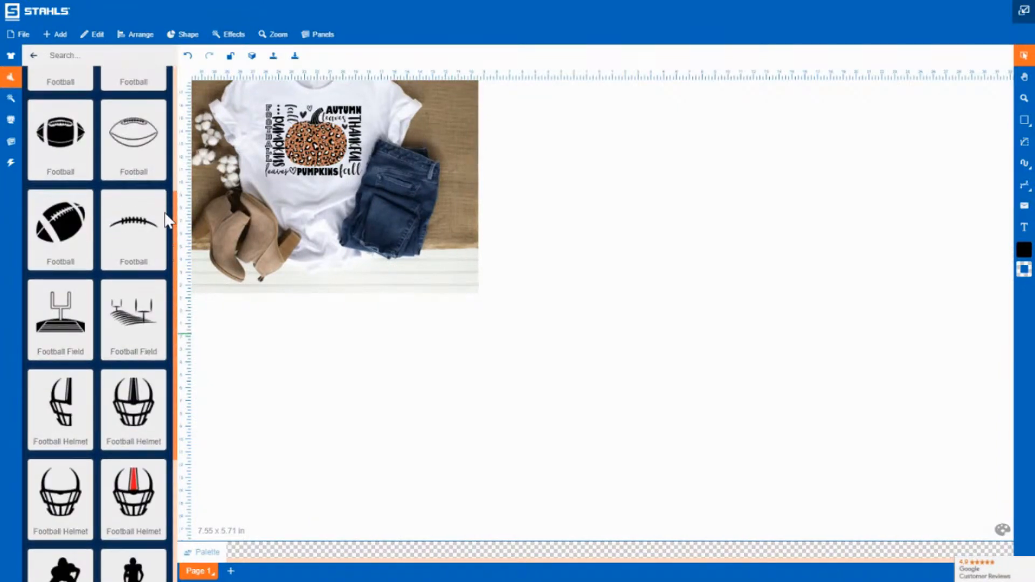
{"action": "left_click", "coordinate": [34, 55]}
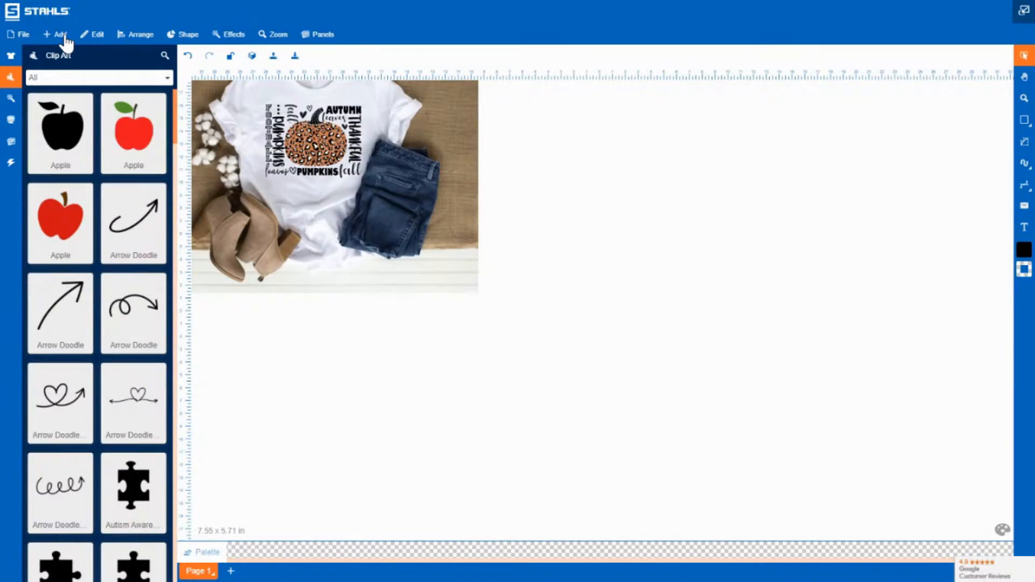
Step: Exit the full-window designer to its web page and reopen the Vinyl Designer in the full window
{"action": "left_click", "coordinate": [1023, 11]}
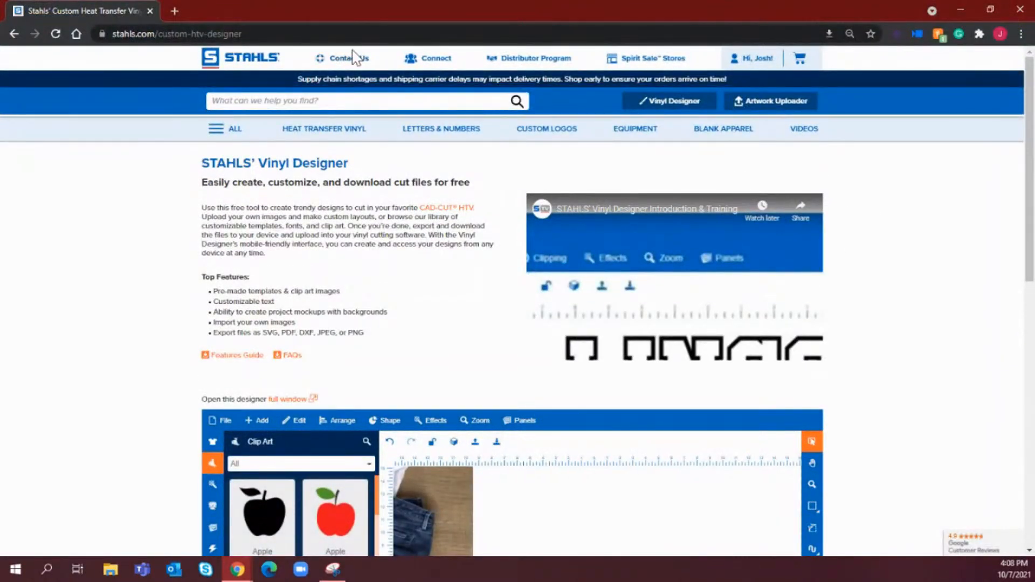
{"action": "mouse_move", "coordinate": [248, 63]}
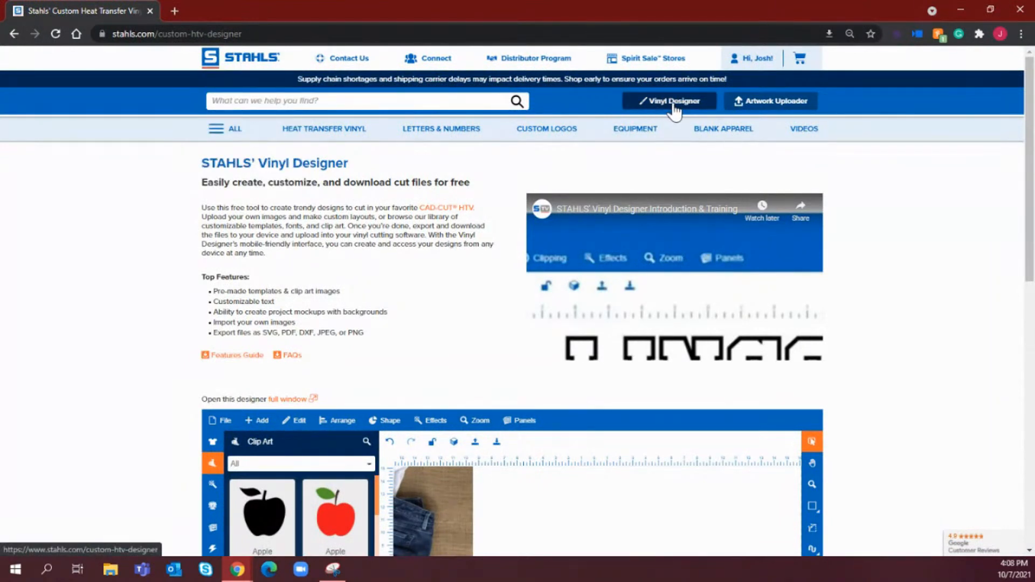
{"action": "scroll", "coordinate": [88, 374], "scroll_direction": "down", "scroll_amount": 3}
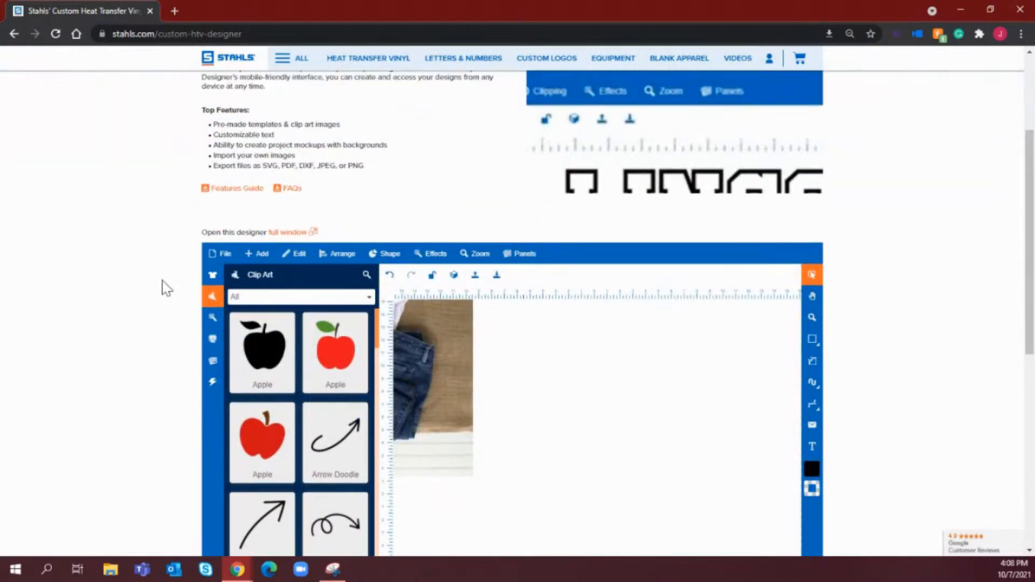
{"action": "left_click", "coordinate": [305, 233]}
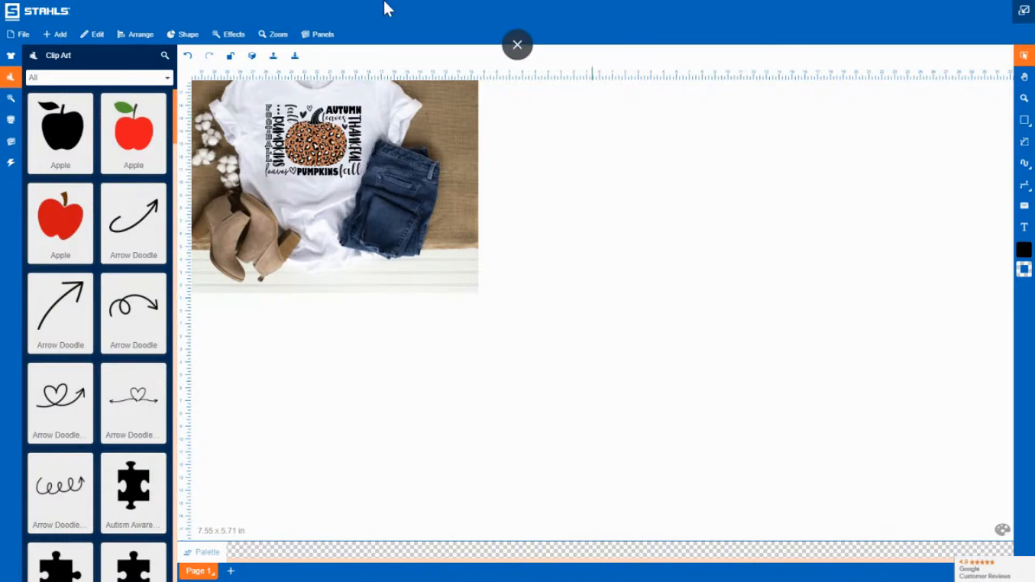
Step: Filter the clip art library to the Seasonal category
{"action": "left_click", "coordinate": [63, 33]}
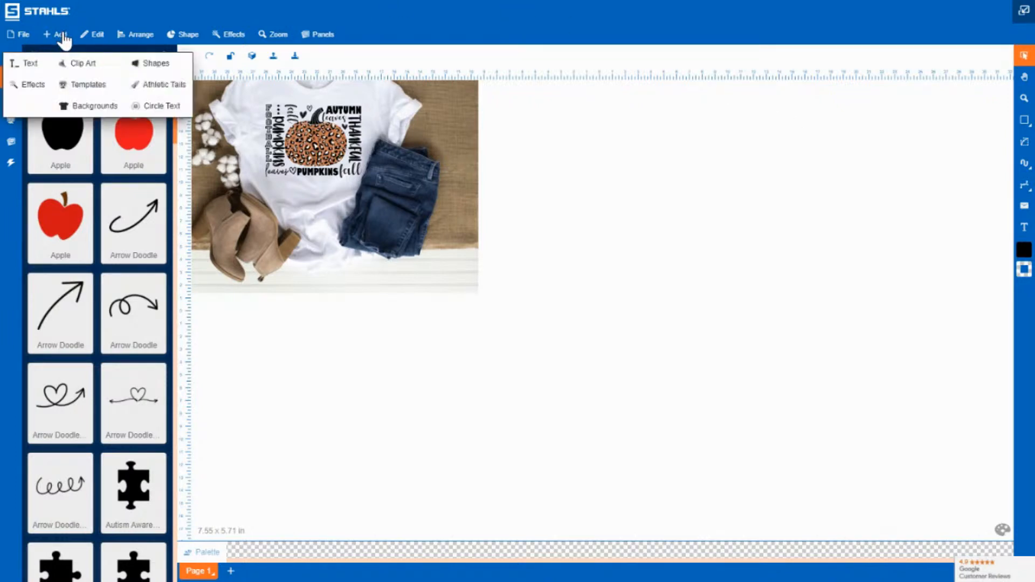
{"action": "left_click", "coordinate": [76, 65]}
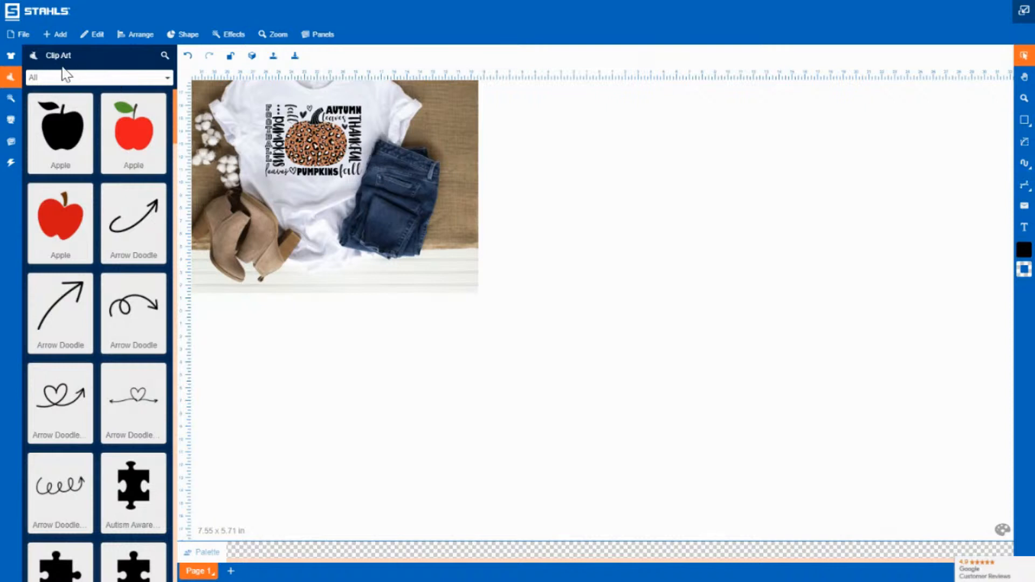
{"action": "left_click", "coordinate": [127, 81]}
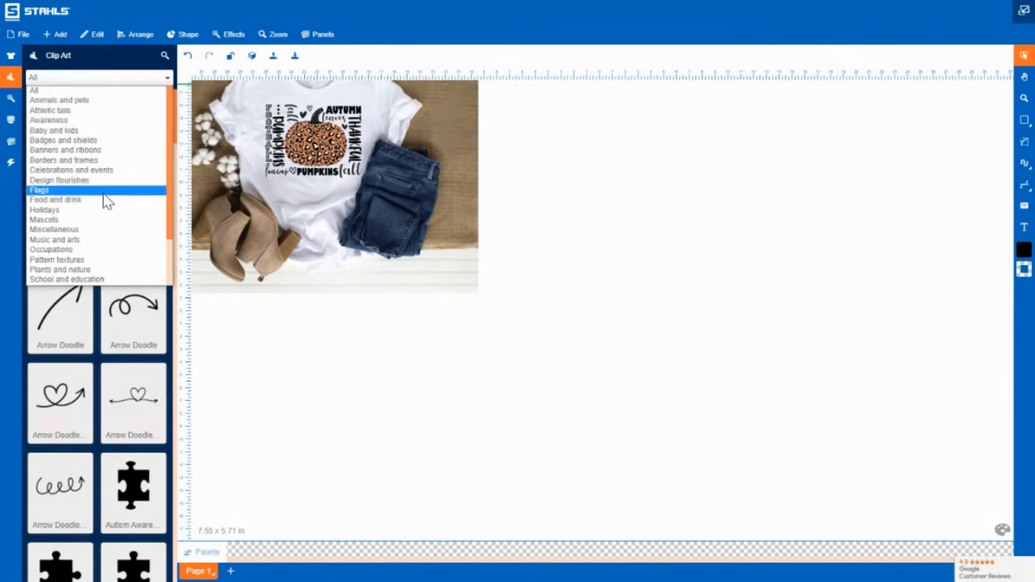
{"action": "scroll", "coordinate": [100, 223], "scroll_direction": "down", "scroll_amount": 2}
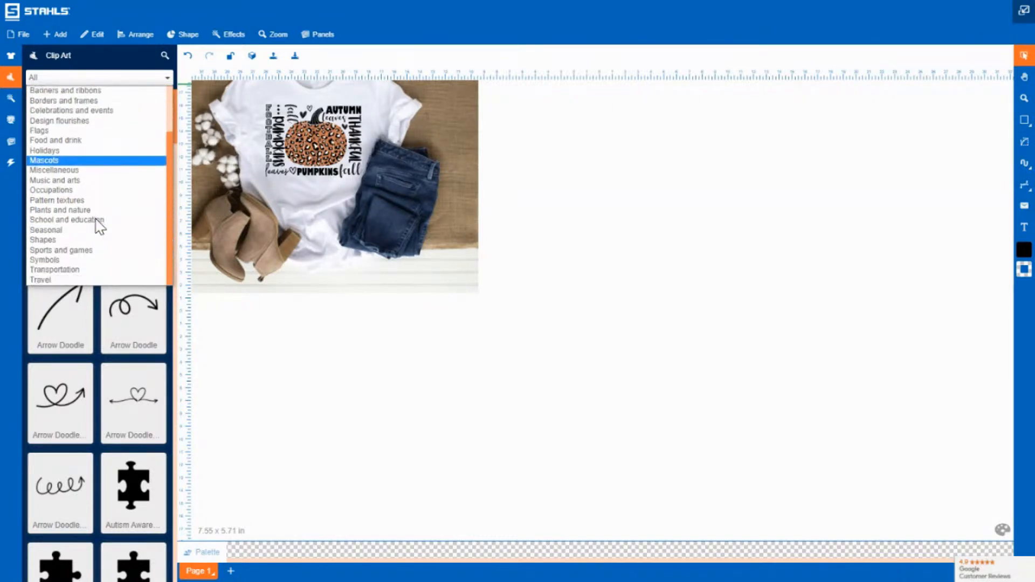
{"action": "scroll", "coordinate": [96, 220], "scroll_direction": "up", "scroll_amount": 2}
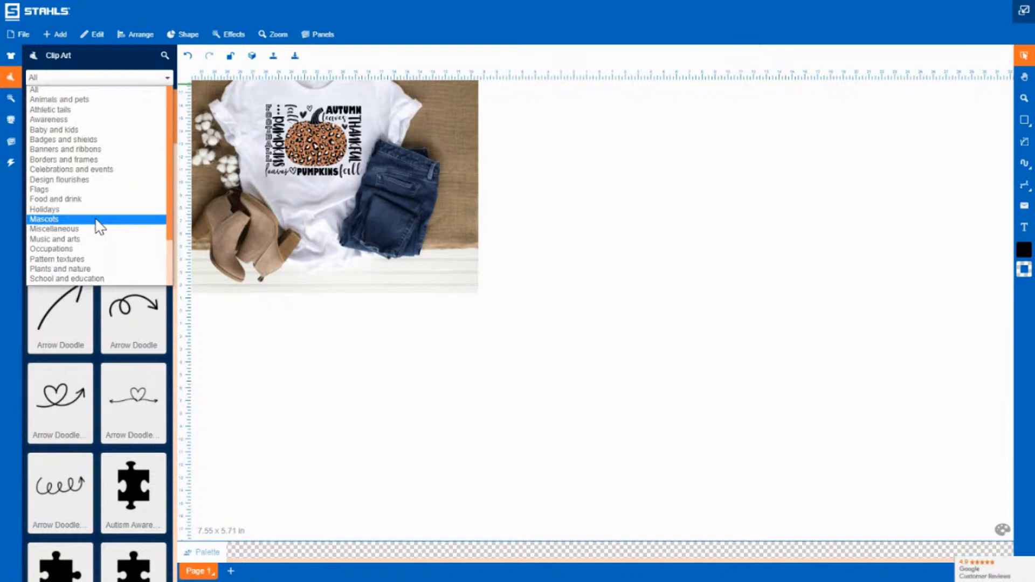
{"action": "scroll", "coordinate": [100, 226], "scroll_direction": "down", "scroll_amount": 2}
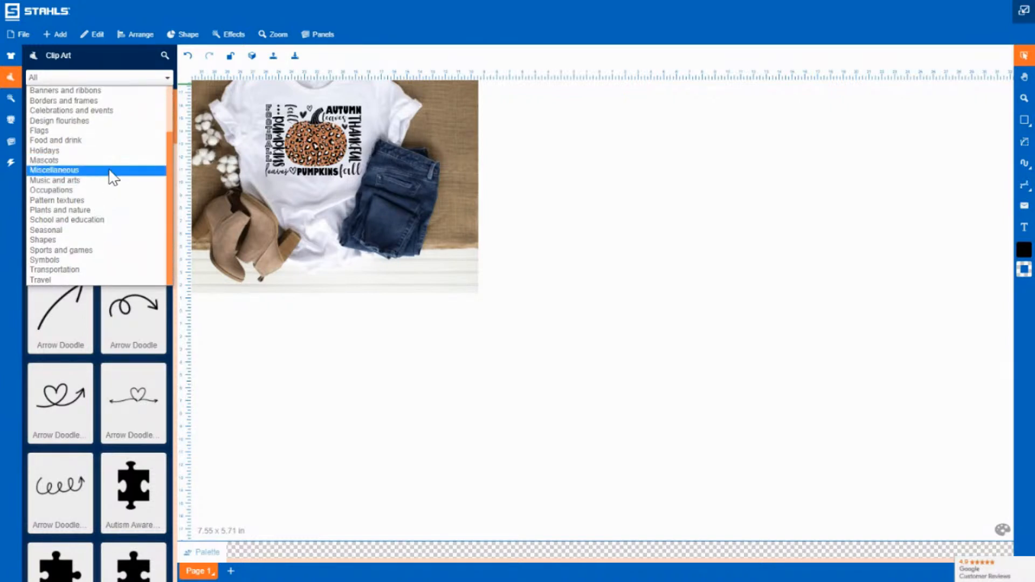
{"action": "left_click", "coordinate": [95, 233]}
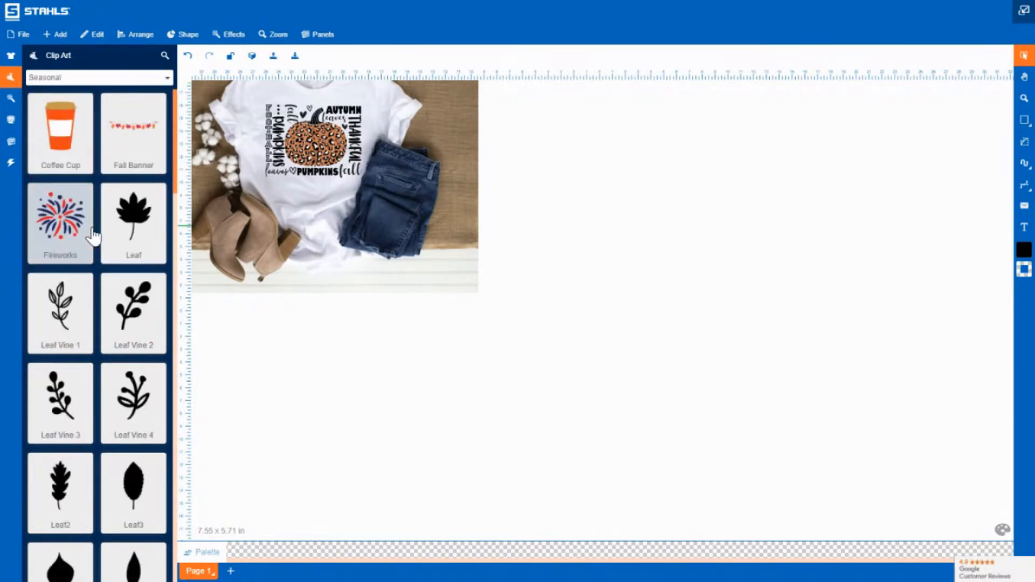
Step: Add the Pumpkin Cheetah clip art, enlarge it to about 16.6 x 15.8 in and place it near the canvas's center
{"action": "scroll", "coordinate": [91, 301], "scroll_direction": "down", "scroll_amount": 2}
{"action": "scroll", "coordinate": [93, 318], "scroll_direction": "down", "scroll_amount": 5}
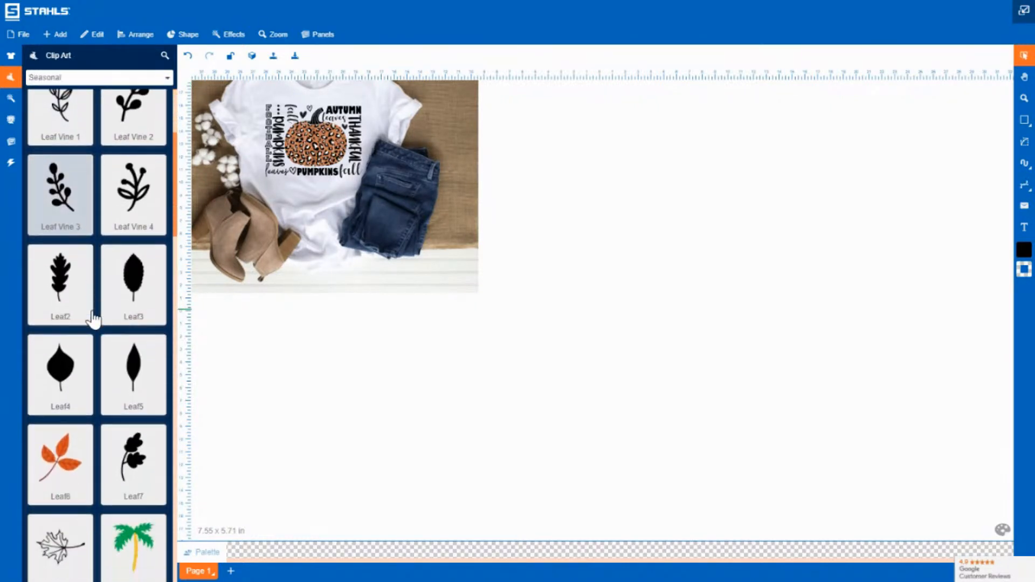
{"action": "scroll", "coordinate": [92, 320], "scroll_direction": "down", "scroll_amount": 5}
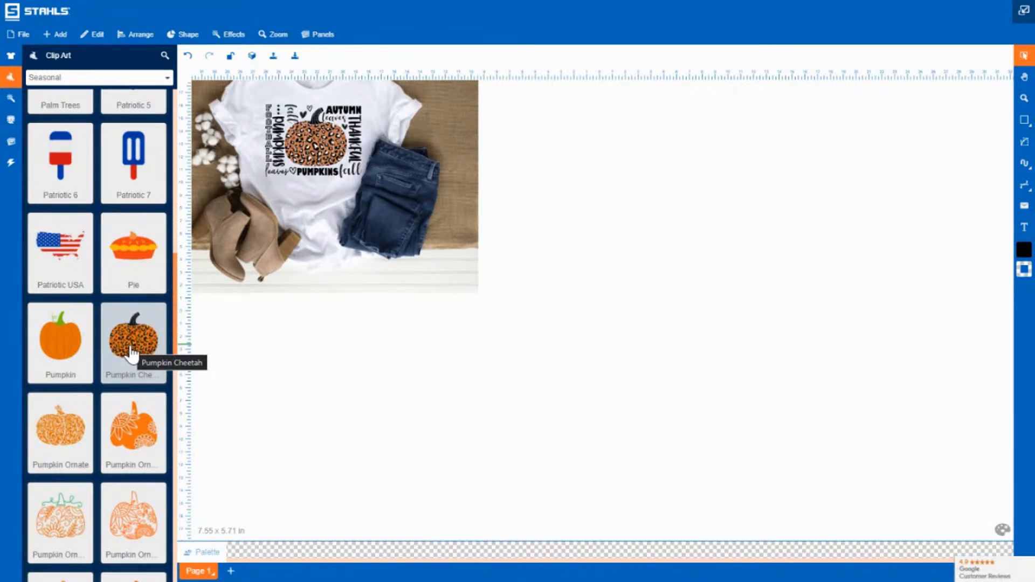
{"action": "left_click", "coordinate": [132, 356]}
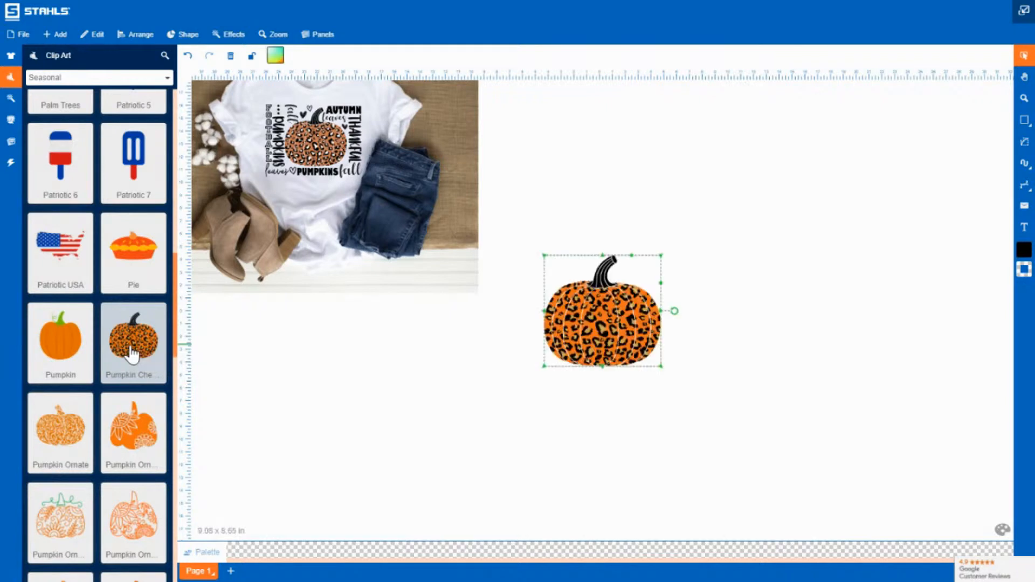
{"action": "left_click_drag", "start_coordinate": [663, 377], "coordinate": [796, 437]}
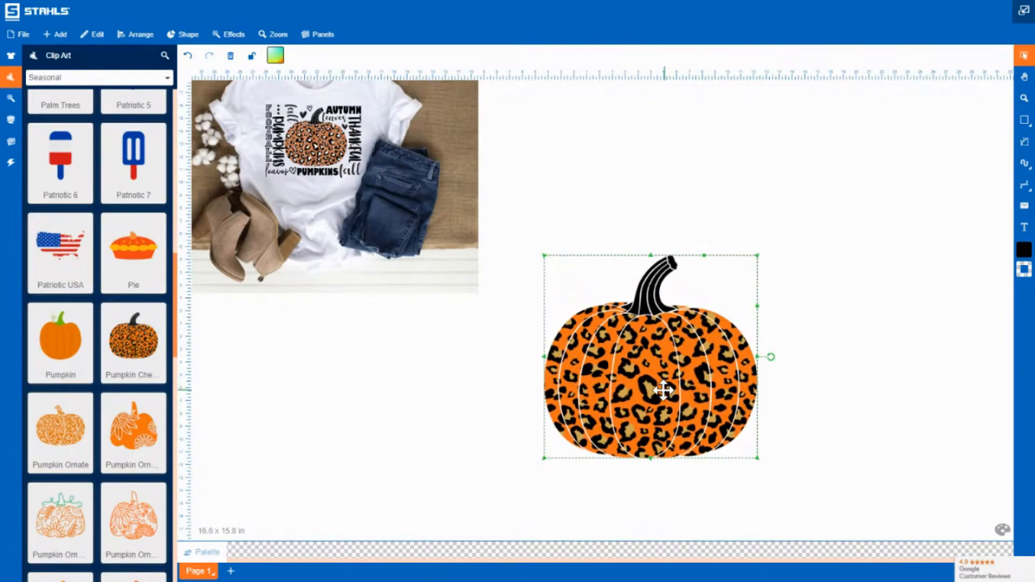
{"action": "left_click_drag", "start_coordinate": [665, 390], "coordinate": [639, 371]}
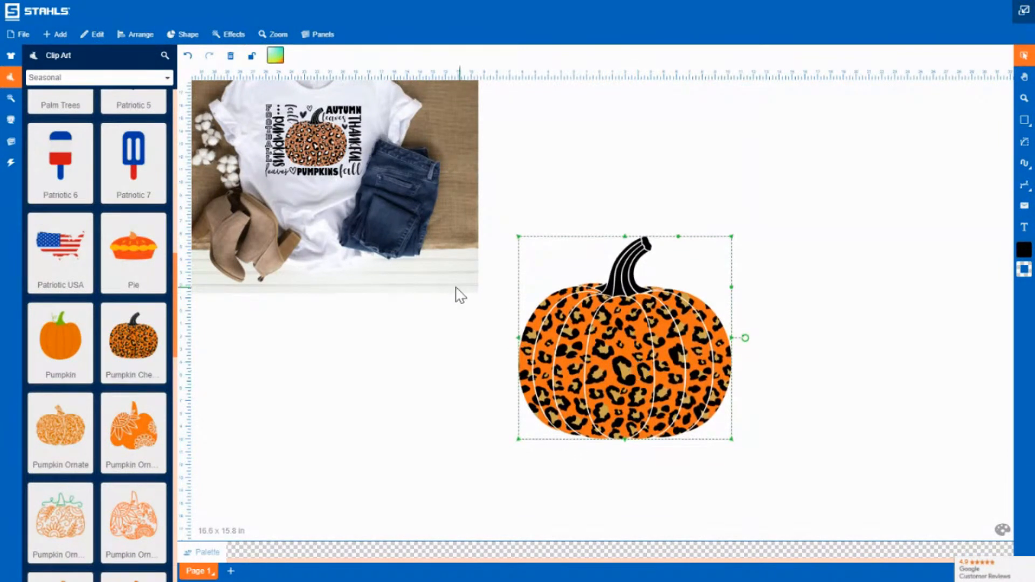
Step: Delete the styled photo background and the green T-shirt behind the pumpkin word design
{"action": "left_click", "coordinate": [446, 261]}
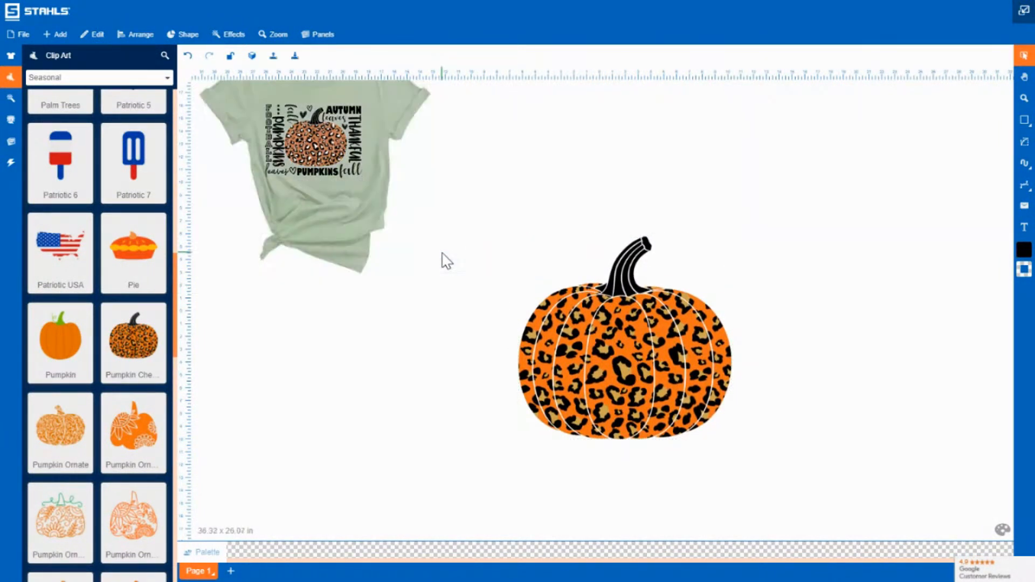
{"action": "left_click", "coordinate": [351, 249]}
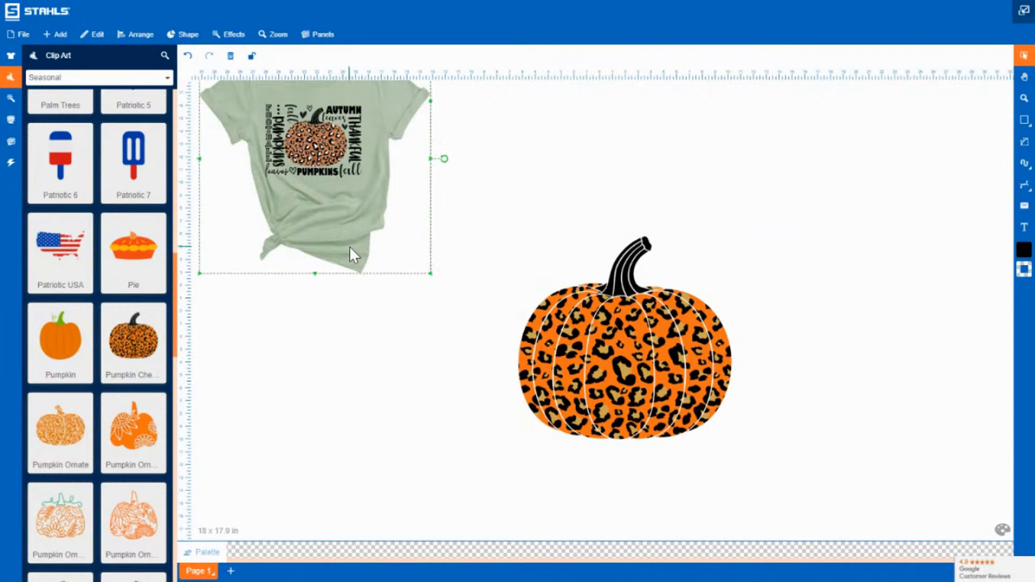
{"action": "key", "text": "Delete"}
Step: Move the pumpkin word design into the canvas's upper-left corner and enlarge it to about 11.03 x 8.35 in
{"action": "left_click_drag", "start_coordinate": [399, 225], "coordinate": [219, 105]}
{"action": "left_click_drag", "start_coordinate": [304, 133], "coordinate": [233, 110]}
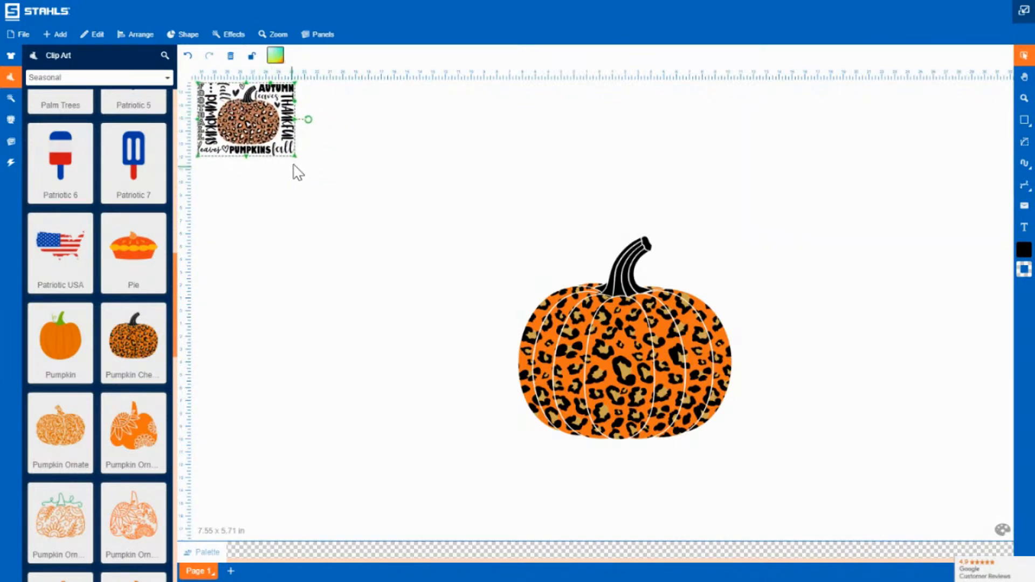
{"action": "left_click_drag", "start_coordinate": [293, 159], "coordinate": [340, 193]}
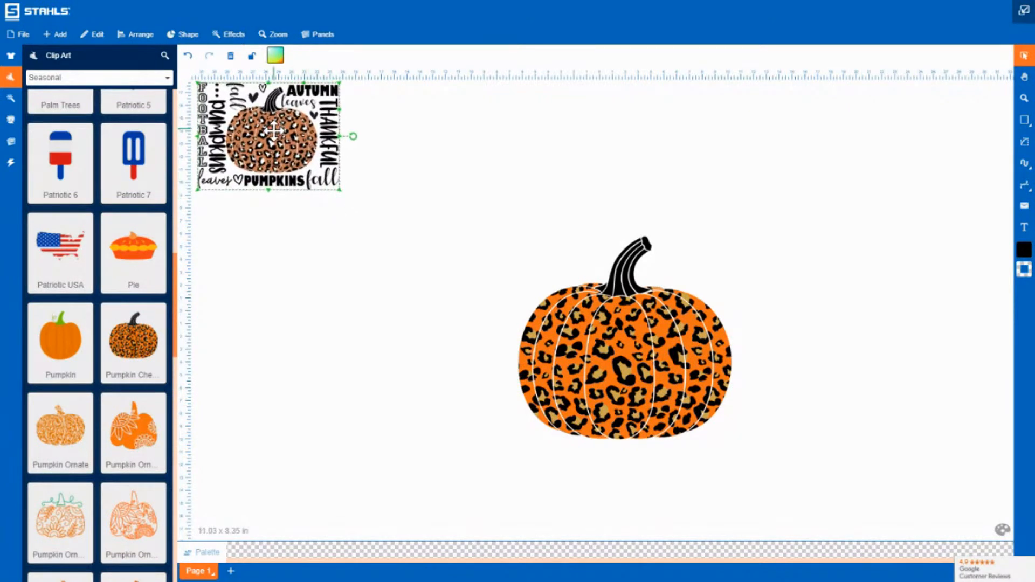
{"action": "left_click_drag", "start_coordinate": [274, 132], "coordinate": [275, 136]}
Step: Select all pieces of the large cheetah pumpkin and move them together slightly up and left on the canvas
{"action": "left_click", "coordinate": [458, 203]}
{"action": "left_click_drag", "start_coordinate": [733, 464], "coordinate": [491, 188]}
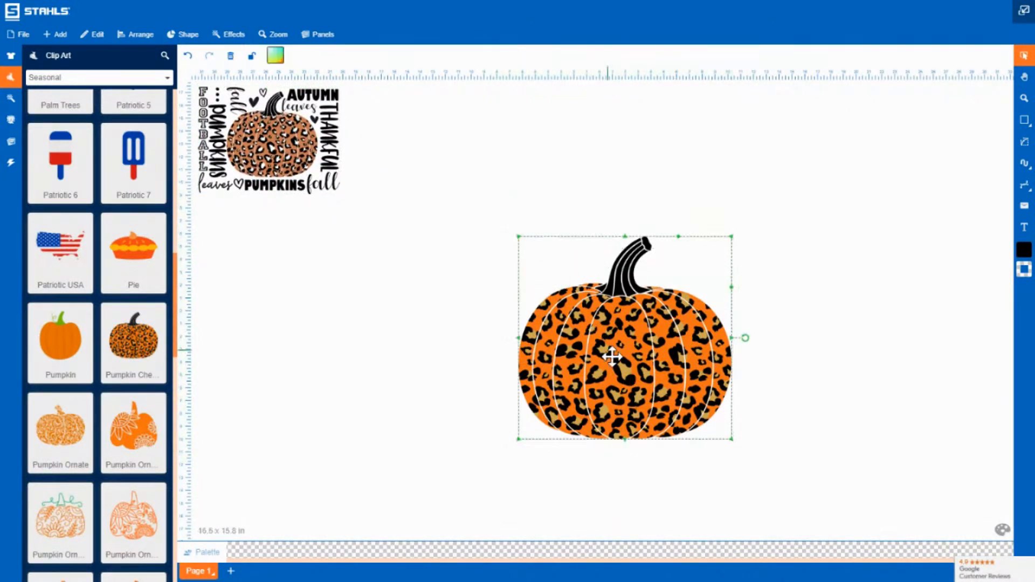
{"action": "left_click_drag", "start_coordinate": [620, 368], "coordinate": [583, 321]}
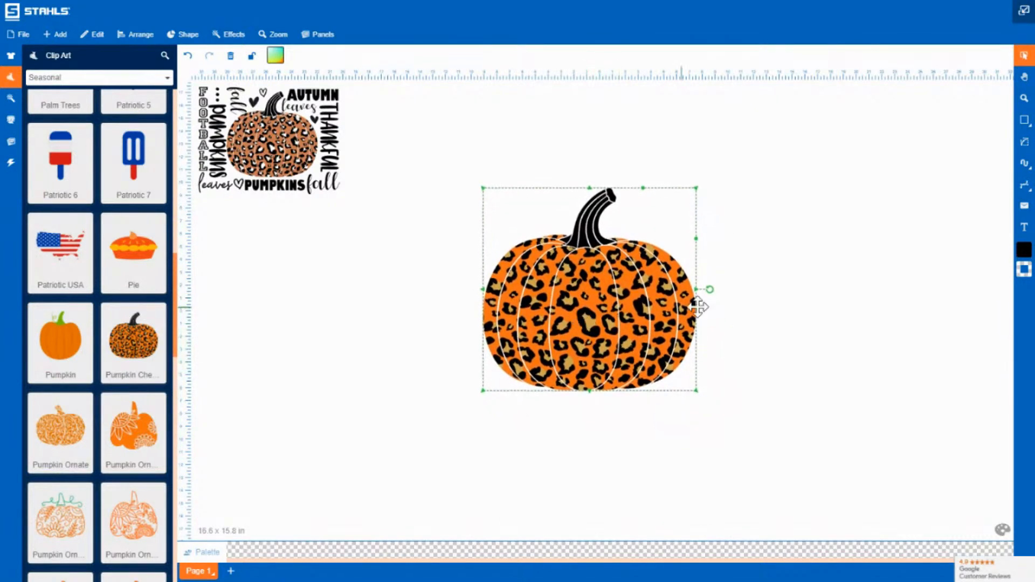
{"action": "left_click", "coordinate": [787, 255]}
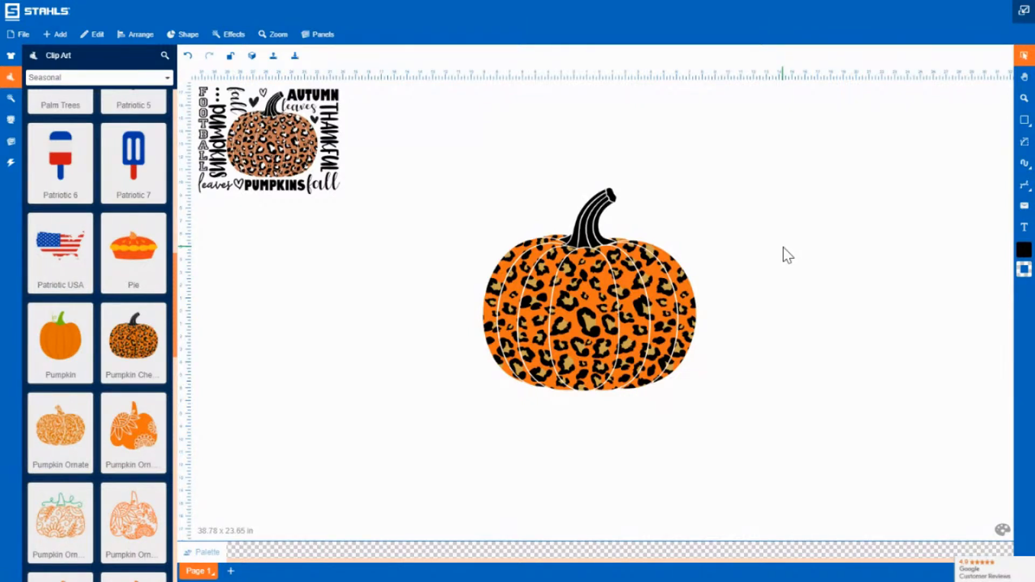
Step: Try pulling the black cheetah spots and the tan spot fills down off the large pumpkin, and undo both moves
{"action": "left_click", "coordinate": [592, 320]}
{"action": "left_click_drag", "start_coordinate": [617, 284], "coordinate": [615, 341]}
{"action": "left_click", "coordinate": [566, 268]}
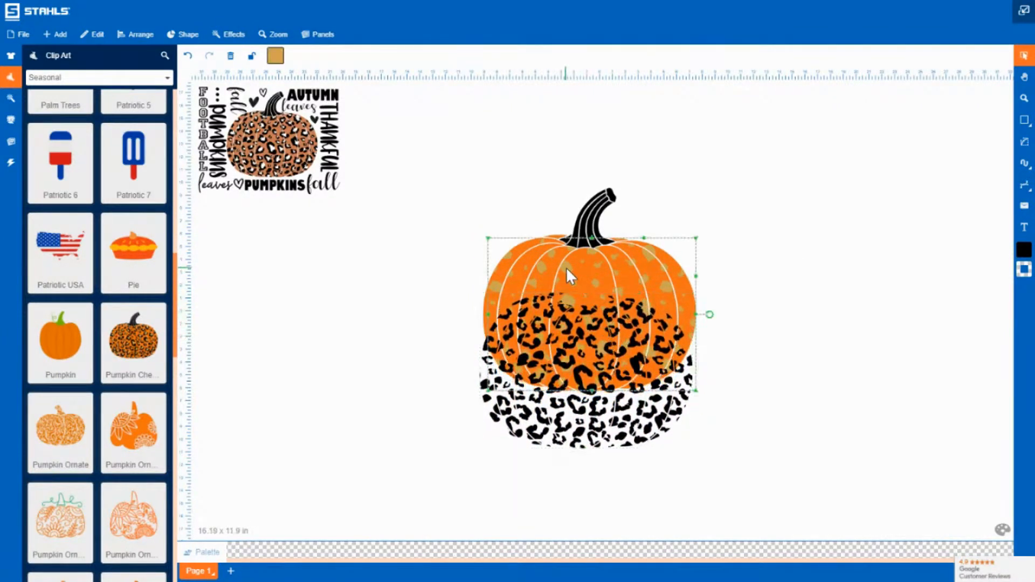
{"action": "left_click_drag", "start_coordinate": [566, 267], "coordinate": [561, 332]}
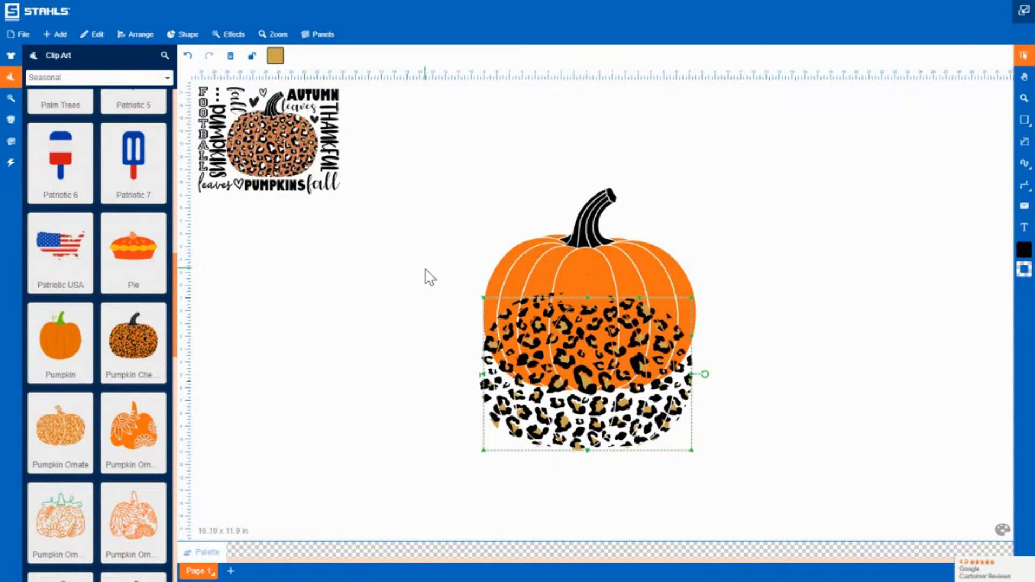
{"action": "left_click", "coordinate": [188, 56]}
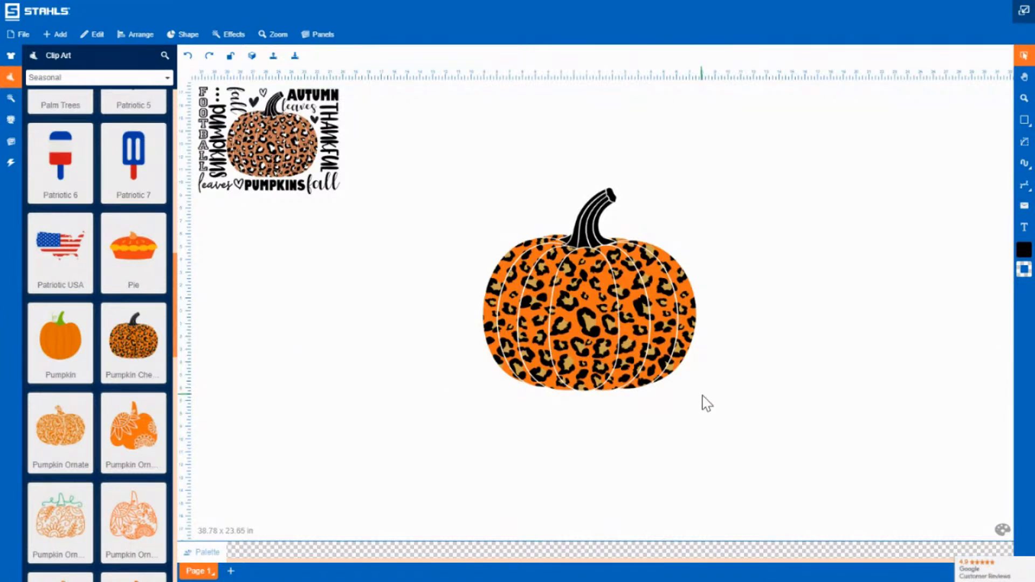
Step: Examine how the large pumpkin's layers are built by selecting its pieces and viewing the artwork as outlines, returning to the filled view
{"action": "left_click_drag", "start_coordinate": [745, 403], "coordinate": [461, 174]}
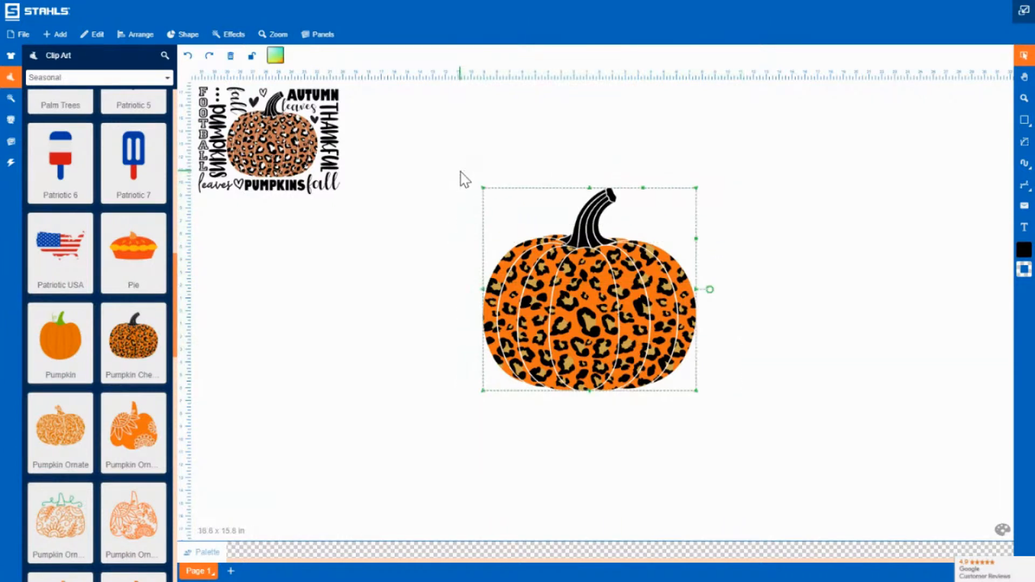
{"action": "left_click", "coordinate": [456, 240]}
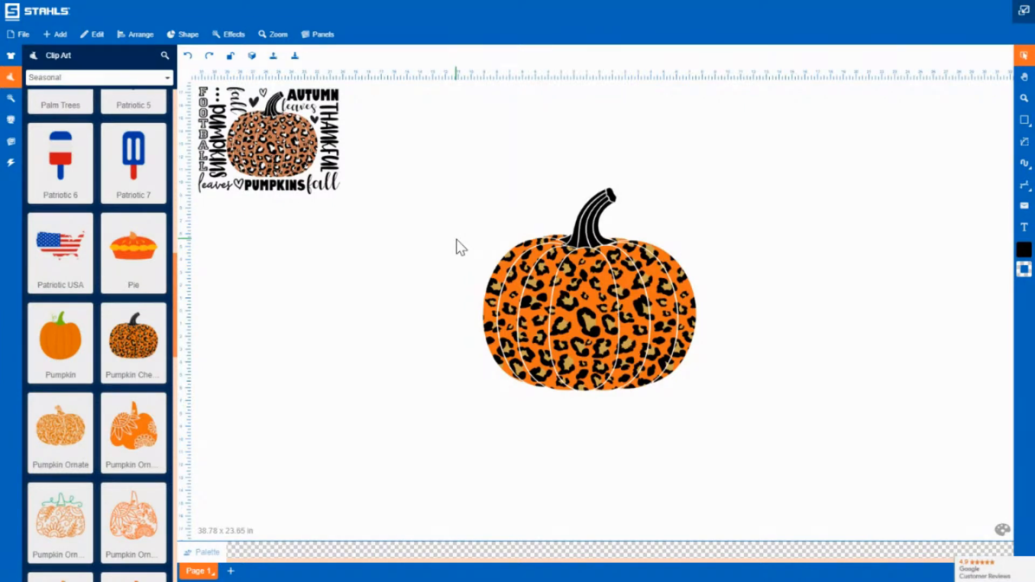
{"action": "left_click", "coordinate": [256, 61]}
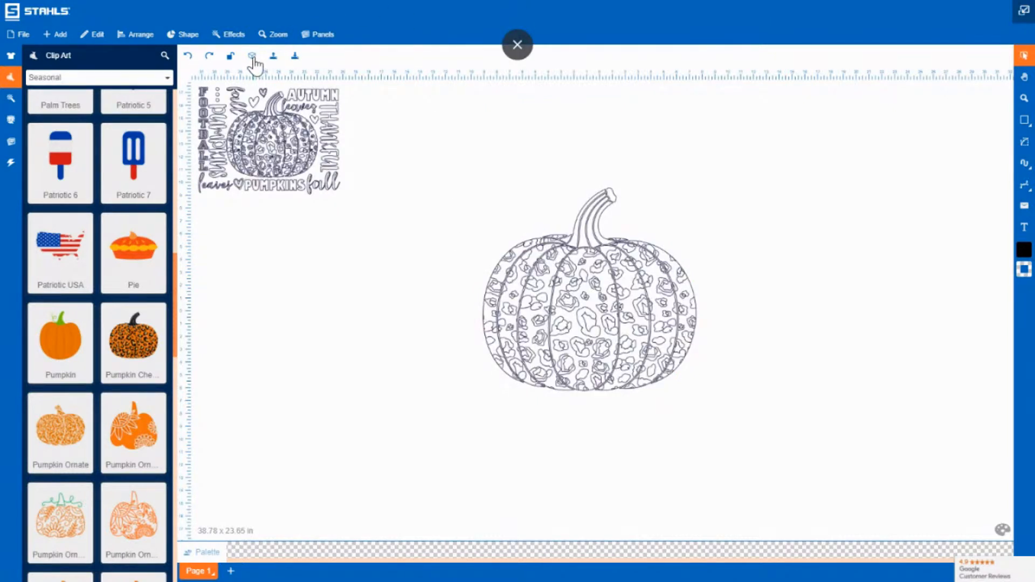
{"action": "left_click", "coordinate": [251, 57]}
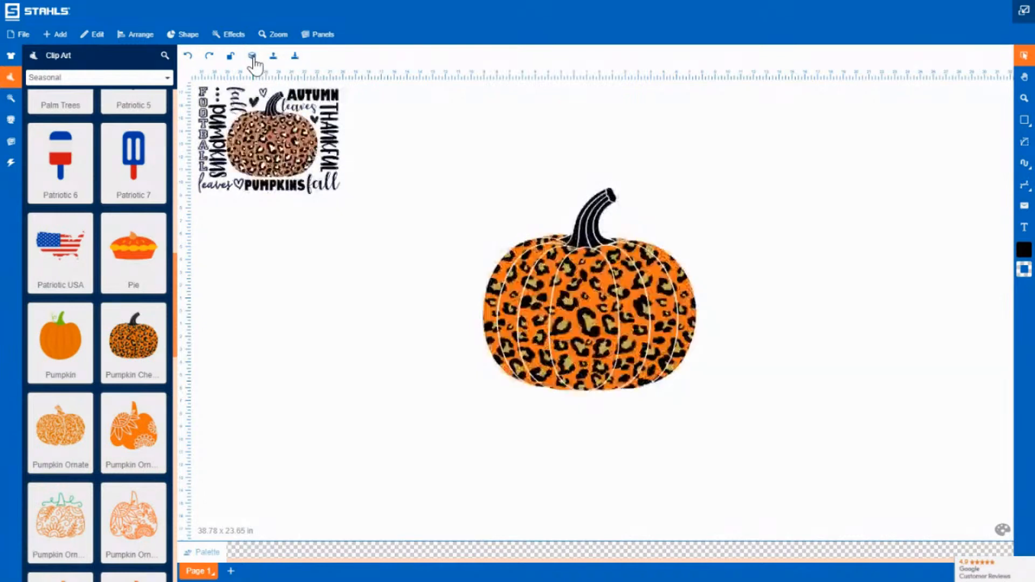
{"action": "left_click", "coordinate": [608, 318]}
{"action": "left_click", "coordinate": [694, 151]}
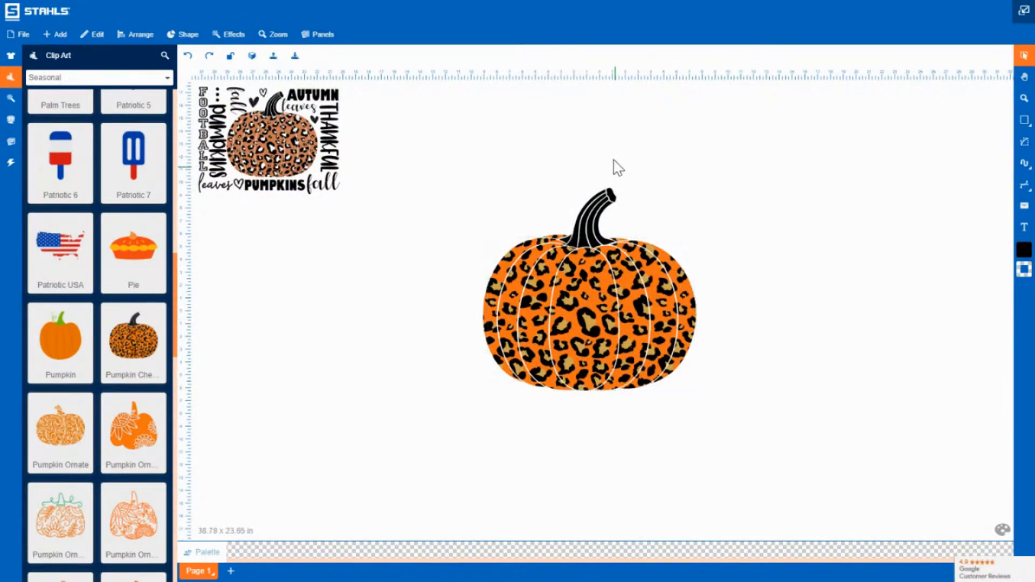
{"action": "left_click", "coordinate": [557, 280]}
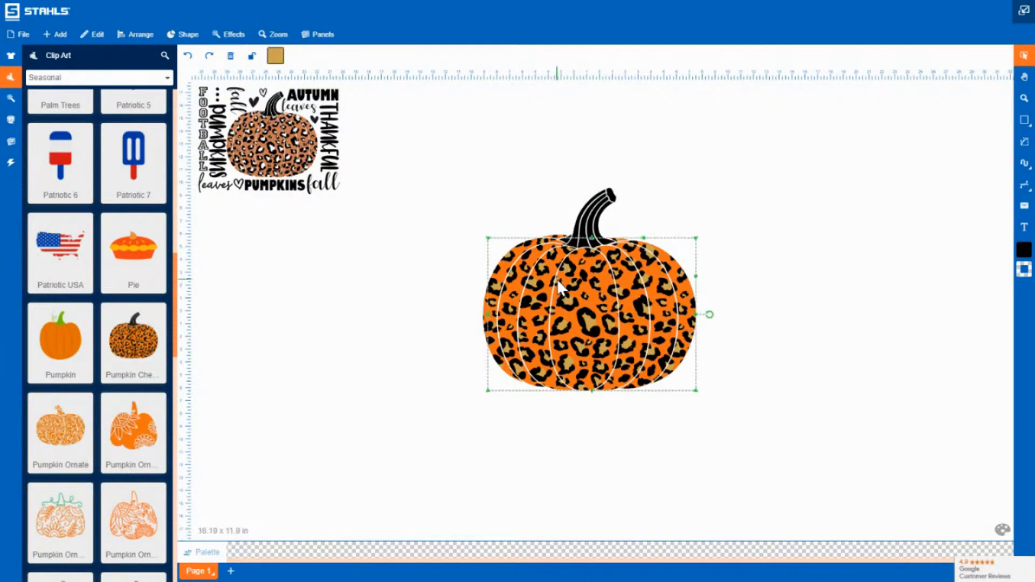
{"action": "left_click", "coordinate": [777, 413]}
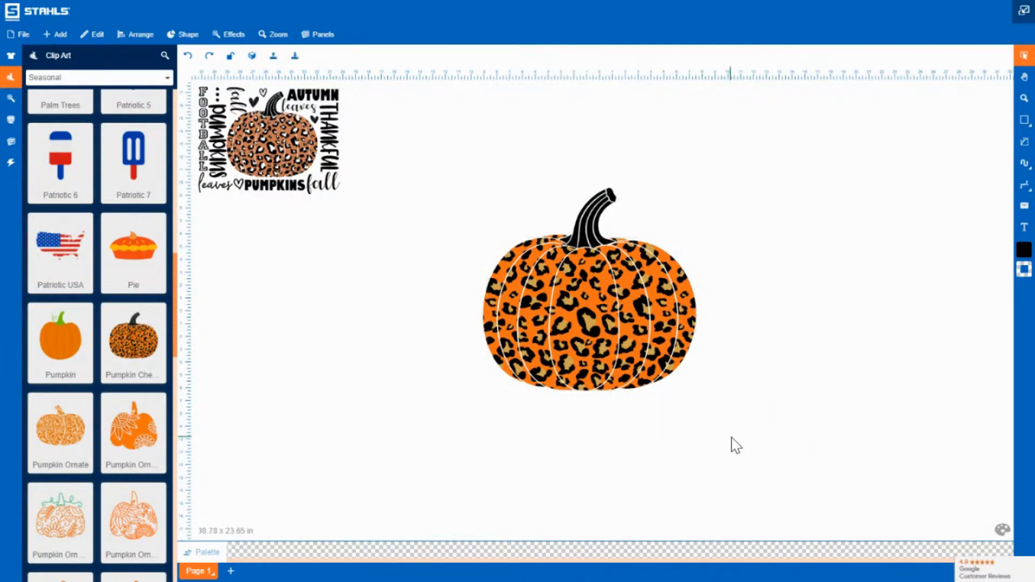
Step: Select all pieces of the large pumpkin and replace its tan spot fill with white, hex FFFFFF
{"action": "left_click_drag", "start_coordinate": [732, 437], "coordinate": [435, 155]}
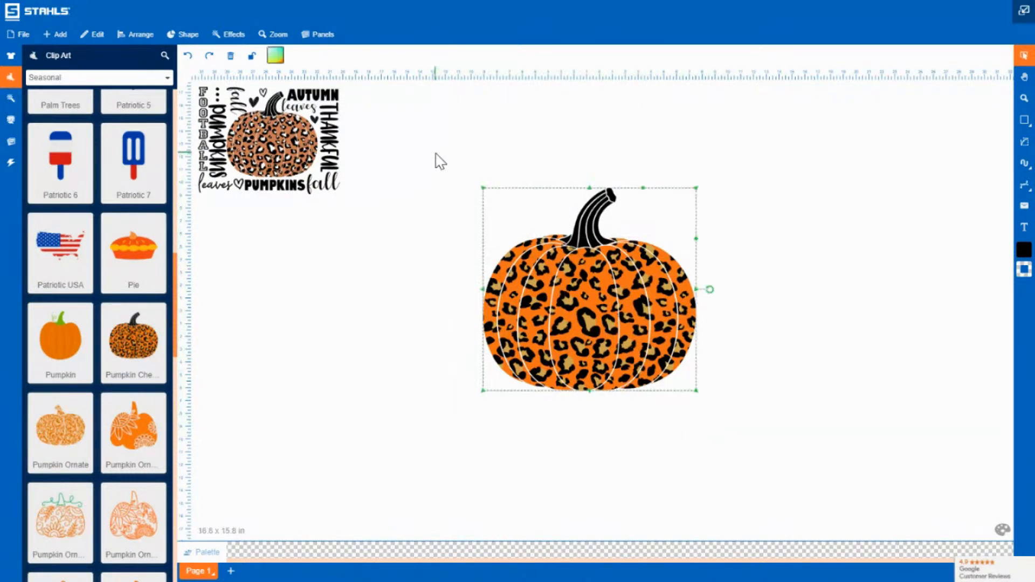
{"action": "left_click", "coordinate": [276, 56]}
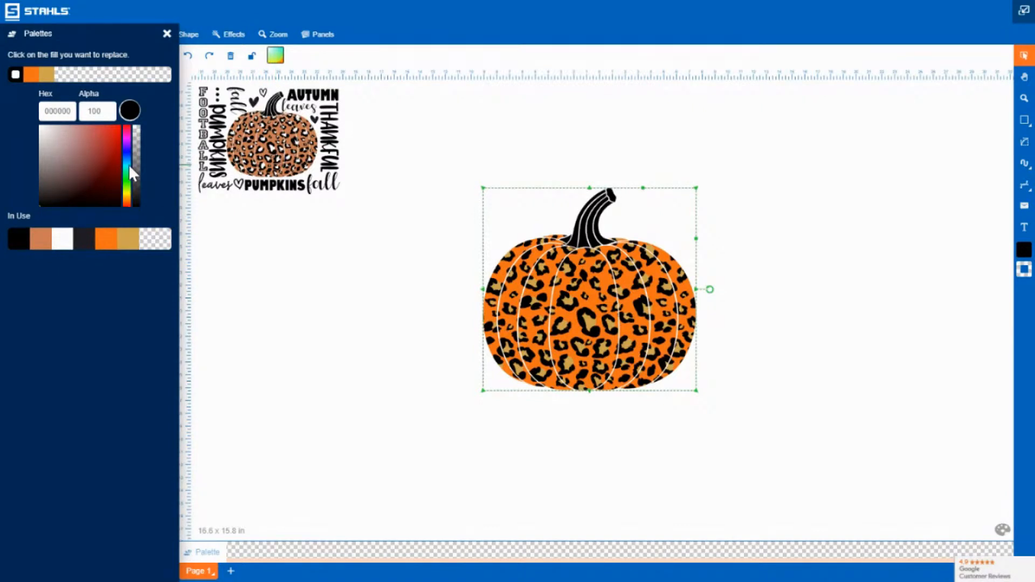
{"action": "left_click", "coordinate": [48, 76]}
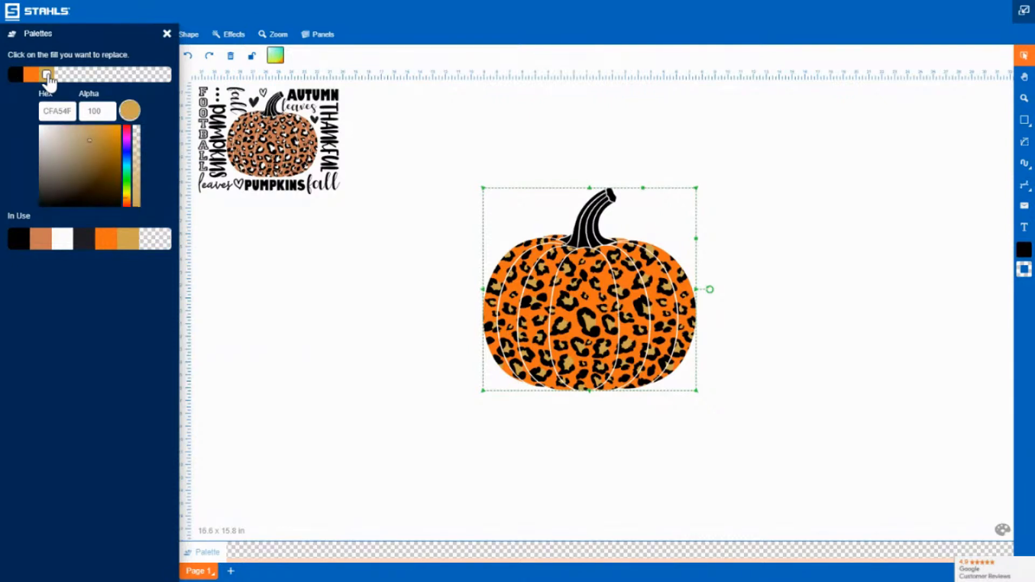
{"action": "left_click_drag", "start_coordinate": [92, 145], "coordinate": [40, 127]}
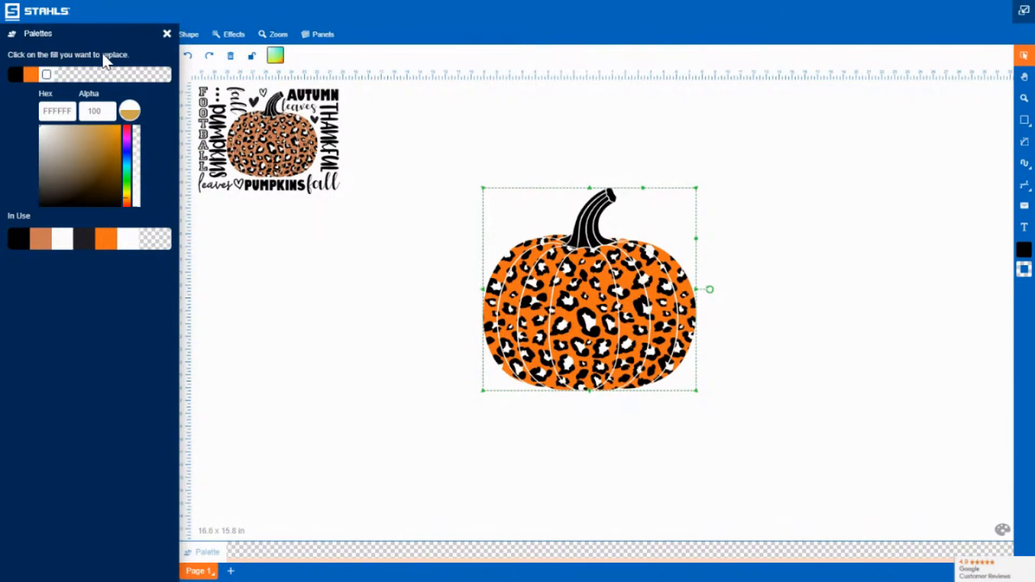
Step: Replace the large pumpkin's orange fill with the muted orange D77131 and deselect the artwork
{"action": "left_click", "coordinate": [31, 75]}
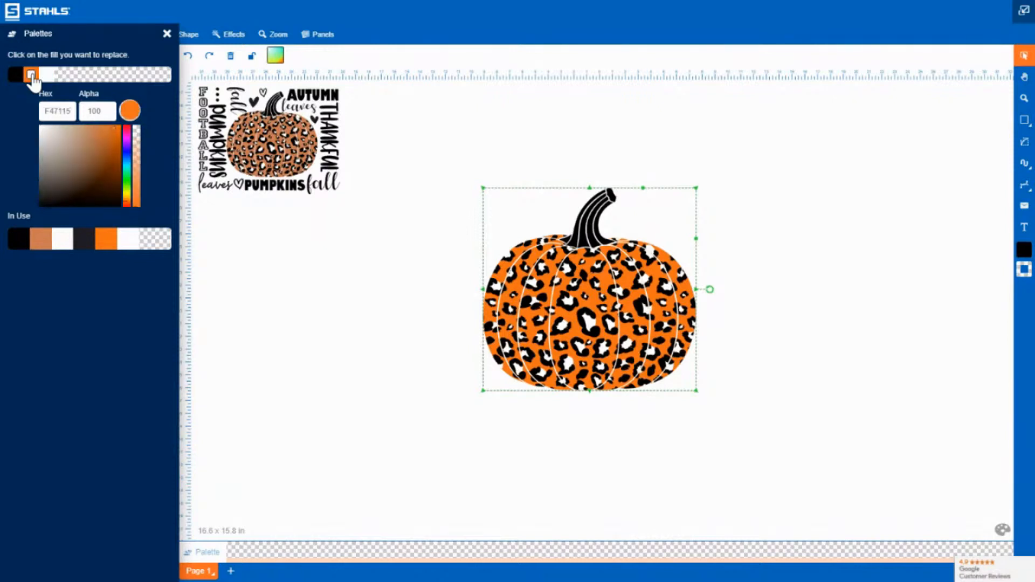
{"action": "left_click", "coordinate": [92, 128]}
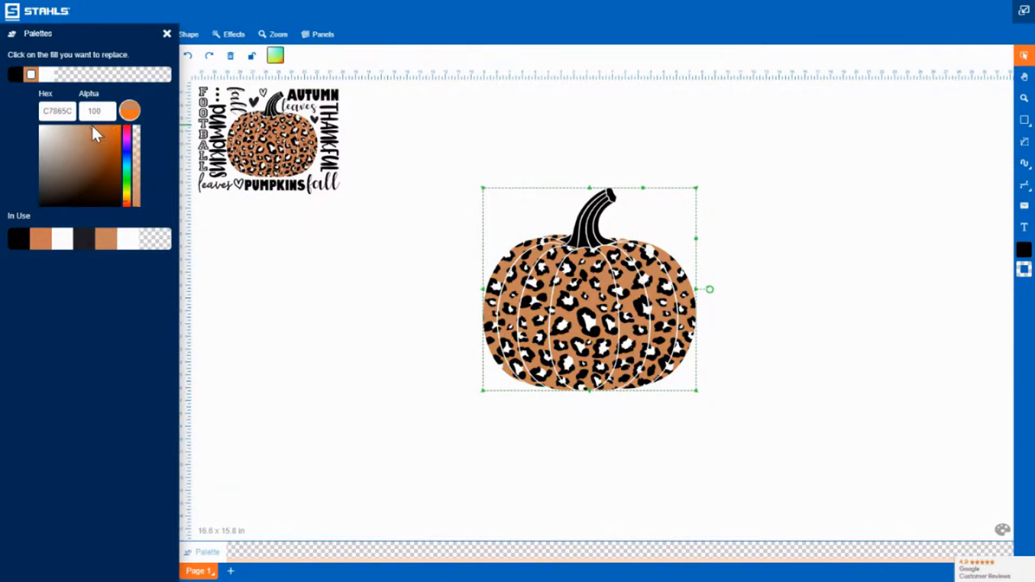
{"action": "left_click_drag", "start_coordinate": [92, 125], "coordinate": [106, 127]}
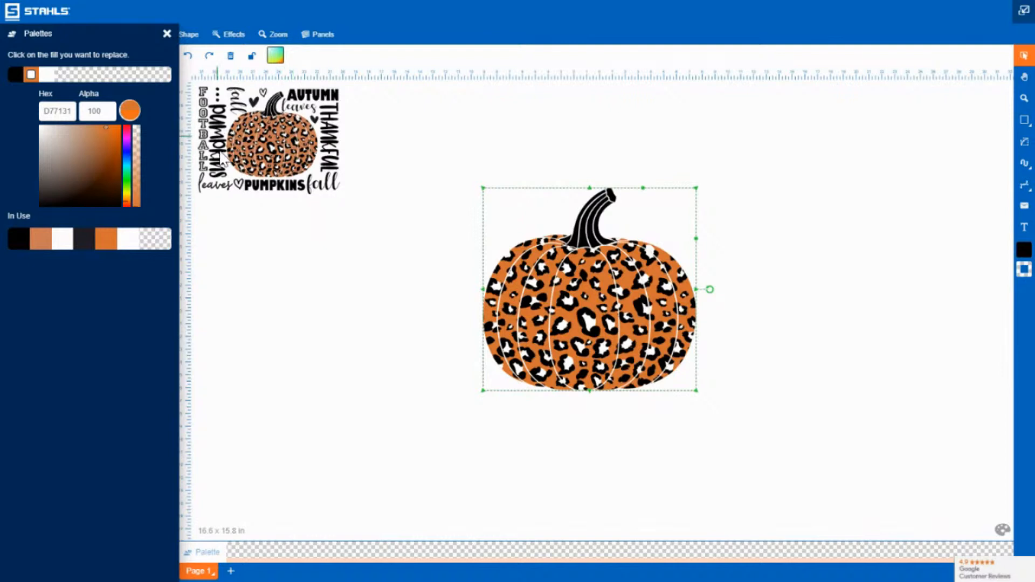
{"action": "left_click", "coordinate": [310, 292]}
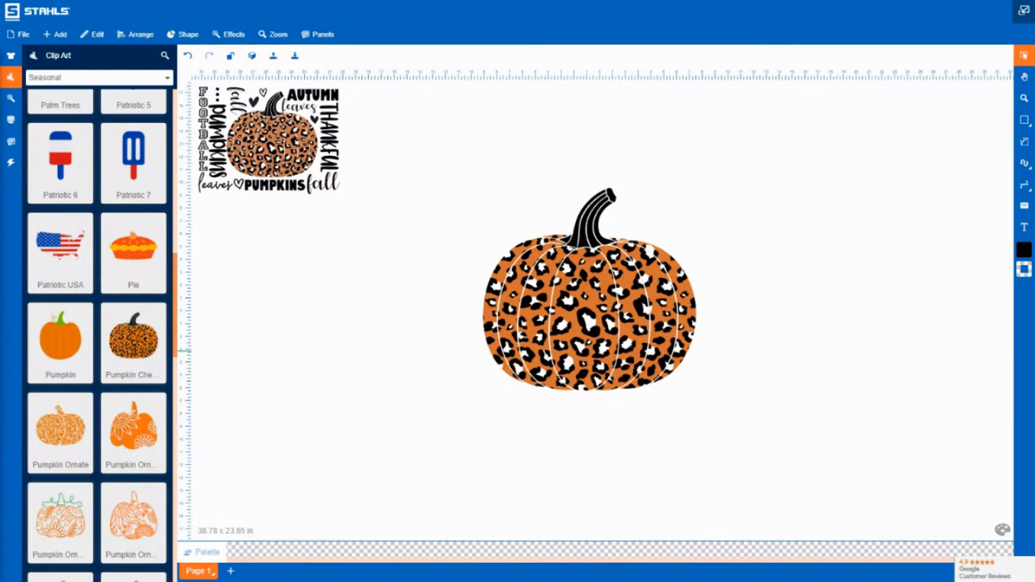
Step: Switch to Microsoft Teams to view the blue Zebras shirt reference image, and minimize its window
{"action": "left_click_drag", "start_coordinate": [40, 62], "coordinate": [748, 105]}
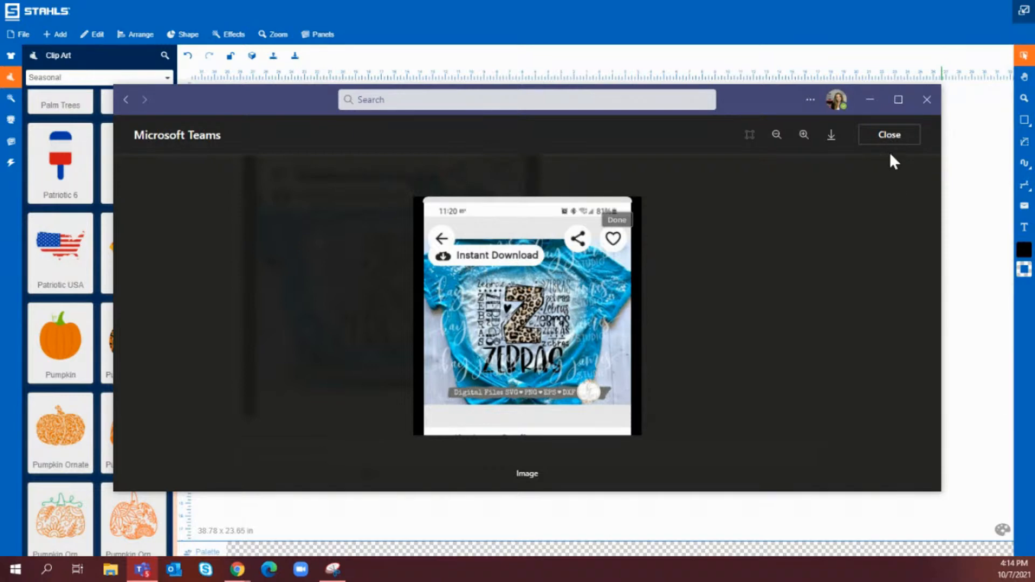
{"action": "left_click", "coordinate": [870, 102]}
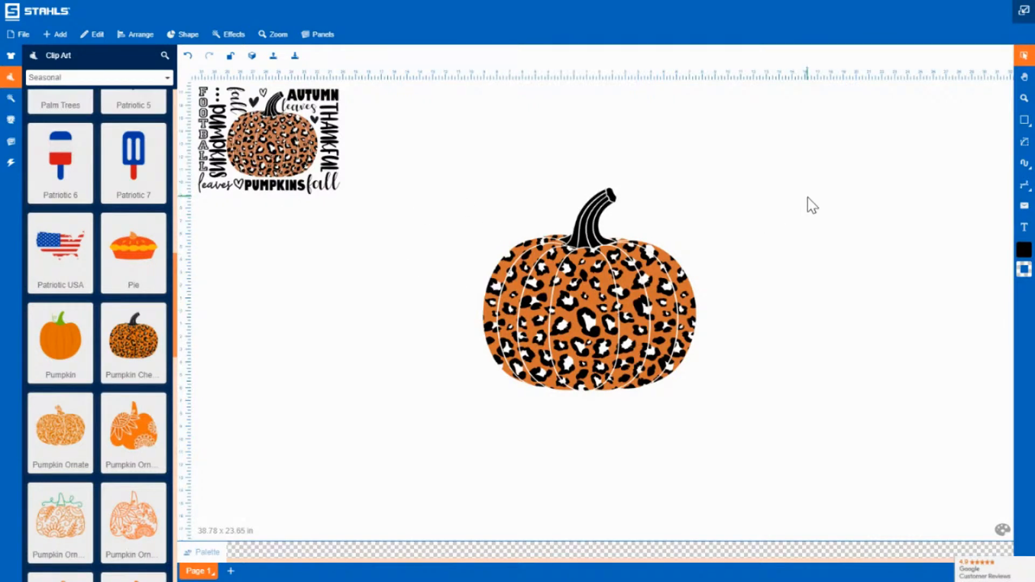
Step: Add a new text object reading "pumpkins" to the canvas
{"action": "left_click", "coordinate": [58, 35]}
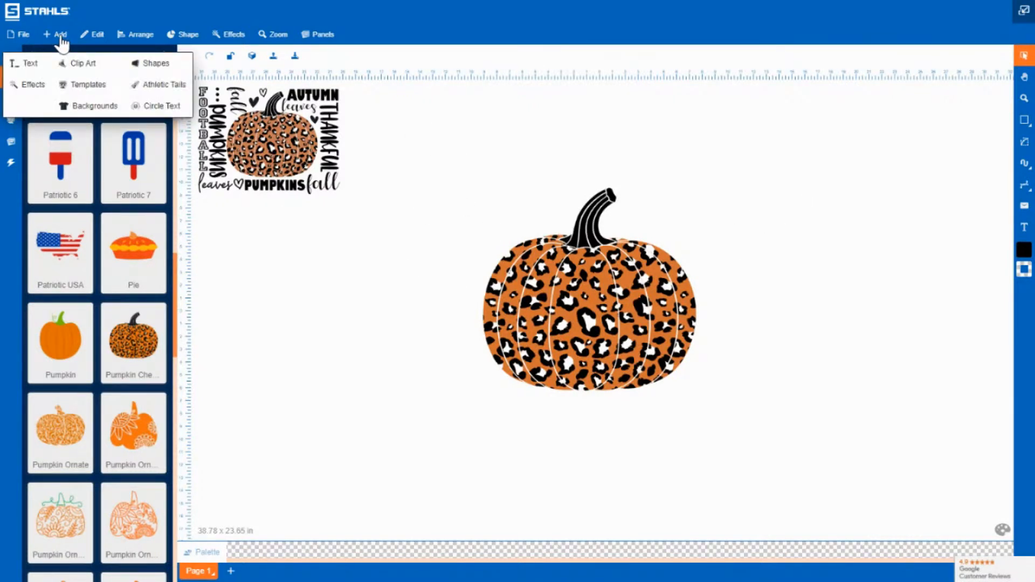
{"action": "left_click", "coordinate": [43, 69]}
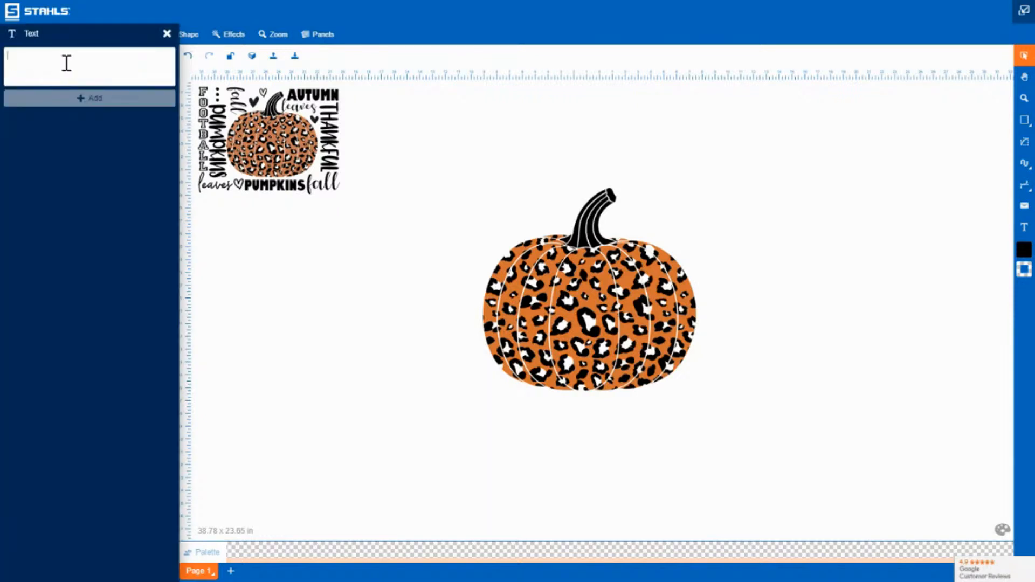
{"action": "type", "text": "pumpkins"}
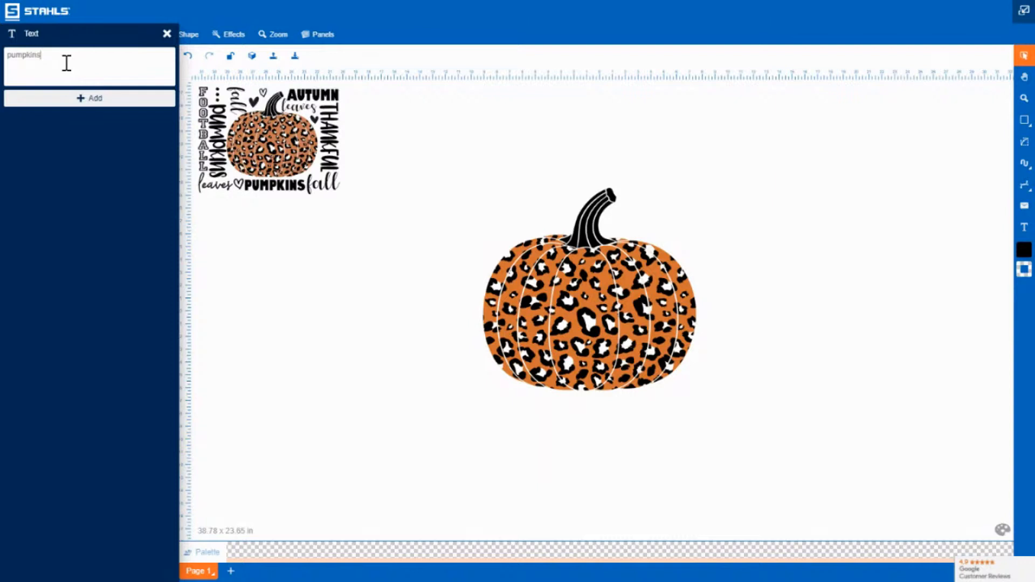
{"action": "left_click", "coordinate": [94, 99]}
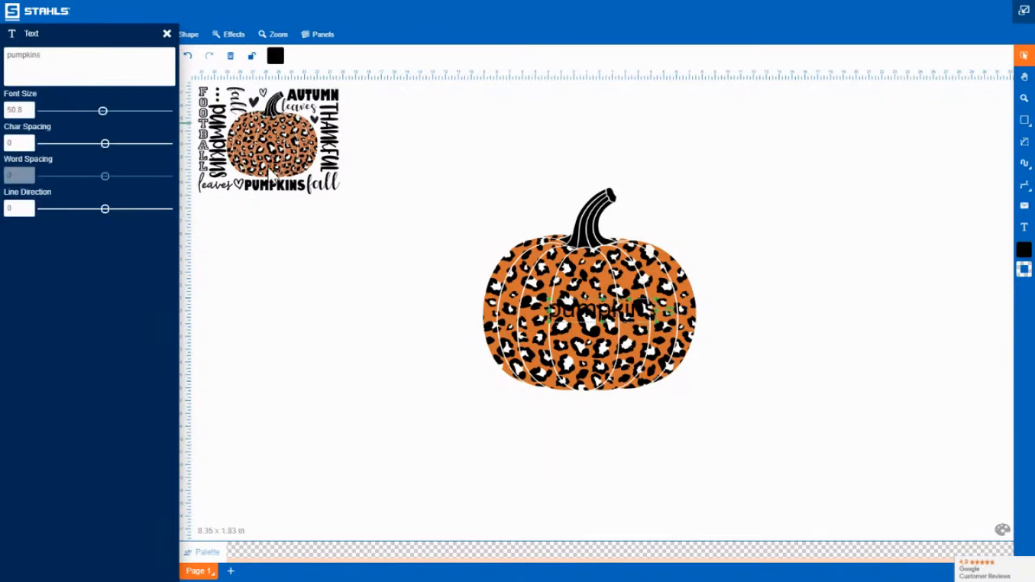
Step: Move the "pumpkins" text directly beneath the large pumpkin and enlarge it to about 14.42 x 3.16 in
{"action": "left_click", "coordinate": [615, 305]}
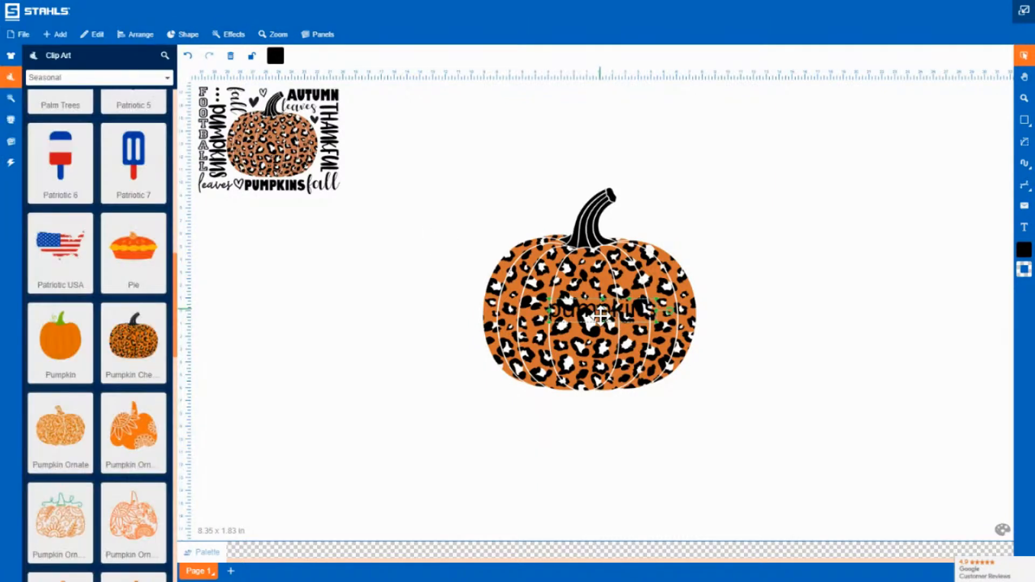
{"action": "left_click_drag", "start_coordinate": [601, 312], "coordinate": [584, 407]}
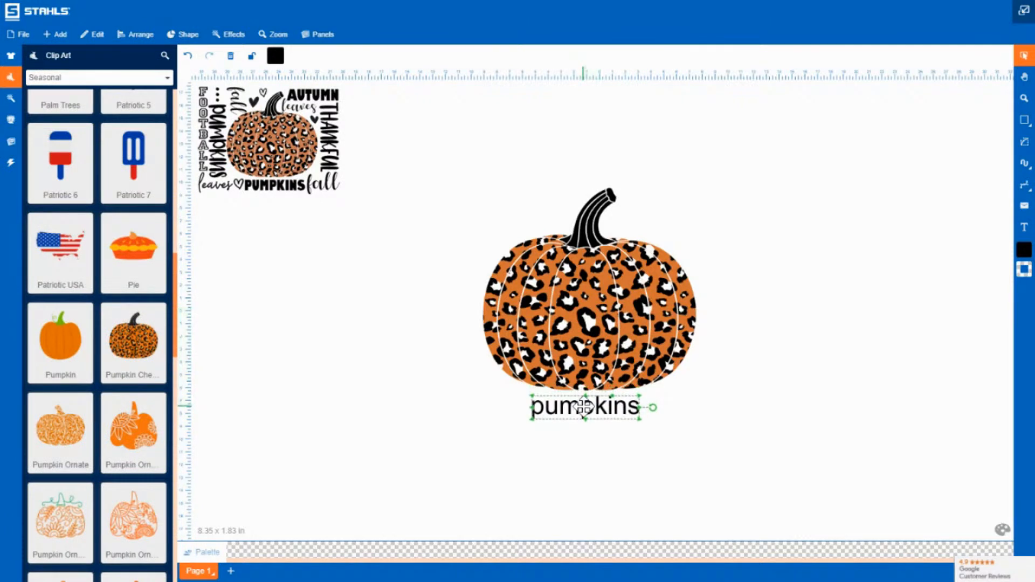
{"action": "mouse_move", "coordinate": [640, 426]}
{"action": "left_mouse_down"}
{"action": "mouse_move", "coordinate": [718, 453]}
{"action": "mouse_move", "coordinate": [625, 418]}
{"action": "left_mouse_up"}
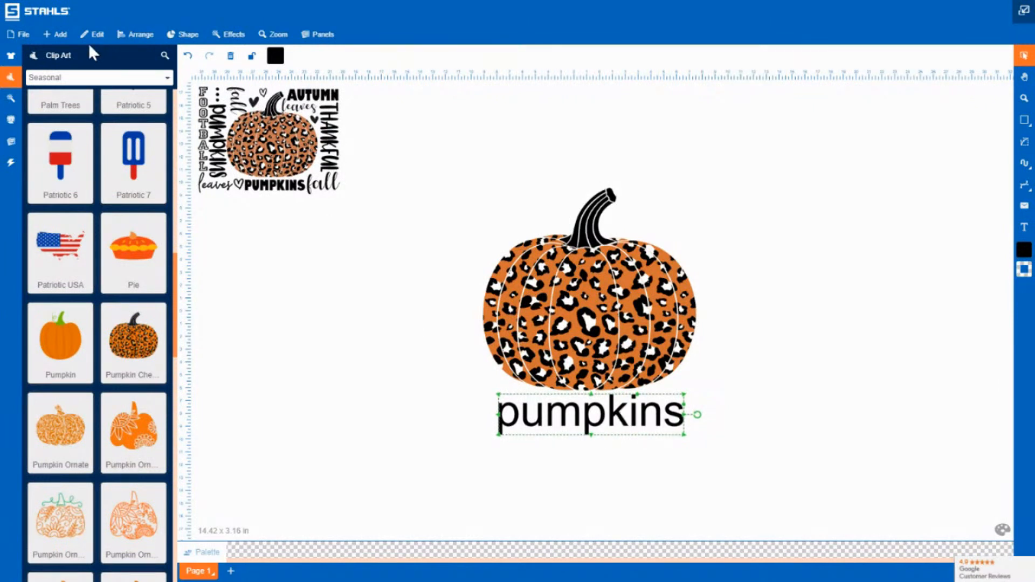
Step: Change the font of the "pumpkins" text beneath the large pumpkin to Amity Jack, matching the word in the reference design
{"action": "left_click", "coordinate": [266, 188]}
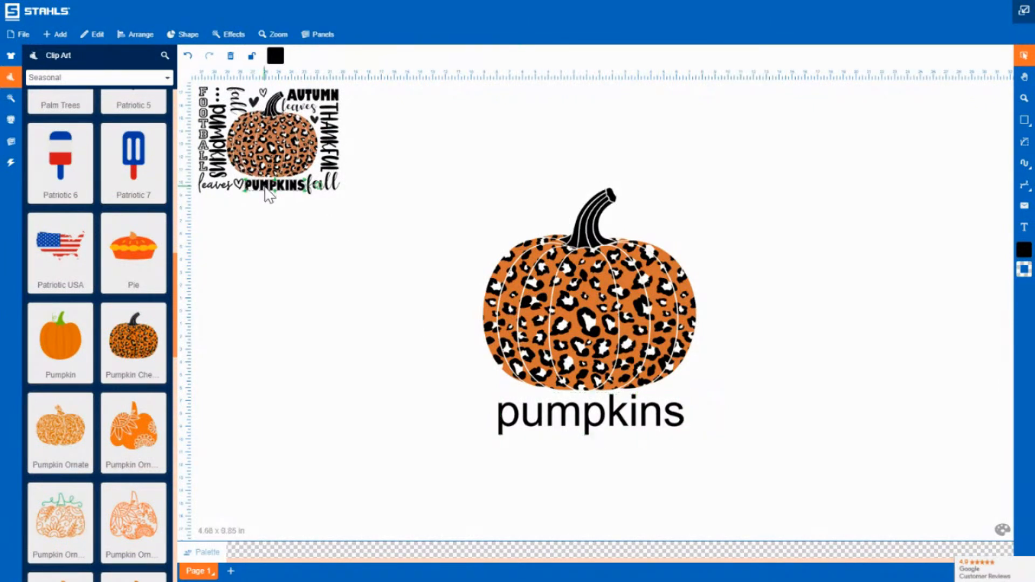
{"action": "left_click", "coordinate": [85, 39]}
{"action": "left_click", "coordinate": [289, 316]}
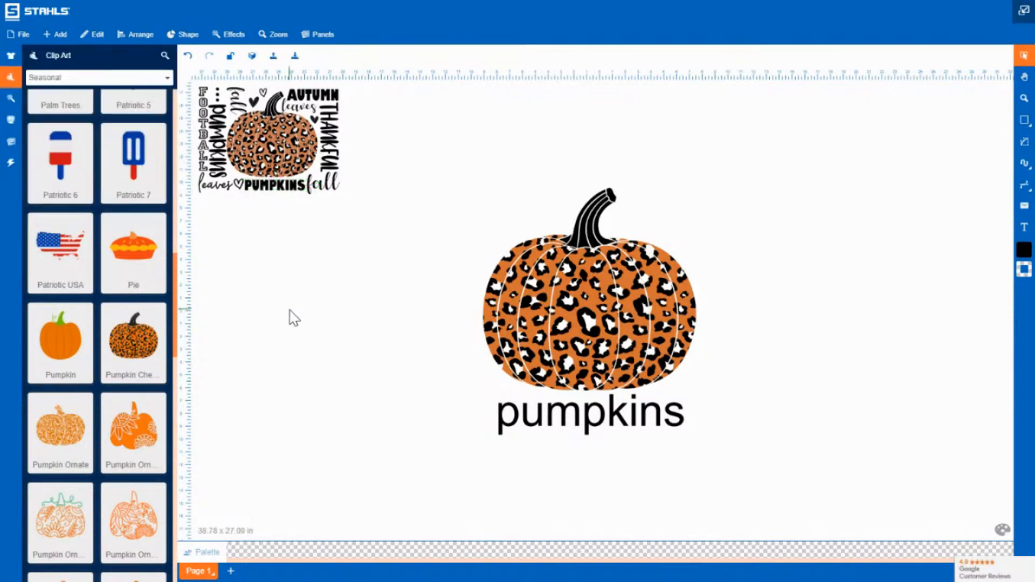
{"action": "left_click", "coordinate": [535, 418]}
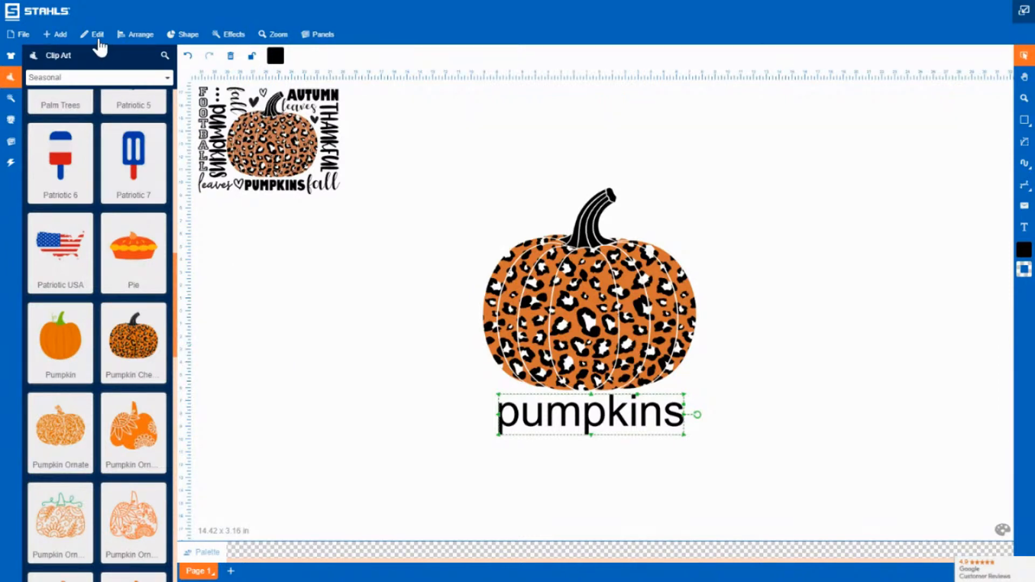
{"action": "left_click", "coordinate": [98, 36]}
{"action": "left_click", "coordinate": [137, 71]}
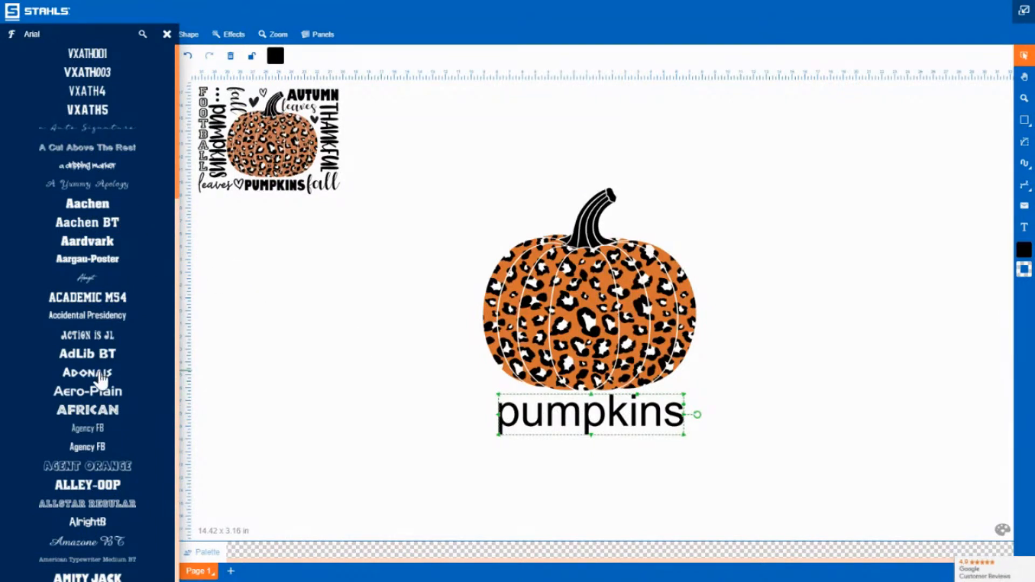
{"action": "scroll", "coordinate": [102, 379], "scroll_direction": "down", "scroll_amount": 3}
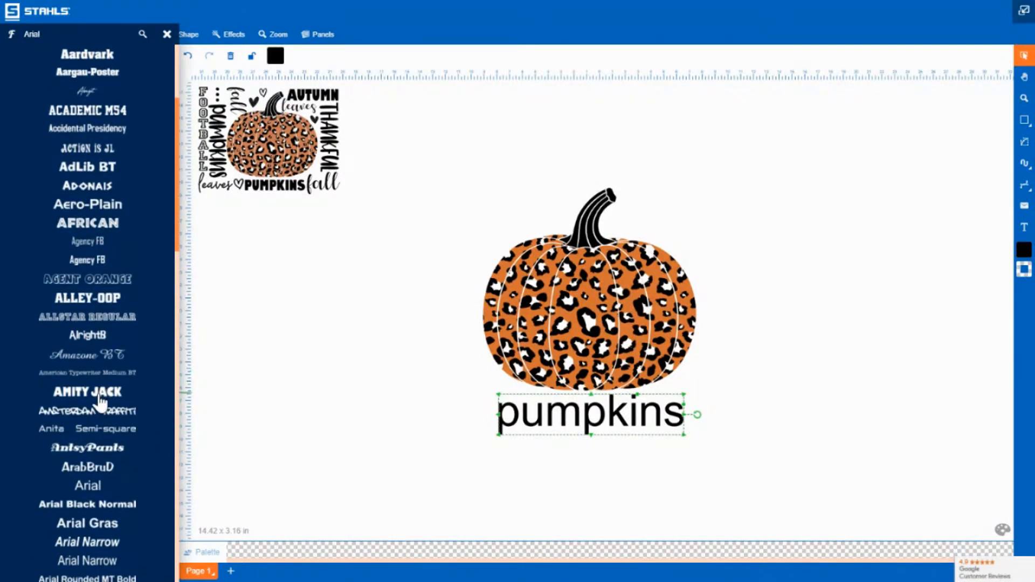
{"action": "left_click", "coordinate": [99, 396]}
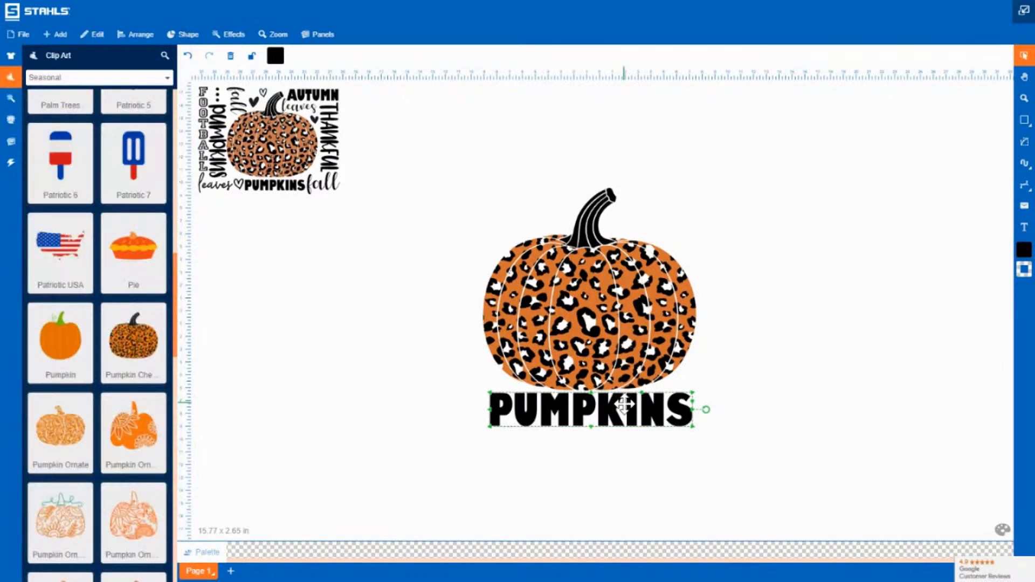
Step: Shrink the "pumpkins" text to about 13.4 x 2.25 in and center it just beneath the large pumpkin
{"action": "left_click_drag", "start_coordinate": [624, 403], "coordinate": [626, 409]}
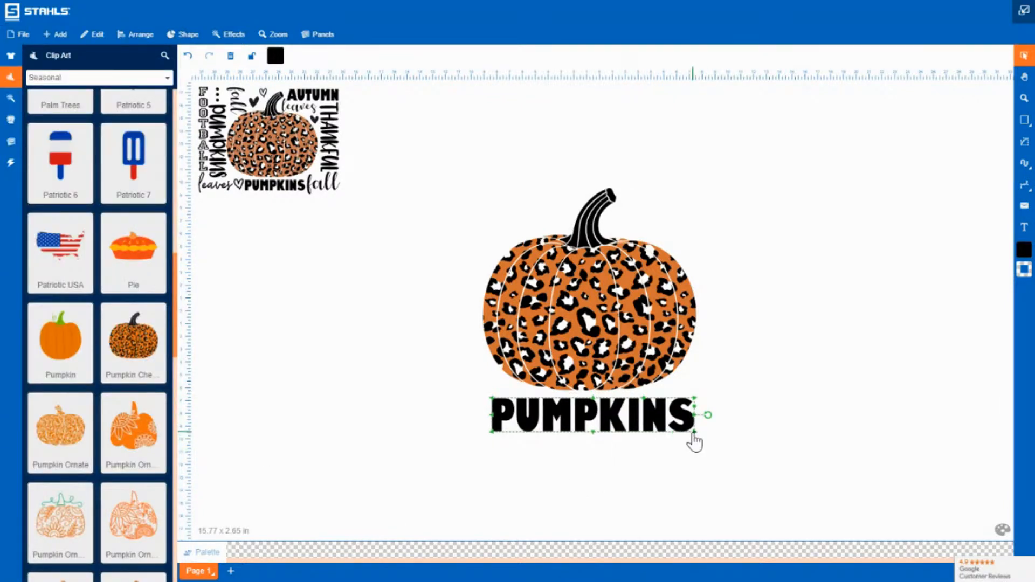
{"action": "left_click_drag", "start_coordinate": [694, 432], "coordinate": [664, 427]}
{"action": "left_click_drag", "start_coordinate": [586, 415], "coordinate": [596, 417]}
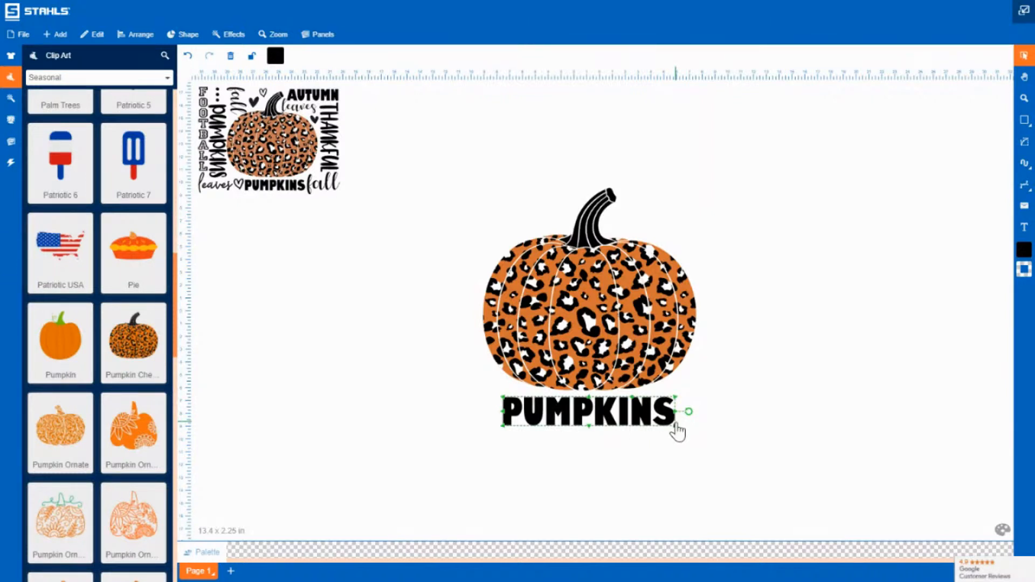
Step: Duplicate the "pumpkins" text, rotate the copy 90° clockwise, and place it vertically along the large pumpkin's left side
{"action": "key", "text": "ctrl+d"}
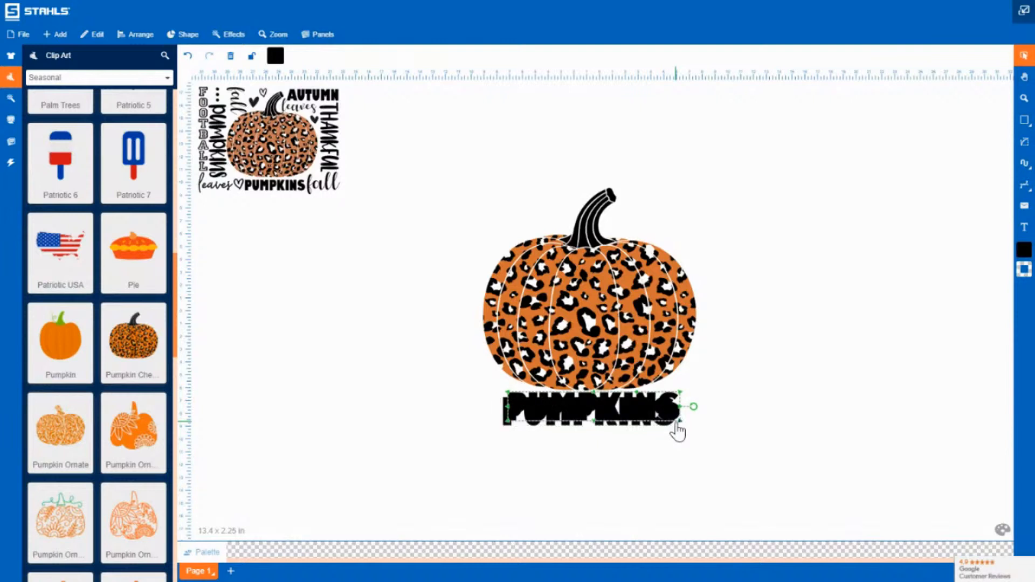
{"action": "left_click_drag", "start_coordinate": [641, 405], "coordinate": [379, 378]}
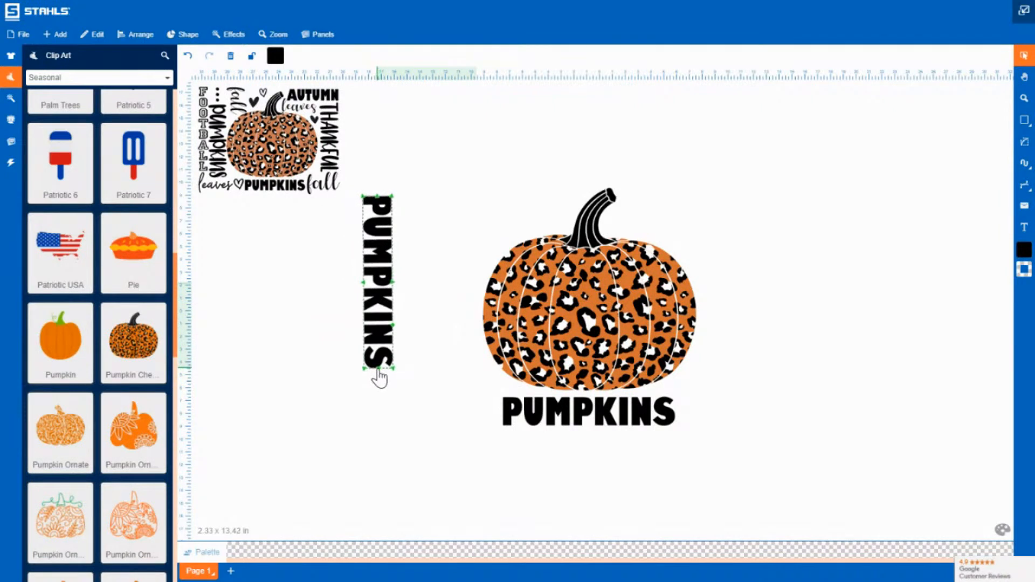
{"action": "left_click_drag", "start_coordinate": [377, 286], "coordinate": [460, 318]}
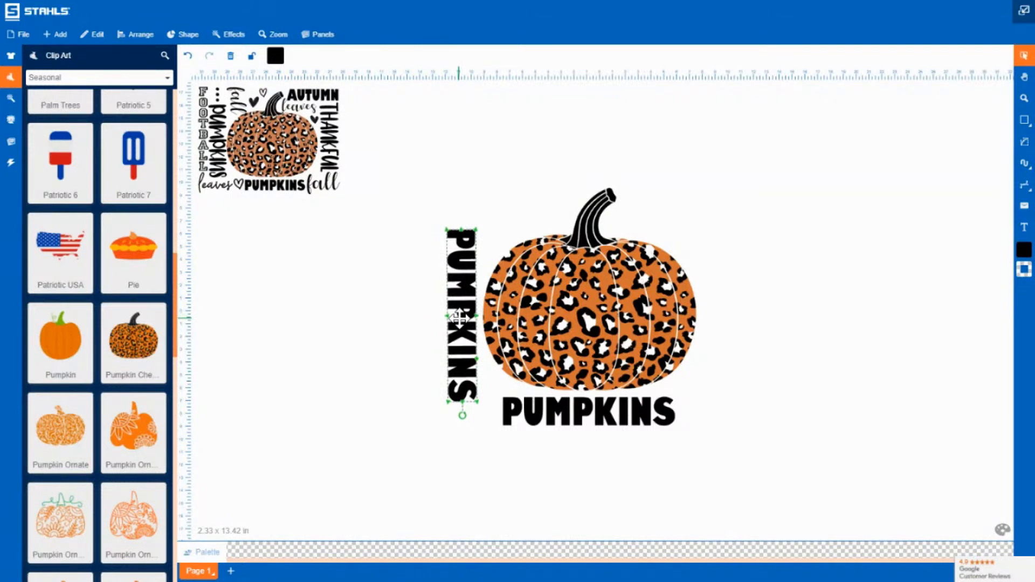
Step: Retype the vertical word beside the large pumpkin as uppercase "PUMPKINS", matching the vertical word in the reference design
{"action": "left_click", "coordinate": [218, 136]}
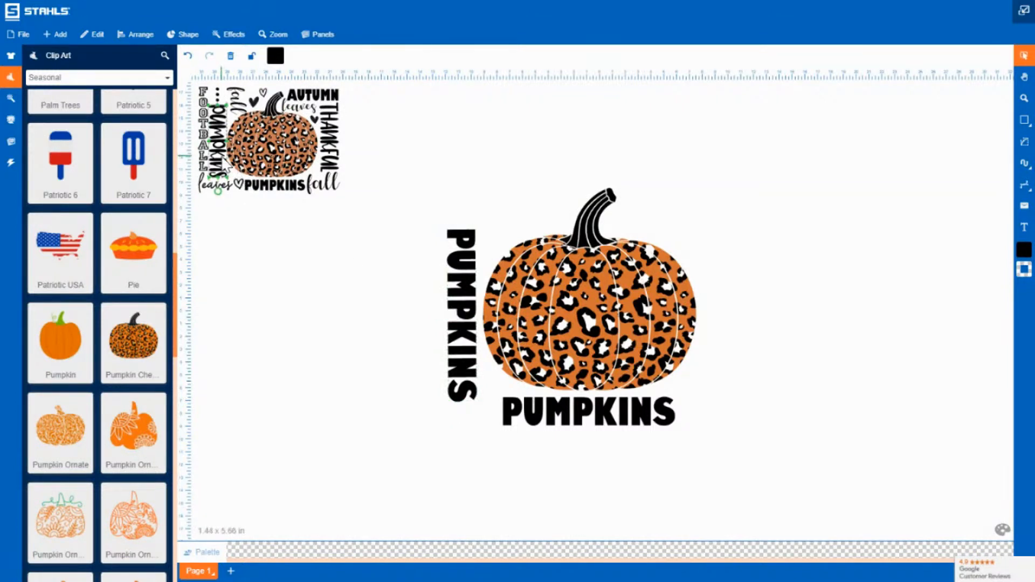
{"action": "double_click", "coordinate": [218, 135]}
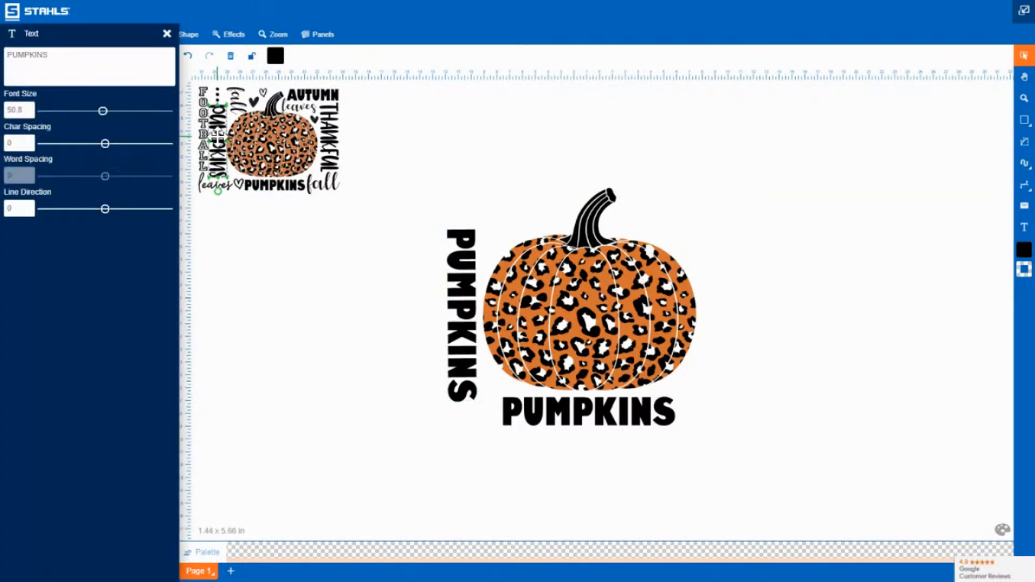
{"action": "left_click", "coordinate": [167, 33]}
{"action": "left_click", "coordinate": [100, 36]}
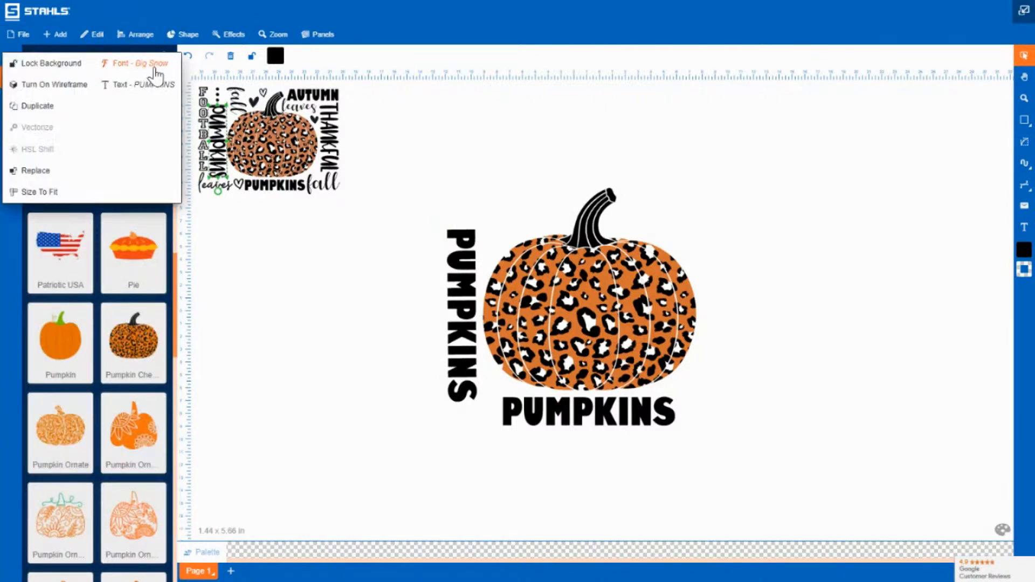
{"action": "left_click", "coordinate": [393, 365]}
{"action": "left_click", "coordinate": [475, 298]}
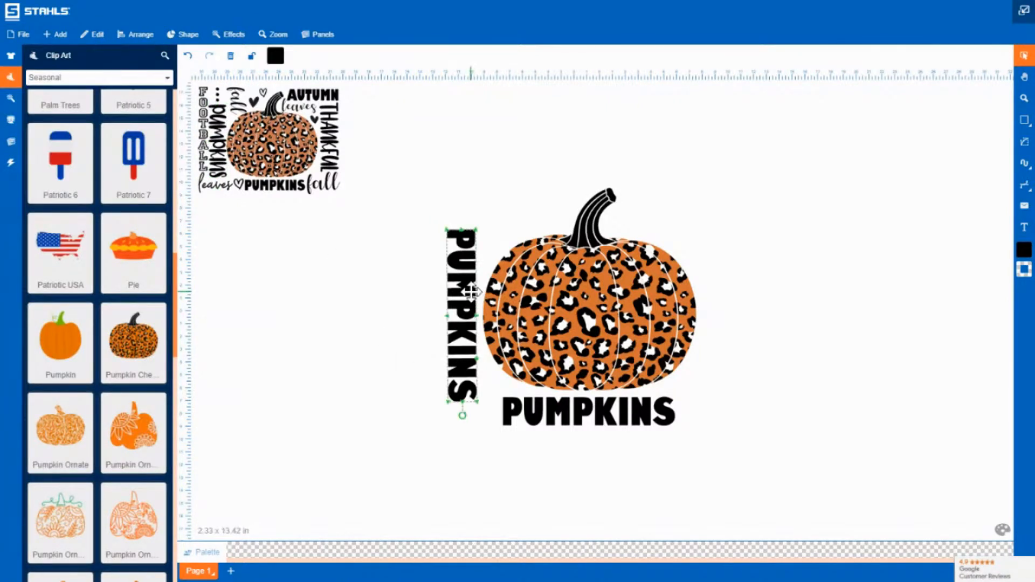
{"action": "double_click", "coordinate": [473, 297]}
{"action": "triple_click", "coordinate": [96, 61]}
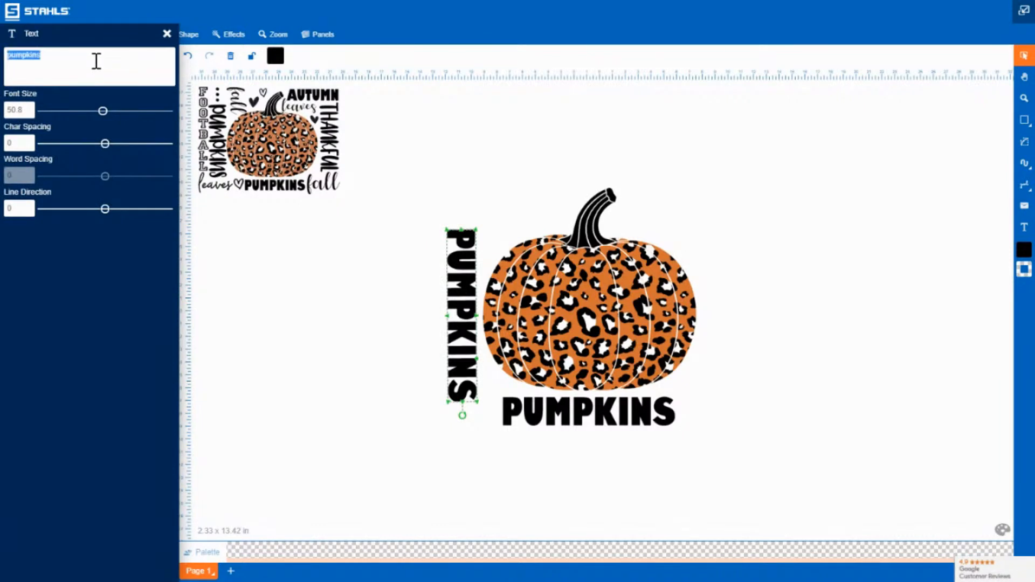
{"action": "type", "text": "PUMPKINS"}
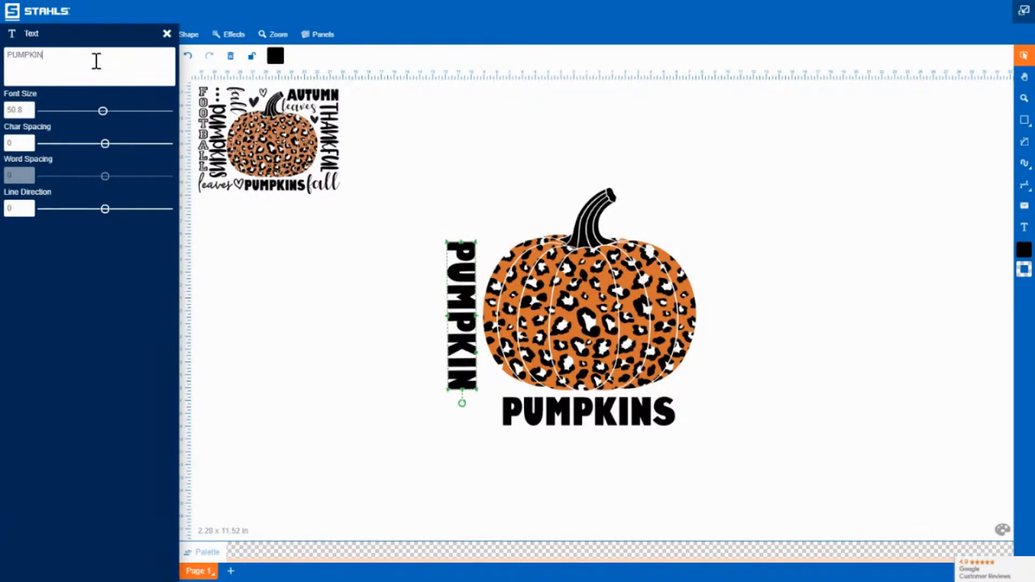
{"action": "left_click", "coordinate": [167, 35]}
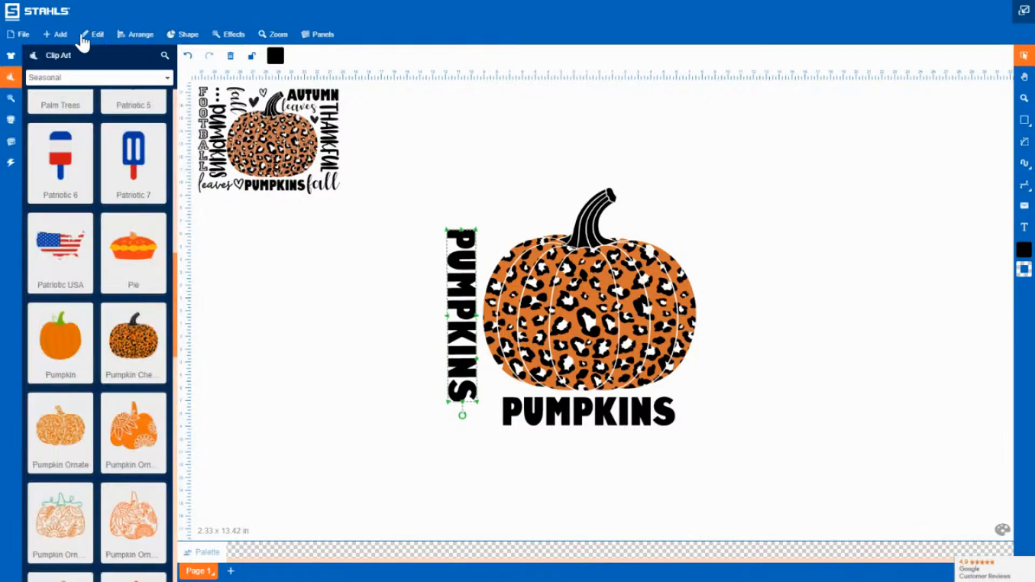
Step: Change the font of the vertical "PUMPKINS" text to Big Snow
{"action": "left_click", "coordinate": [98, 37]}
{"action": "left_click", "coordinate": [142, 70]}
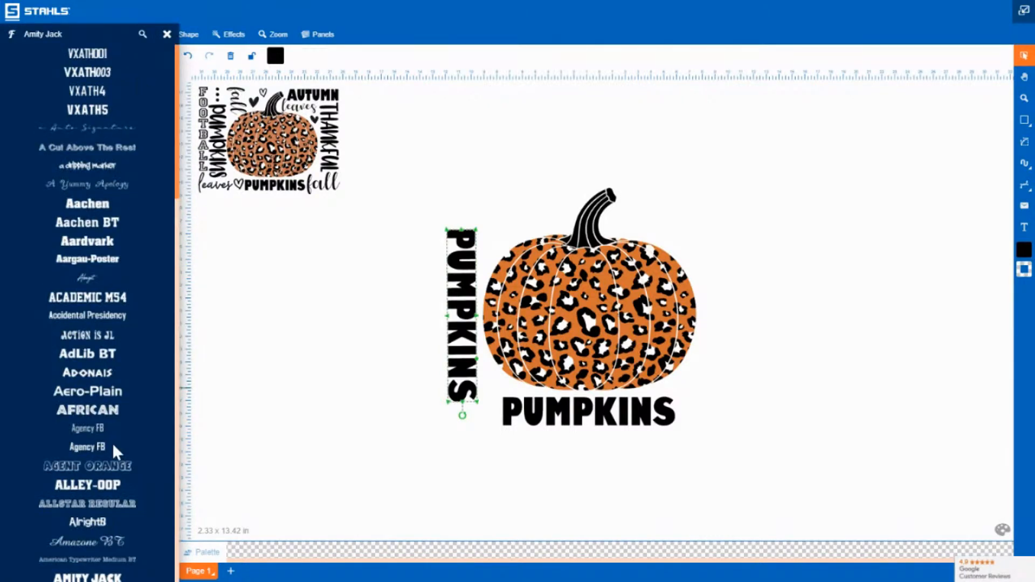
{"action": "scroll", "coordinate": [103, 475], "scroll_direction": "down", "scroll_amount": 1}
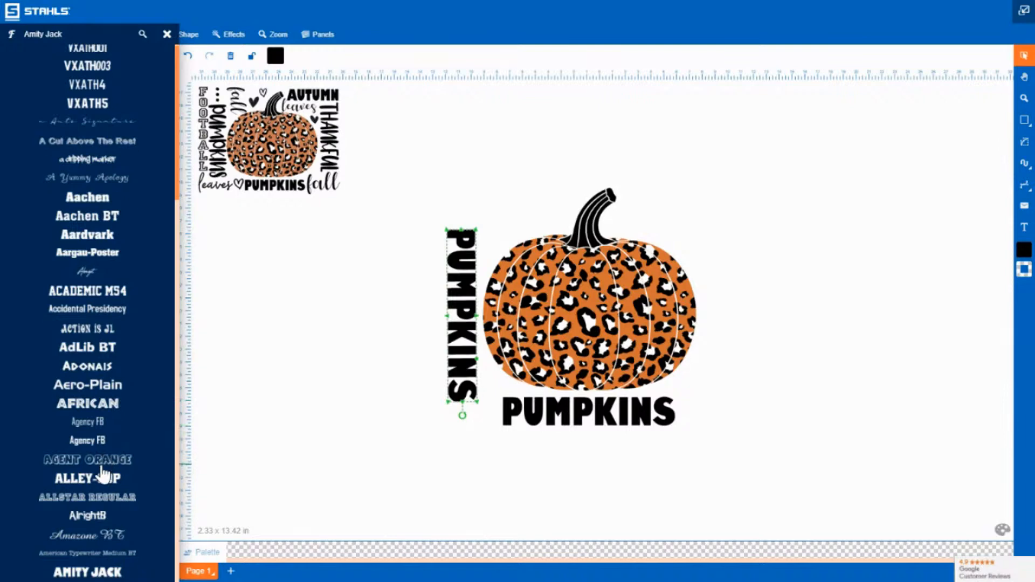
{"action": "scroll", "coordinate": [104, 475], "scroll_direction": "down", "scroll_amount": 10}
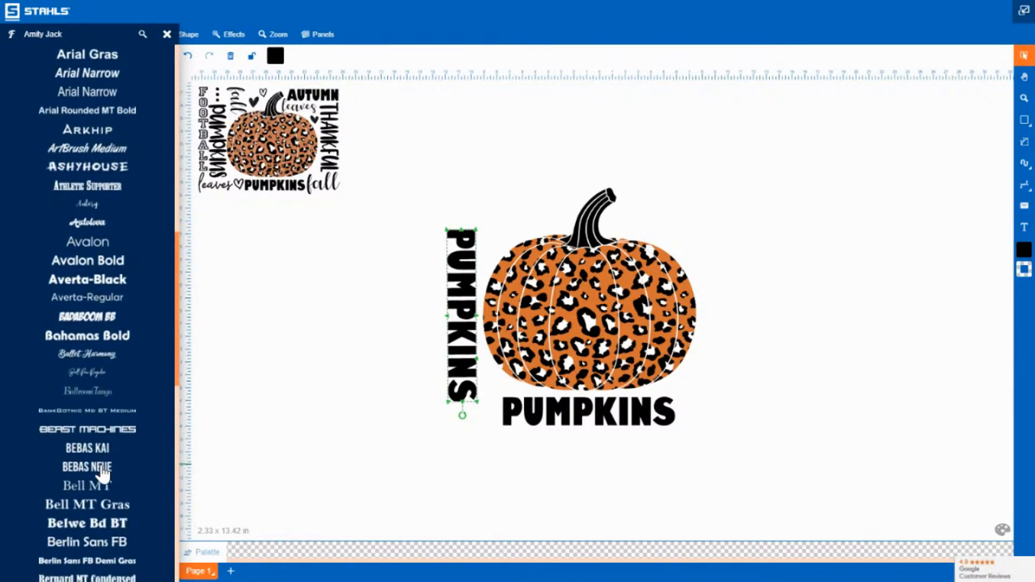
{"action": "scroll", "coordinate": [103, 475], "scroll_direction": "down", "scroll_amount": 3}
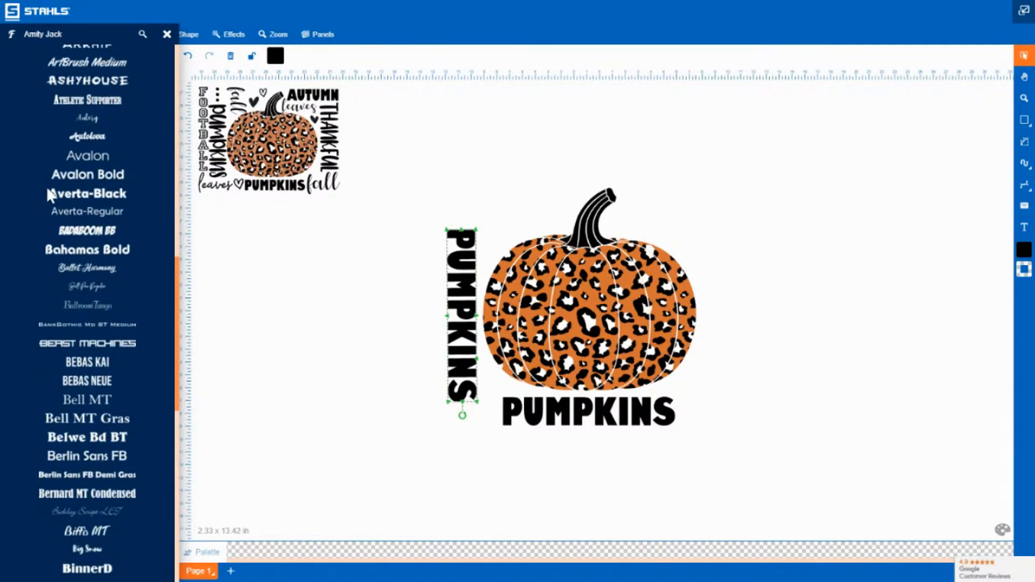
{"action": "scroll", "coordinate": [86, 364], "scroll_direction": "down", "scroll_amount": 4}
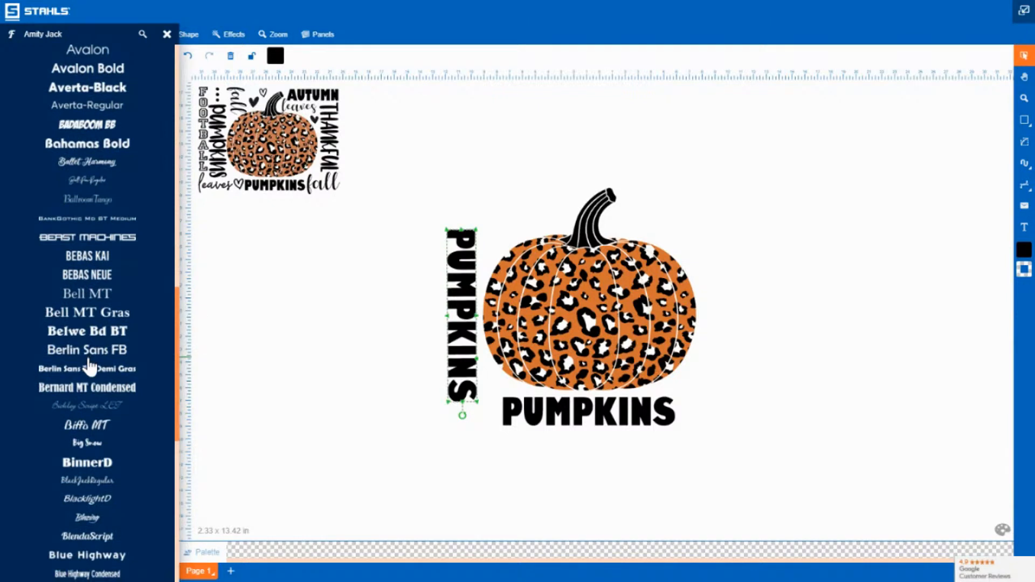
{"action": "left_click", "coordinate": [96, 444]}
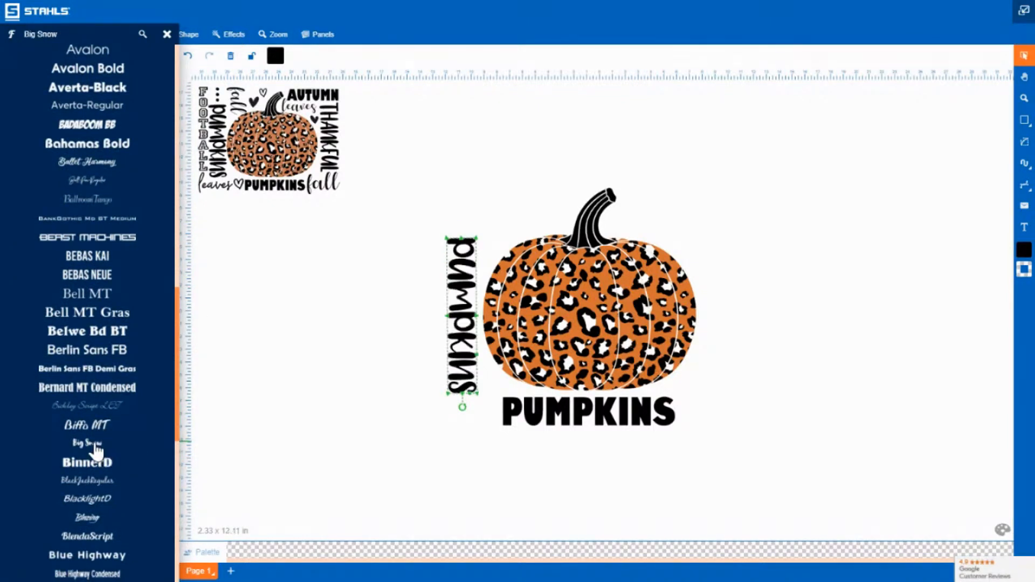
{"action": "left_click", "coordinate": [459, 236]}
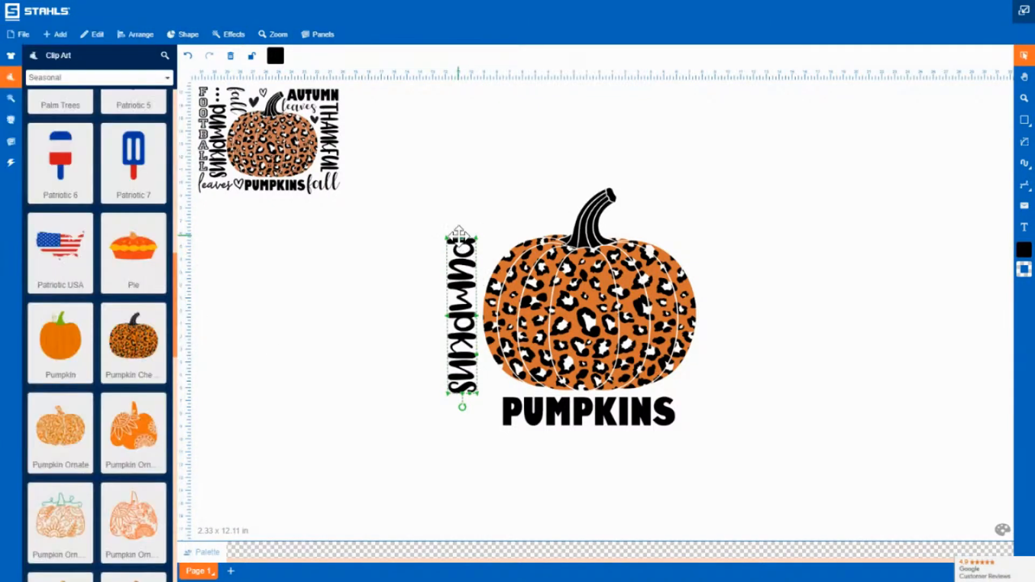
Step: Resize the vertical "PUMPKINS" text to about 2.83 x 11.07 in and position it close against the large pumpkin's left edge
{"action": "left_click_drag", "start_coordinate": [459, 236], "coordinate": [466, 265]}
{"action": "left_click_drag", "start_coordinate": [470, 326], "coordinate": [448, 337]}
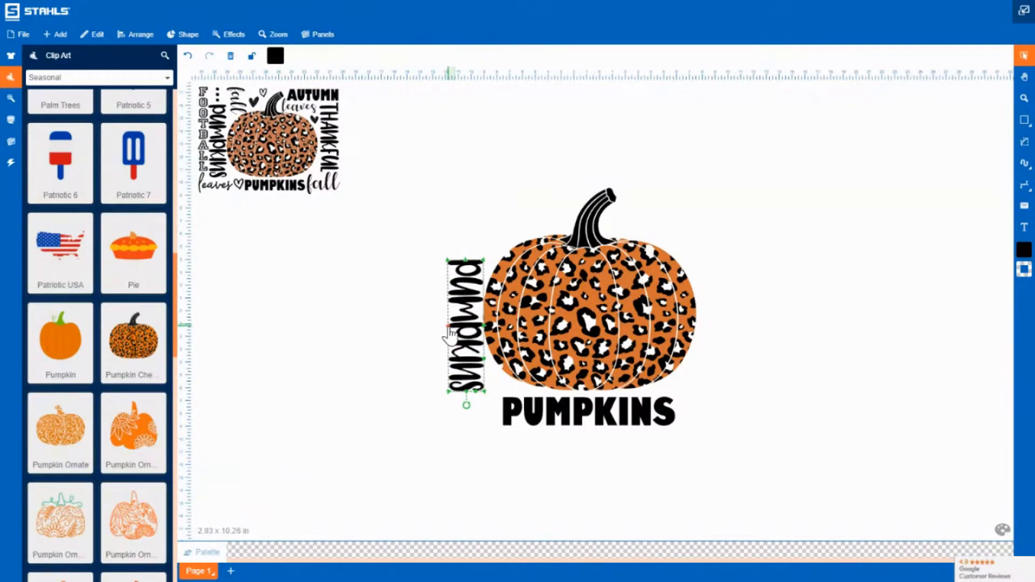
{"action": "left_click_drag", "start_coordinate": [468, 402], "coordinate": [467, 412]}
{"action": "left_click_drag", "start_coordinate": [469, 289], "coordinate": [468, 286]}
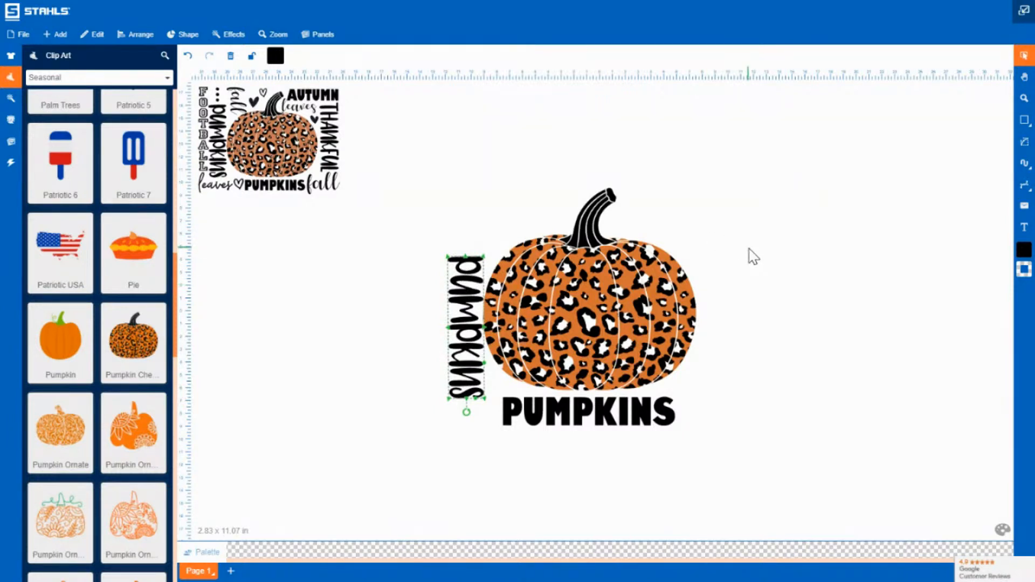
{"action": "left_click_drag", "start_coordinate": [464, 309], "coordinate": [464, 304]}
Step: Tilt the vertical "PUMPKINS" text very slightly, to overall dimensions of about 2.9 x 11.08 in
{"action": "left_click", "coordinate": [775, 306]}
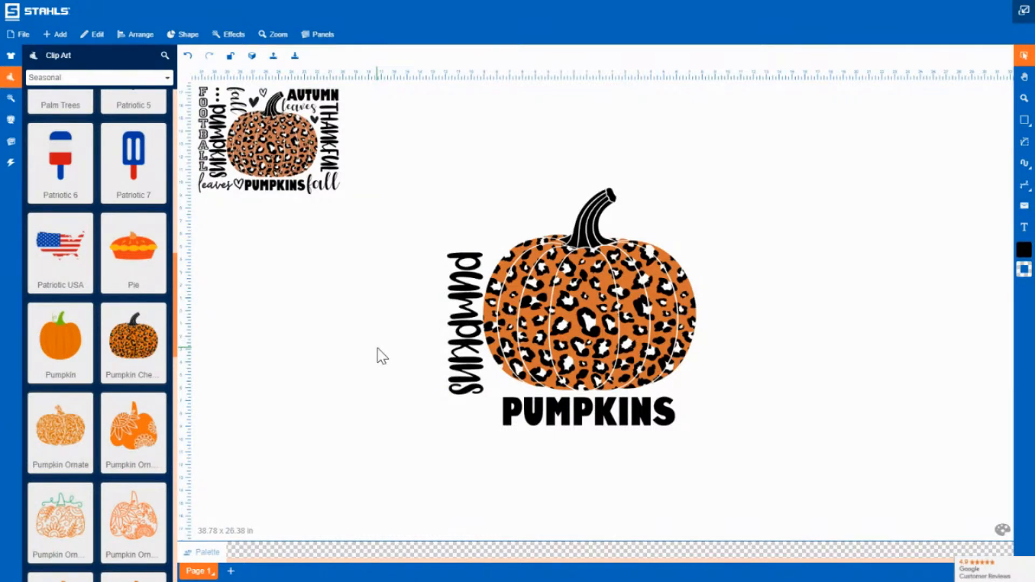
{"action": "left_click", "coordinate": [465, 341]}
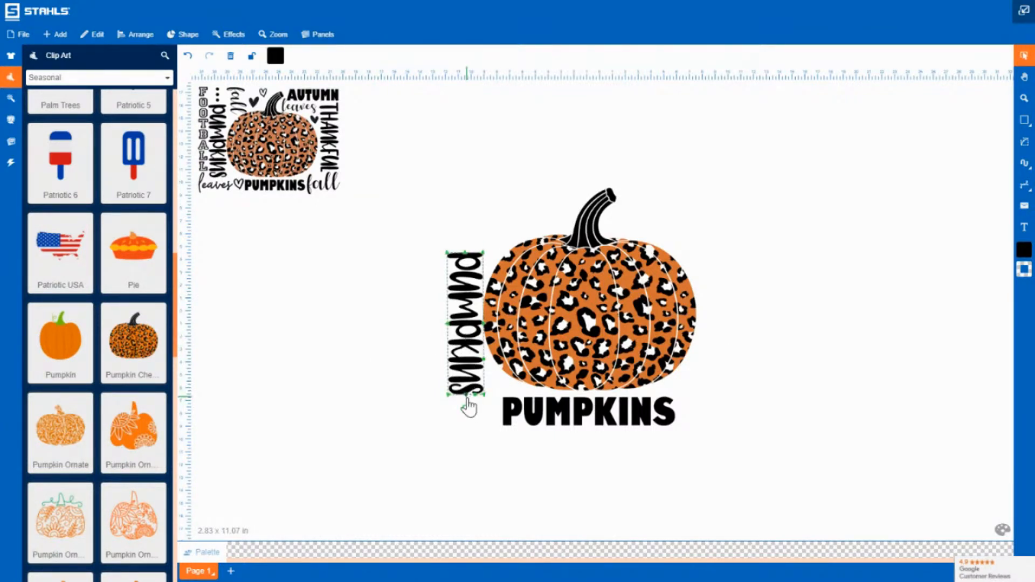
{"action": "left_click_drag", "start_coordinate": [467, 400], "coordinate": [467, 408]}
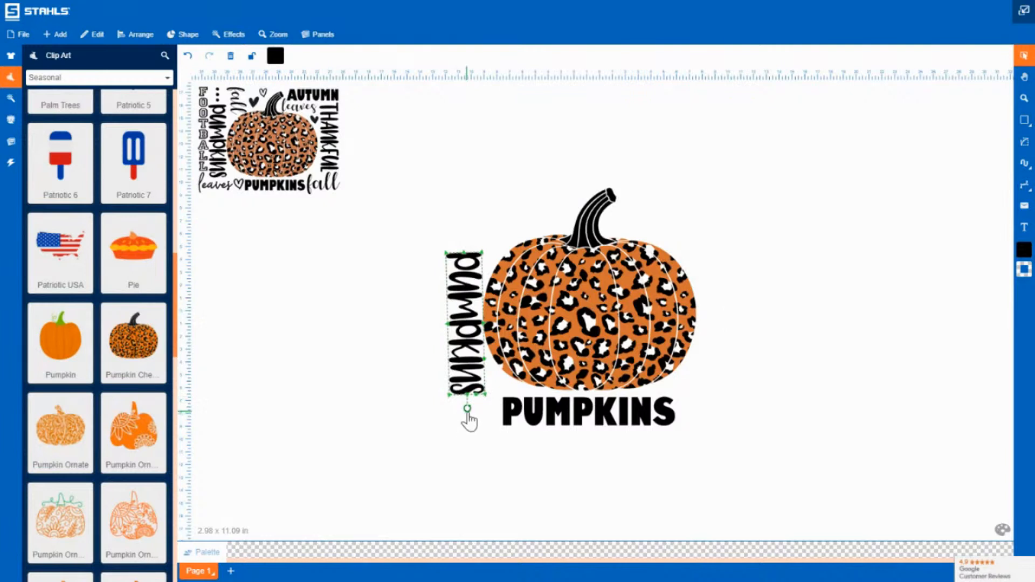
{"action": "left_click_drag", "start_coordinate": [467, 411], "coordinate": [465, 418]}
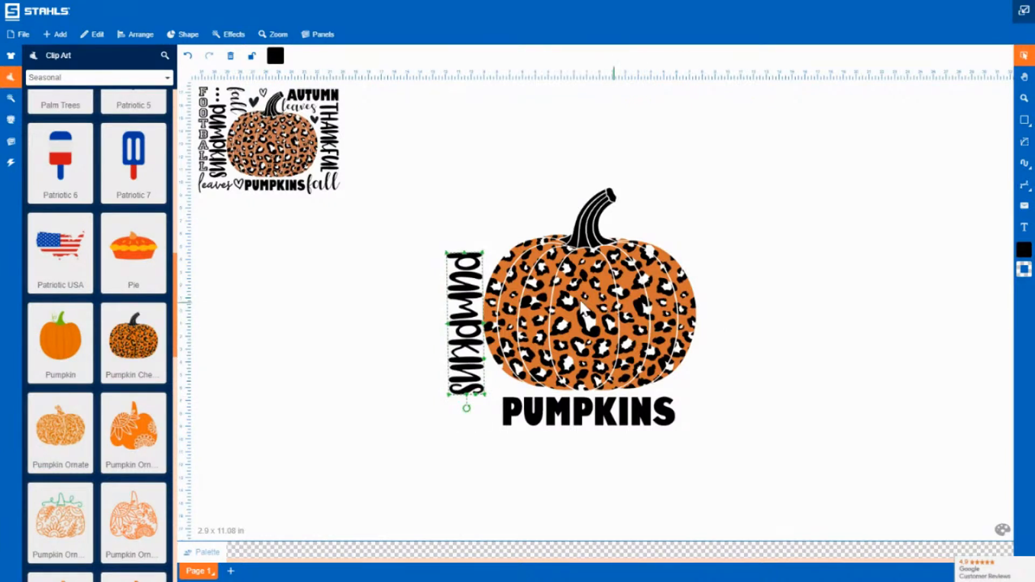
{"action": "left_click", "coordinate": [776, 194]}
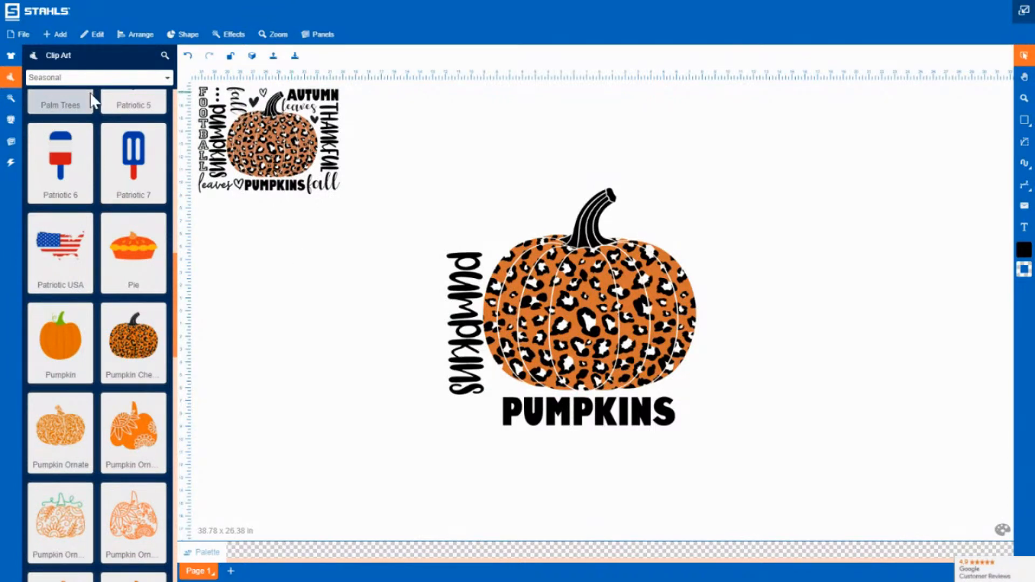
Step: Add a new text object reading "fall" and place it just right of the horizontal "PUMPKINS" word
{"action": "left_click", "coordinate": [57, 34]}
{"action": "left_click", "coordinate": [36, 67]}
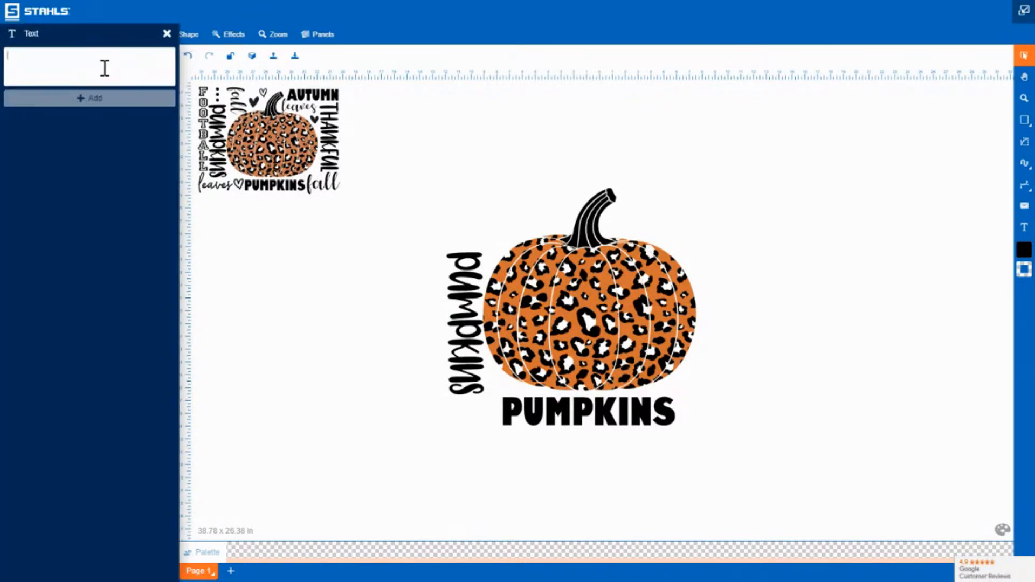
{"action": "type", "text": "F"}
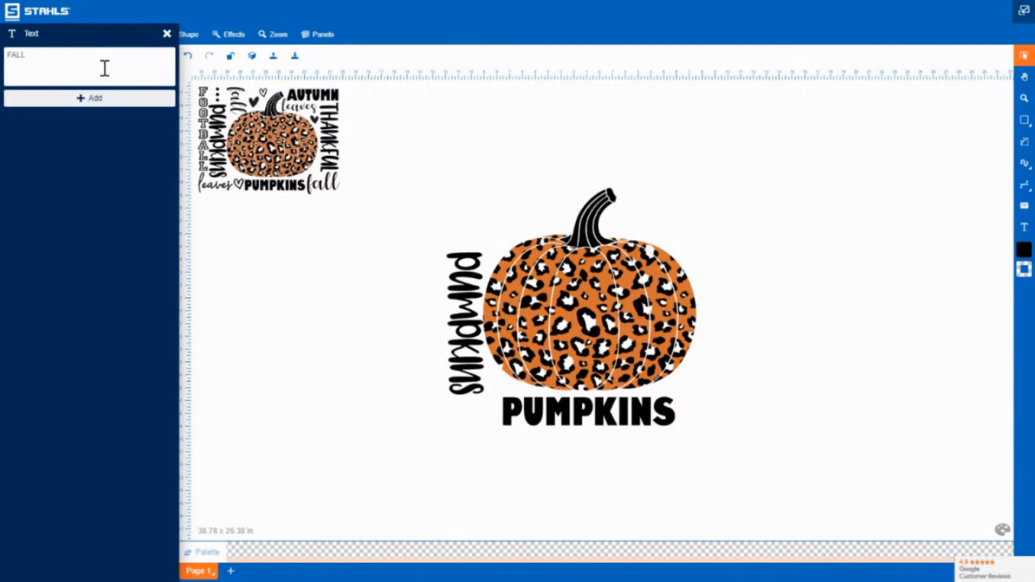
{"action": "key", "text": "BackSpace"}
{"action": "type", "text": "fall"}
{"action": "left_click", "coordinate": [102, 98]}
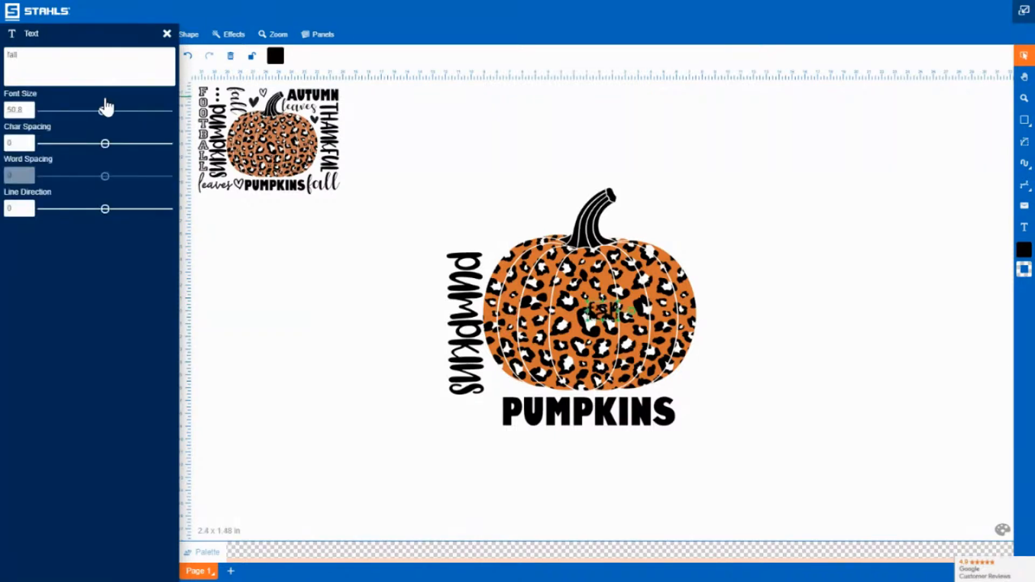
{"action": "left_click_drag", "start_coordinate": [601, 310], "coordinate": [701, 415]}
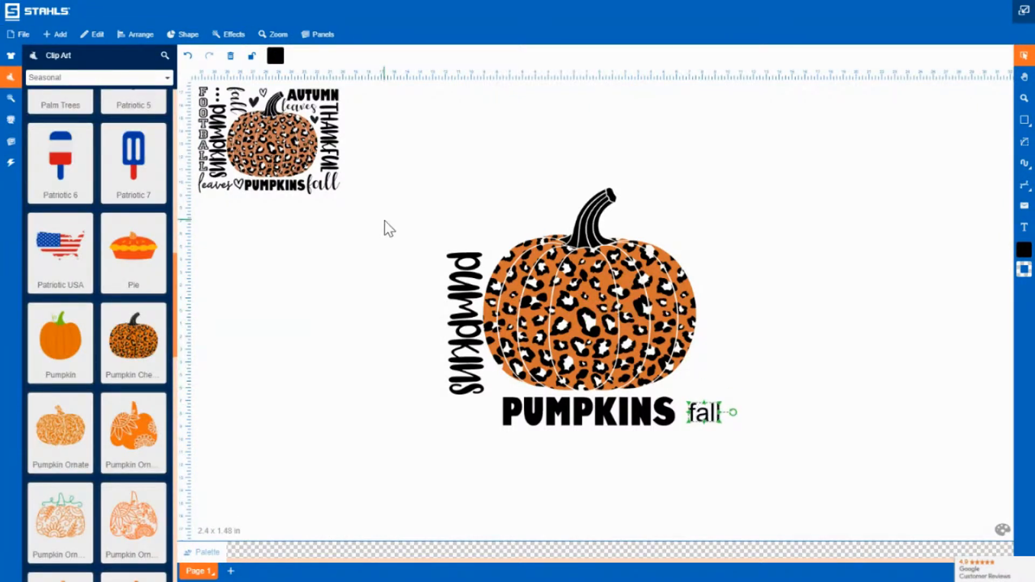
Step: Change the font of the "fall" text to Autery and enlarge it to about 5.07 x 3.4 in
{"action": "left_click", "coordinate": [93, 35]}
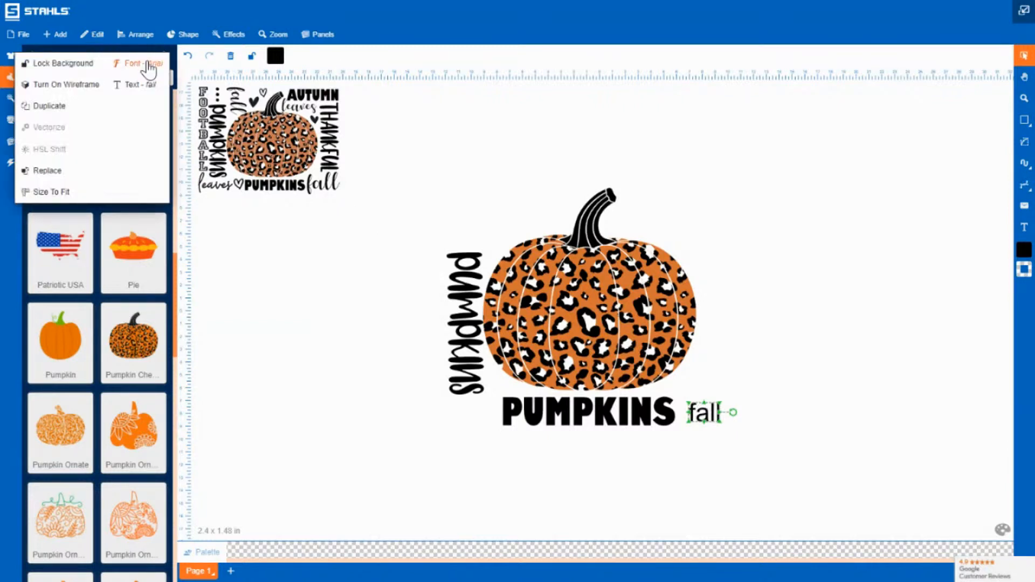
{"action": "left_click", "coordinate": [147, 64]}
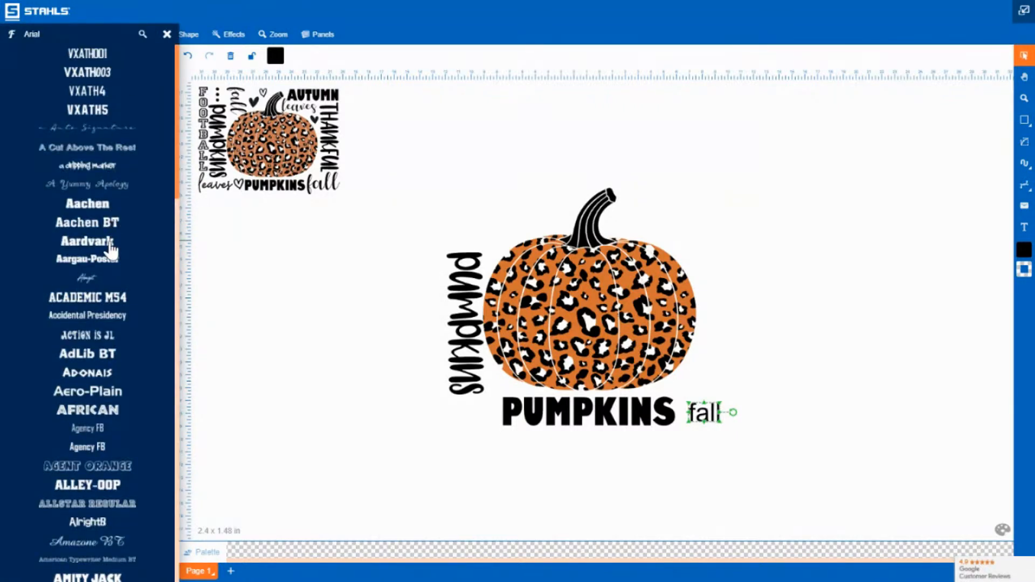
{"action": "scroll", "coordinate": [103, 291], "scroll_direction": "down", "scroll_amount": 1}
{"action": "scroll", "coordinate": [102, 287], "scroll_direction": "down", "scroll_amount": 7}
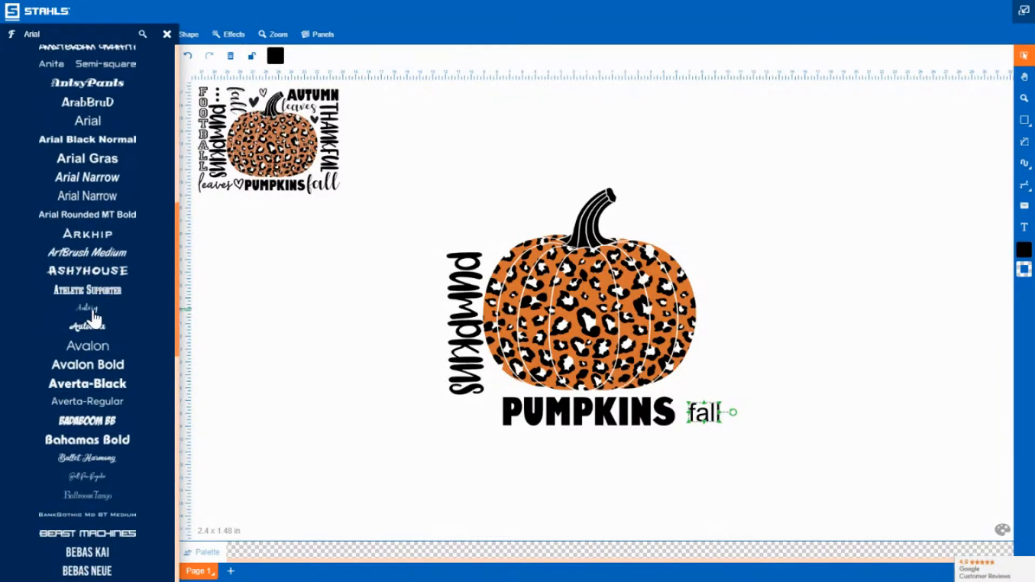
{"action": "left_click", "coordinate": [95, 318]}
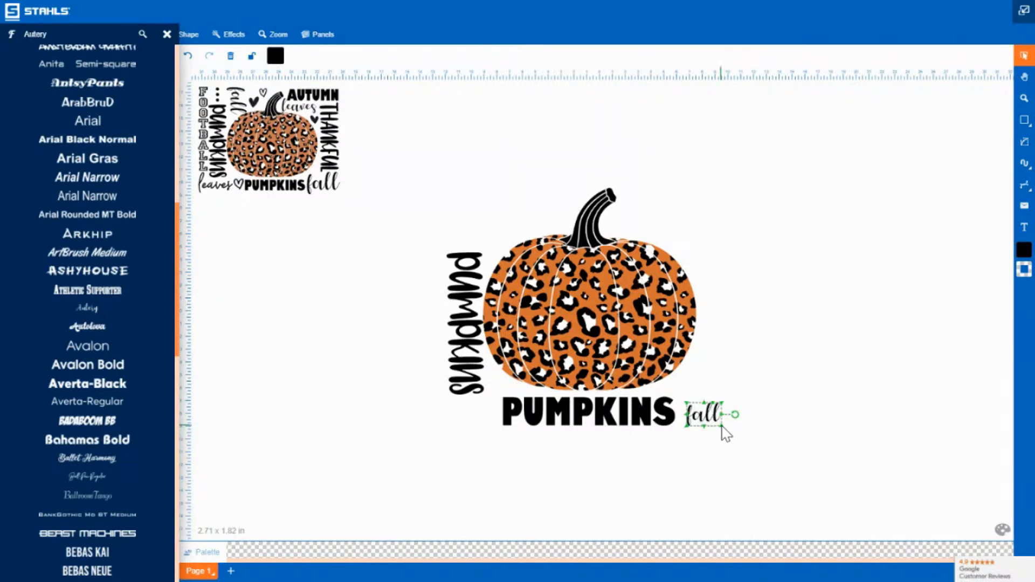
{"action": "mouse_move", "coordinate": [722, 427]}
{"action": "left_mouse_down"}
{"action": "mouse_move", "coordinate": [753, 447]}
{"action": "mouse_move", "coordinate": [719, 416]}
{"action": "left_mouse_up"}
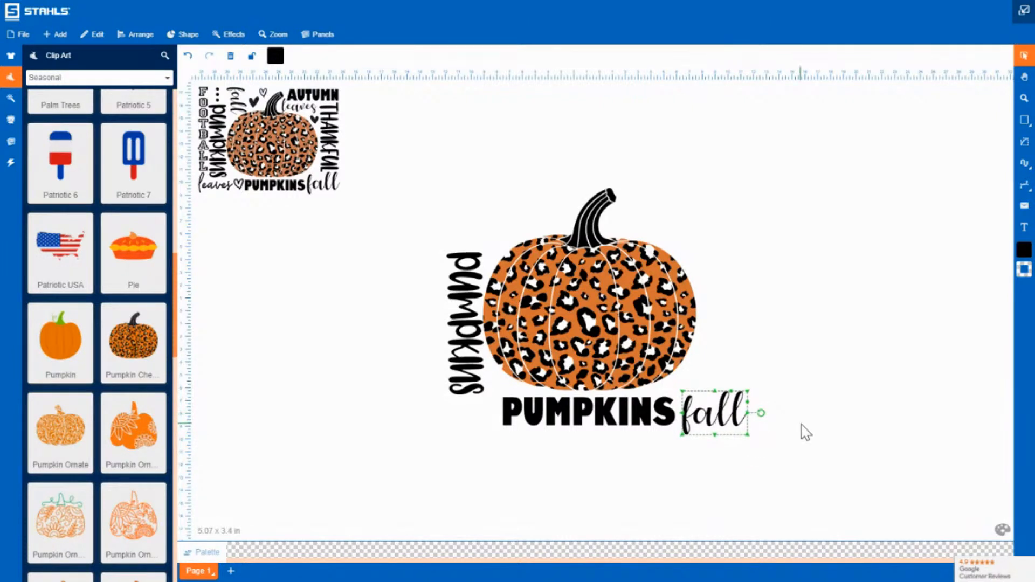
Step: Duplicate the "fall" text, rotate the copy 90° clockwise, and place it above the vertical "PUMPKINS" word, left of the stem
{"action": "key", "text": "ctrl+d"}
{"action": "left_click_drag", "start_coordinate": [723, 413], "coordinate": [497, 278]}
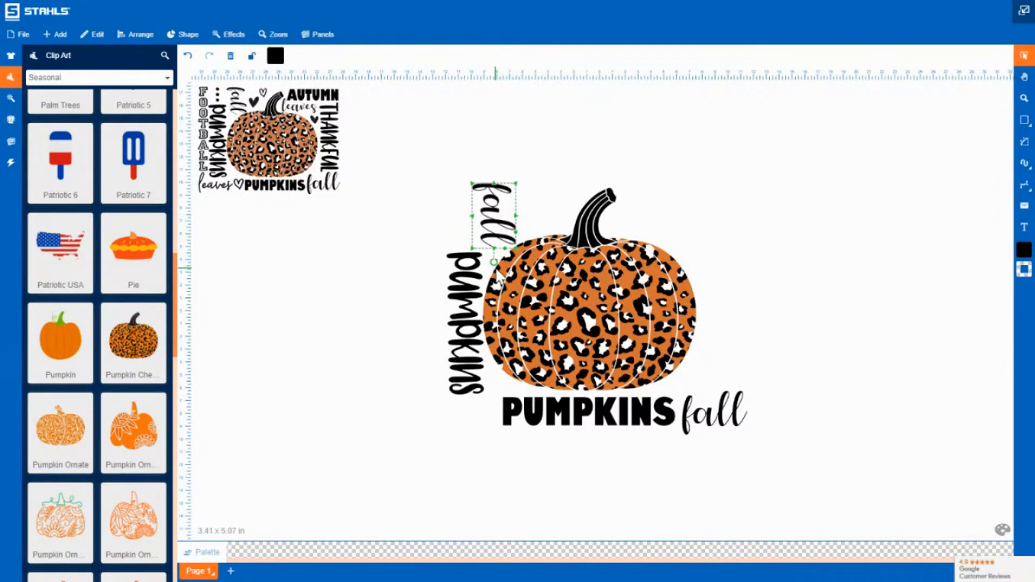
{"action": "left_click_drag", "start_coordinate": [494, 221], "coordinate": [491, 221]}
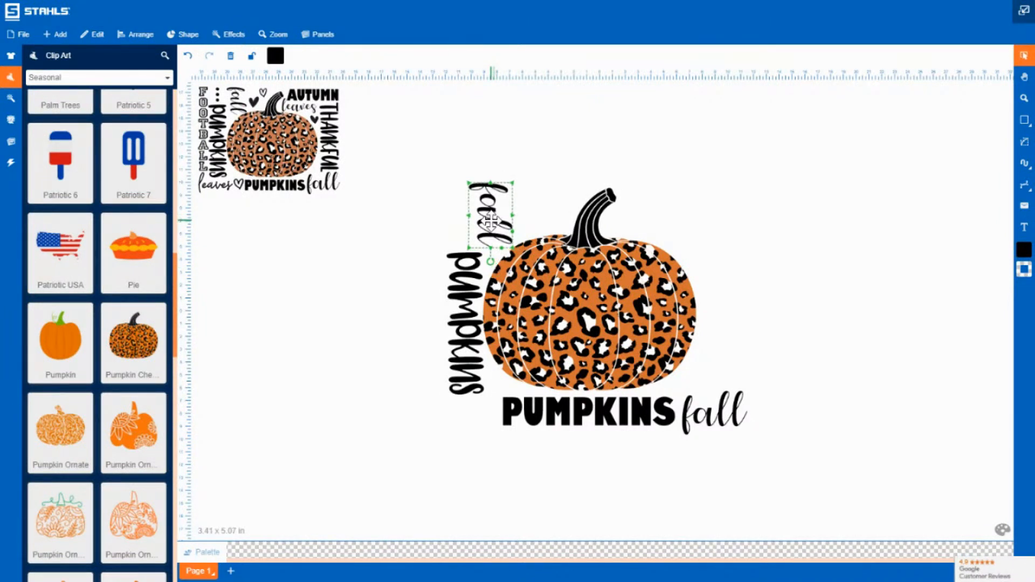
Step: Fine-tune the position of the rotated "fall" text above the vertical "PUMPKINS" word
{"action": "left_click_drag", "start_coordinate": [491, 221], "coordinate": [490, 221]}
{"action": "left_click", "coordinate": [725, 171]}
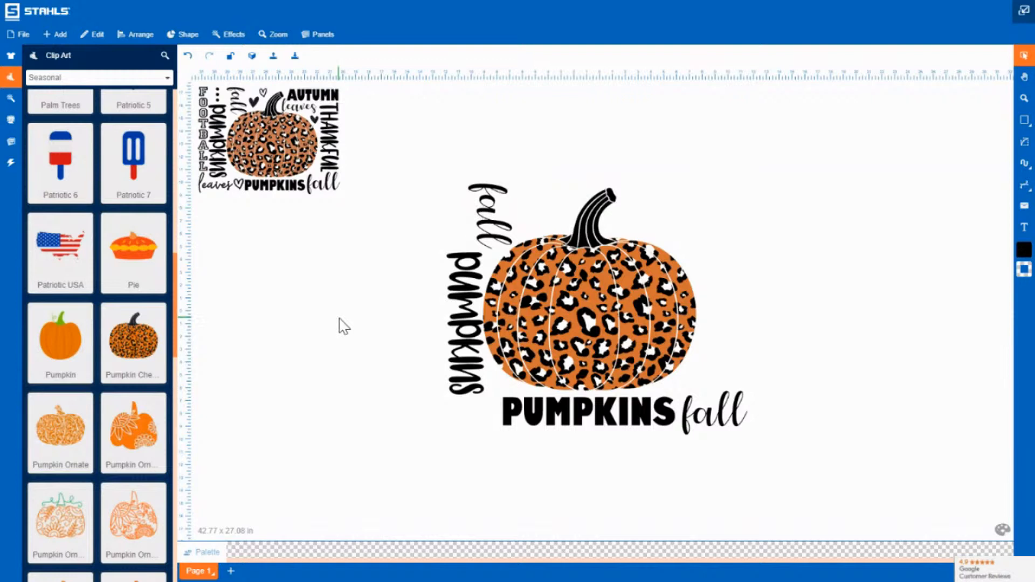
{"action": "left_click", "coordinate": [499, 205]}
{"action": "left_click", "coordinate": [415, 363]}
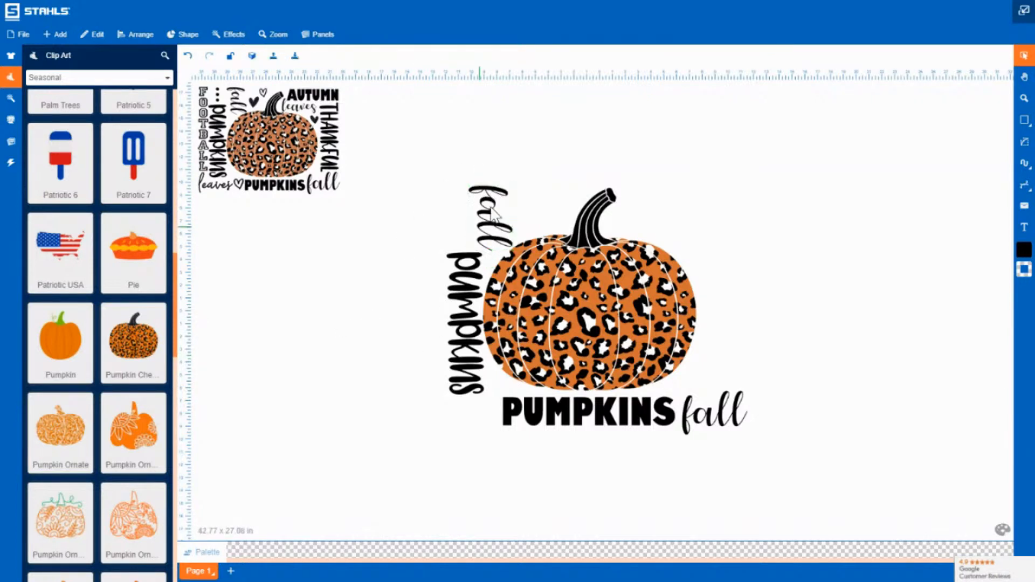
Step: Enlarge the horizontal "fall" text beside the bottom "PUMPKINS" word to about 5.49 x 4.16 in
{"action": "left_click", "coordinate": [720, 419]}
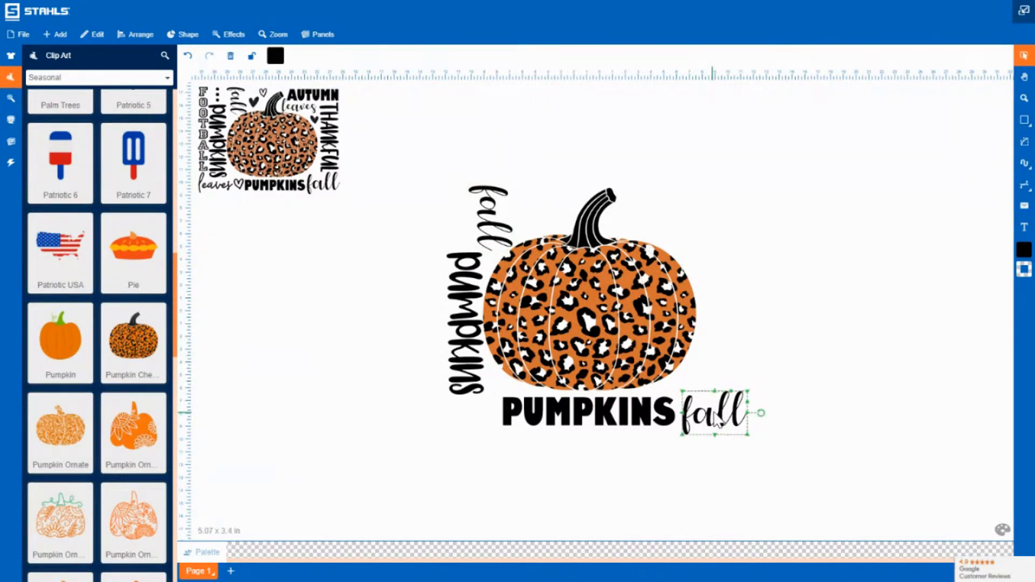
{"action": "left_click_drag", "start_coordinate": [716, 391], "coordinate": [730, 413]}
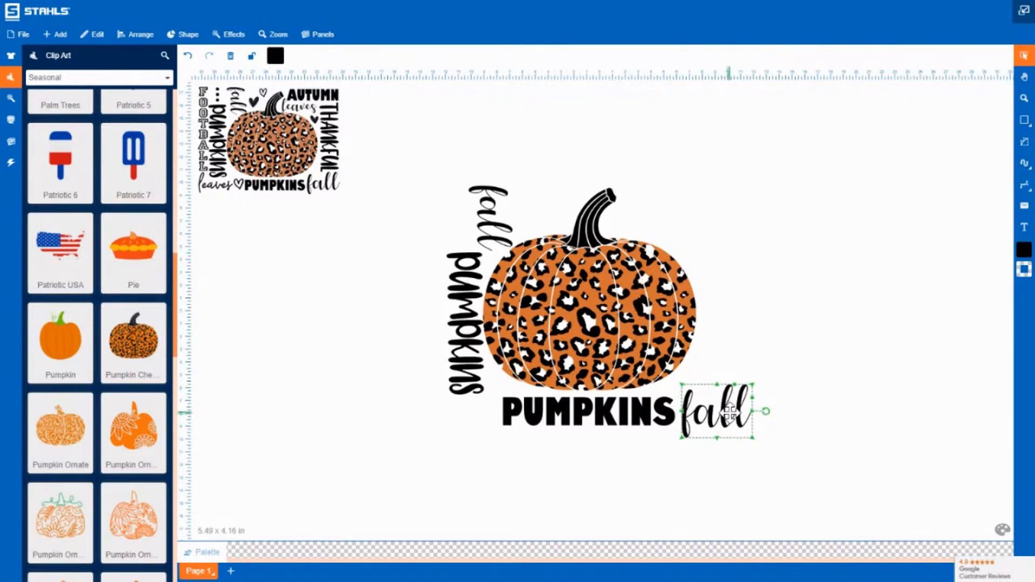
{"action": "left_click", "coordinate": [816, 392]}
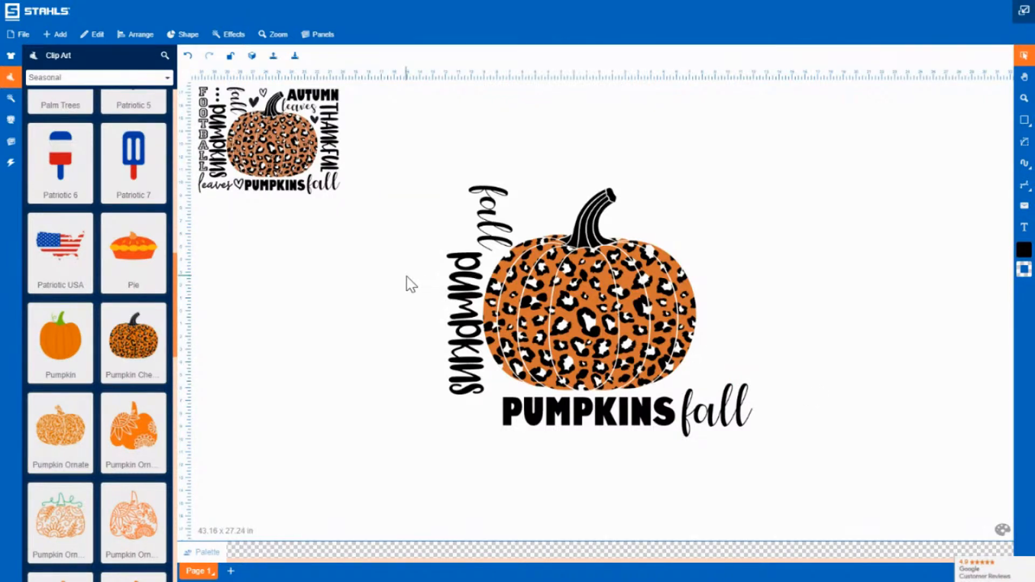
Step: Duplicate the horizontal "fall" text, place the copy right of the pumpkin's stem, and change its wording to "leaves"
{"action": "left_click", "coordinate": [738, 425]}
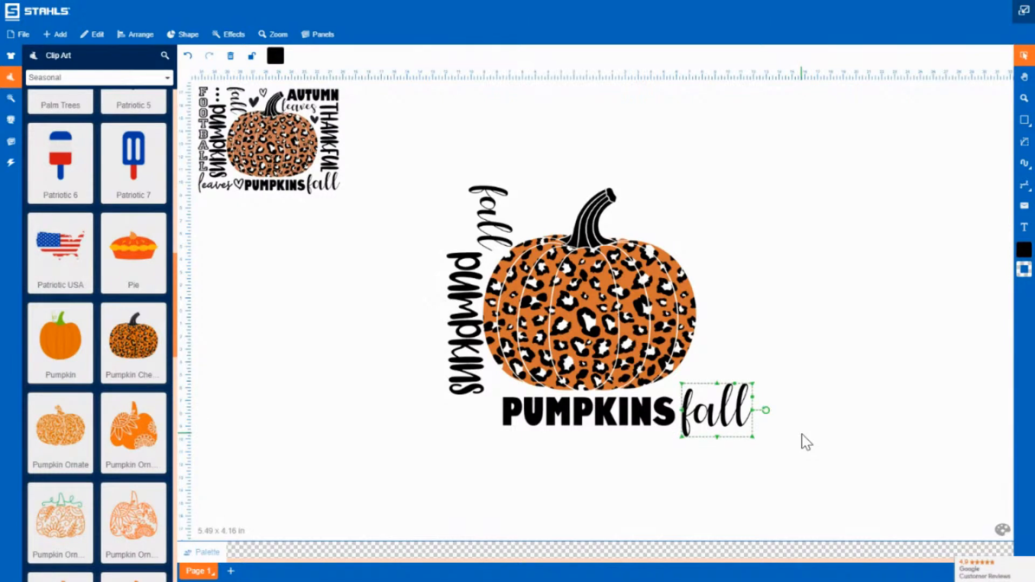
{"action": "key", "text": "ctrl+d"}
{"action": "left_click_drag", "start_coordinate": [716, 408], "coordinate": [668, 225]}
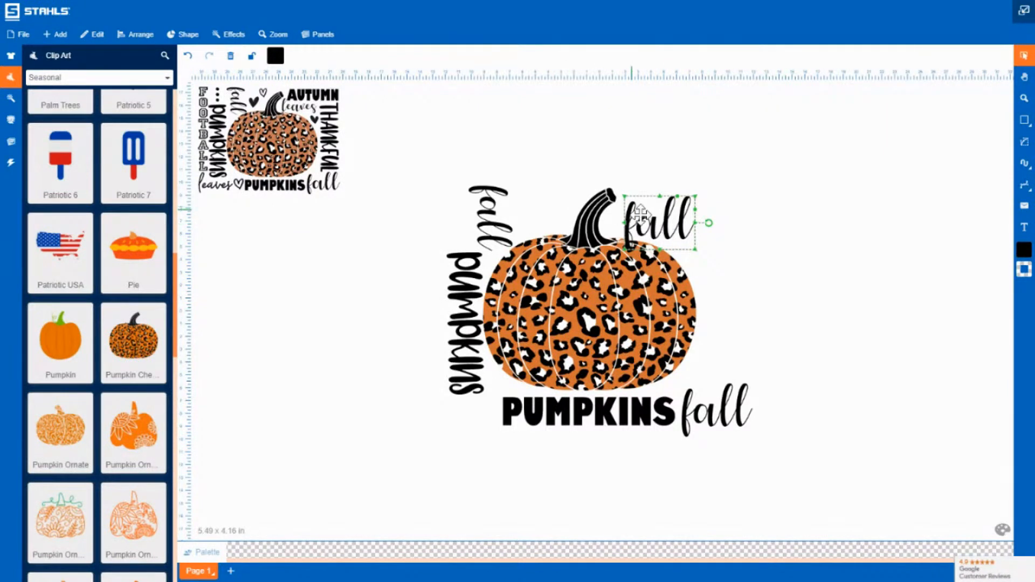
{"action": "double_click", "coordinate": [658, 222]}
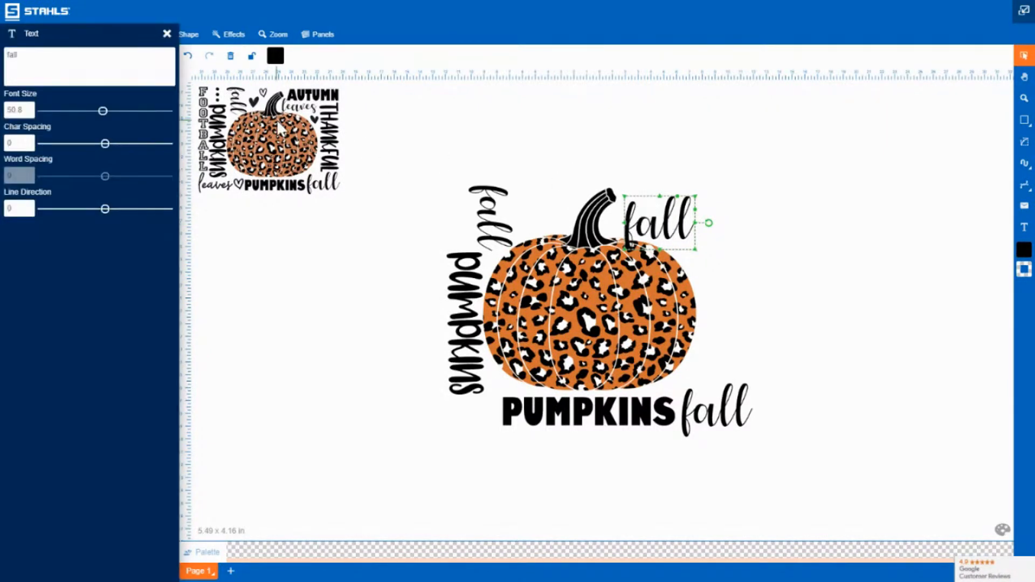
{"action": "type", "text": "leaves"}
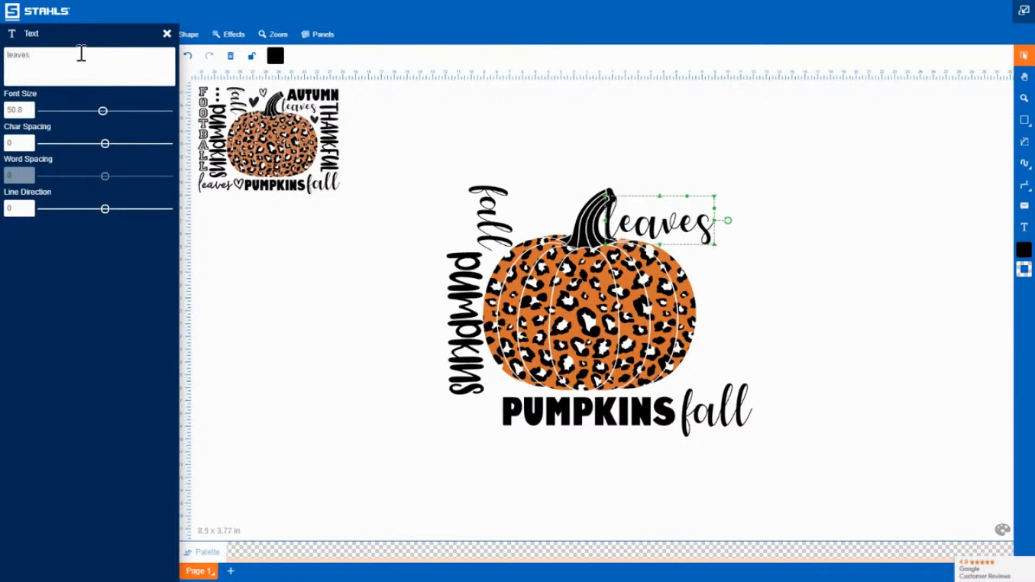
{"action": "left_click", "coordinate": [746, 222]}
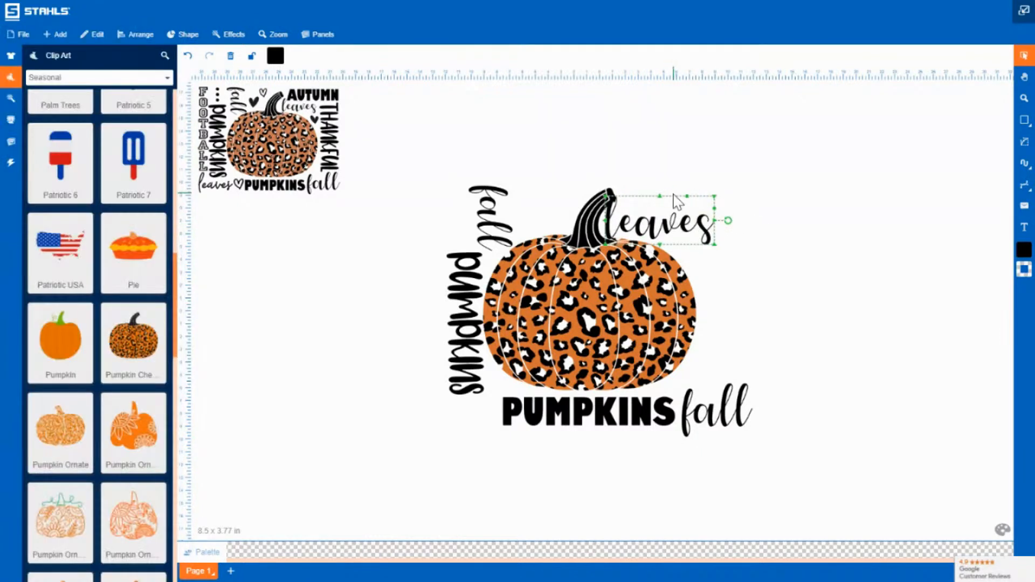
Step: Shrink the "leaves" text to about 7.79 x 2.93 in and fit it just right of the stem, above the pumpkin
{"action": "left_click_drag", "start_coordinate": [661, 197], "coordinate": [661, 207]}
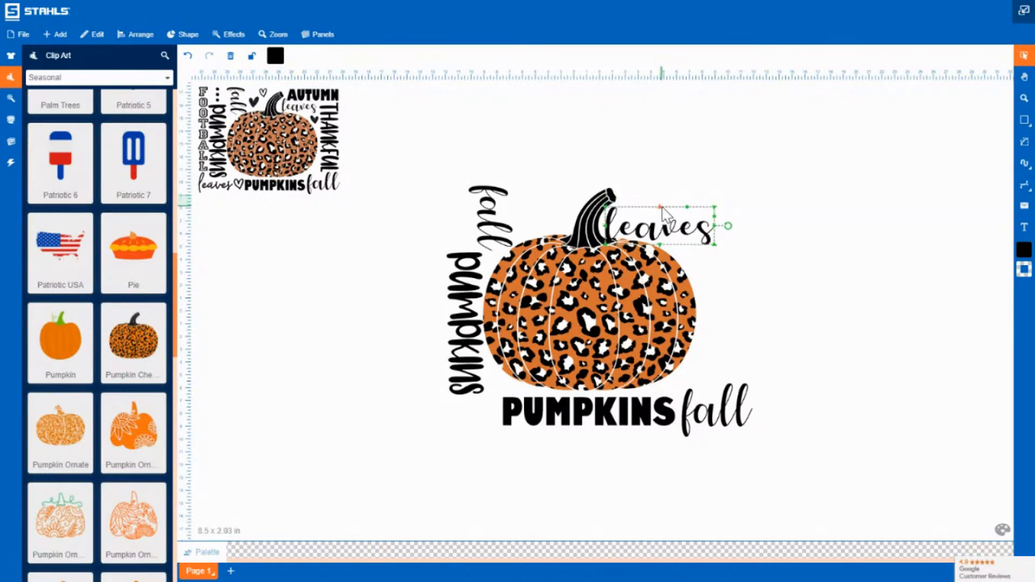
{"action": "left_click_drag", "start_coordinate": [609, 233], "coordinate": [657, 223]}
{"action": "left_click", "coordinate": [797, 254]}
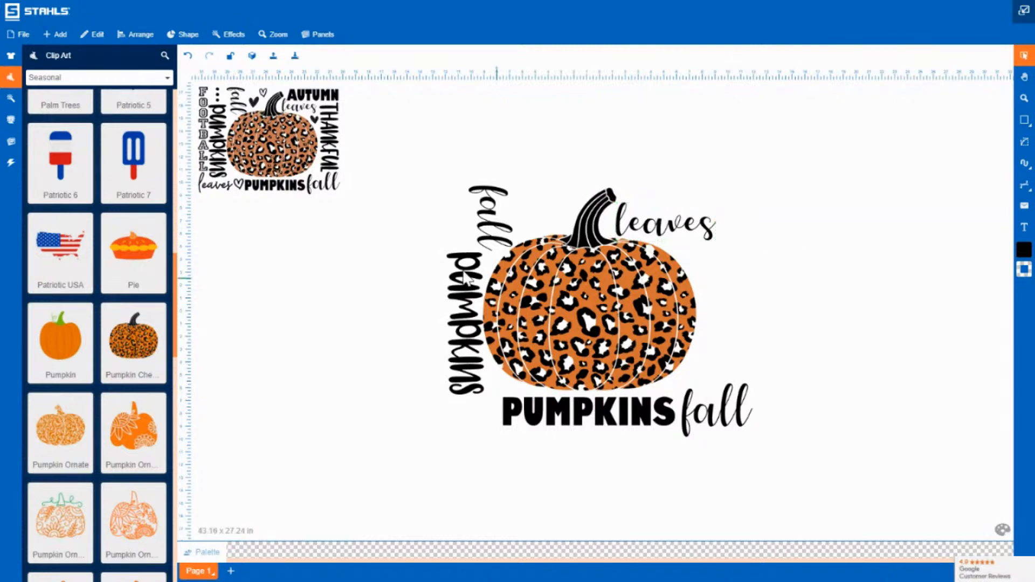
Step: Duplicate the "leaves" text, place the copy just left of the horizontal "PUMPKINS" word, and narrow it to about 6.01 x 2.93 in
{"action": "left_click", "coordinate": [690, 234]}
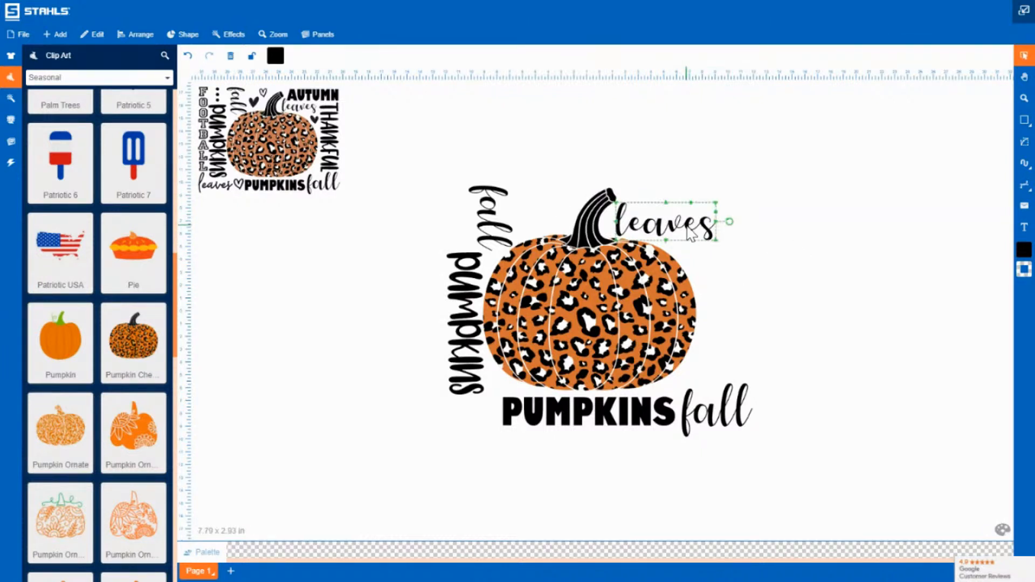
{"action": "key", "text": "ctrl+d"}
{"action": "left_click_drag", "start_coordinate": [691, 234], "coordinate": [473, 412]}
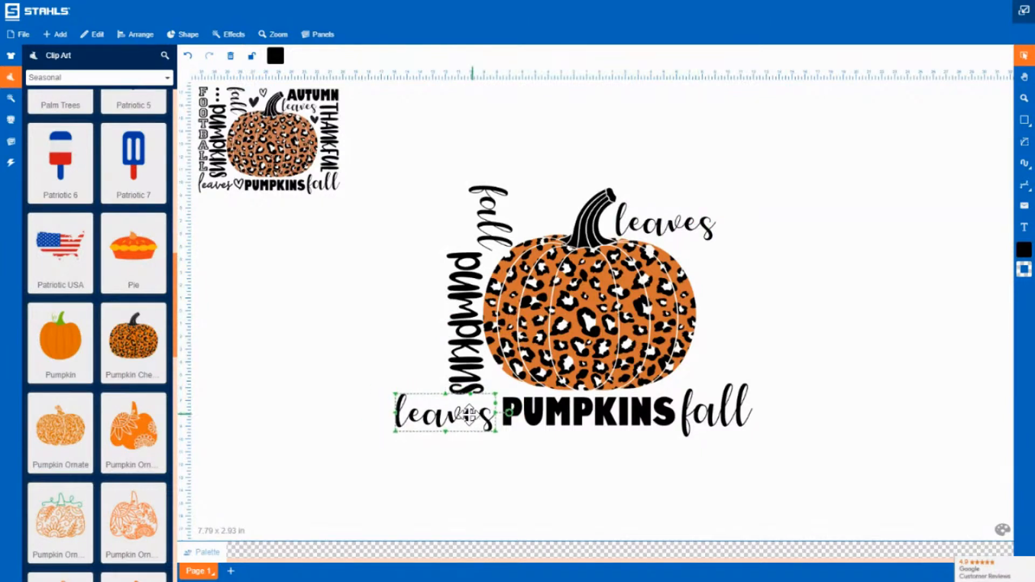
{"action": "left_click_drag", "start_coordinate": [395, 413], "coordinate": [419, 413]}
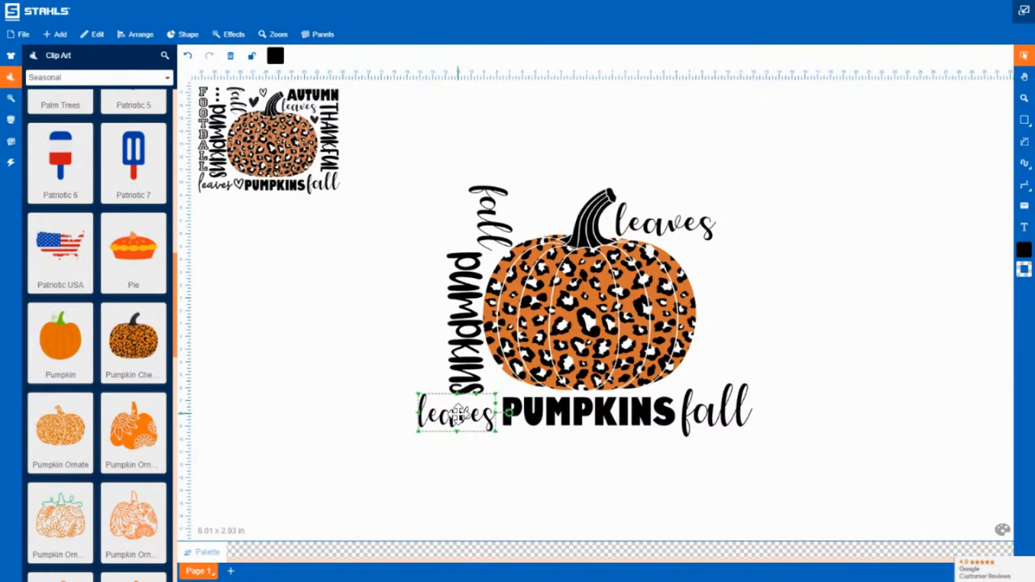
Step: Change the font of the lower "leaves" text to Ball-Pen-Regular and widen it to about 5.32 x 3.41 in
{"action": "left_click", "coordinate": [98, 34]}
{"action": "left_click", "coordinate": [132, 69]}
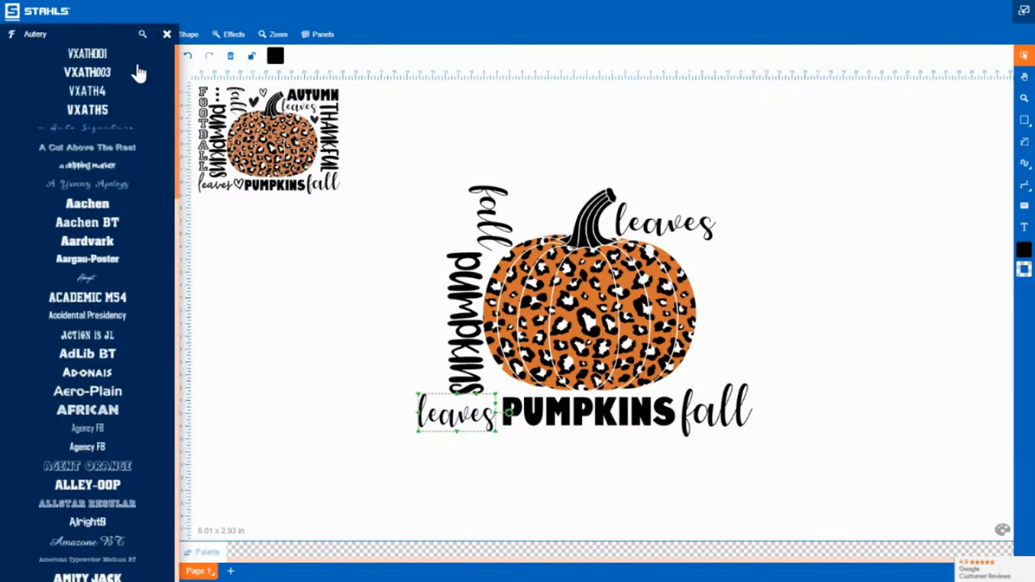
{"action": "left_click", "coordinate": [89, 280]}
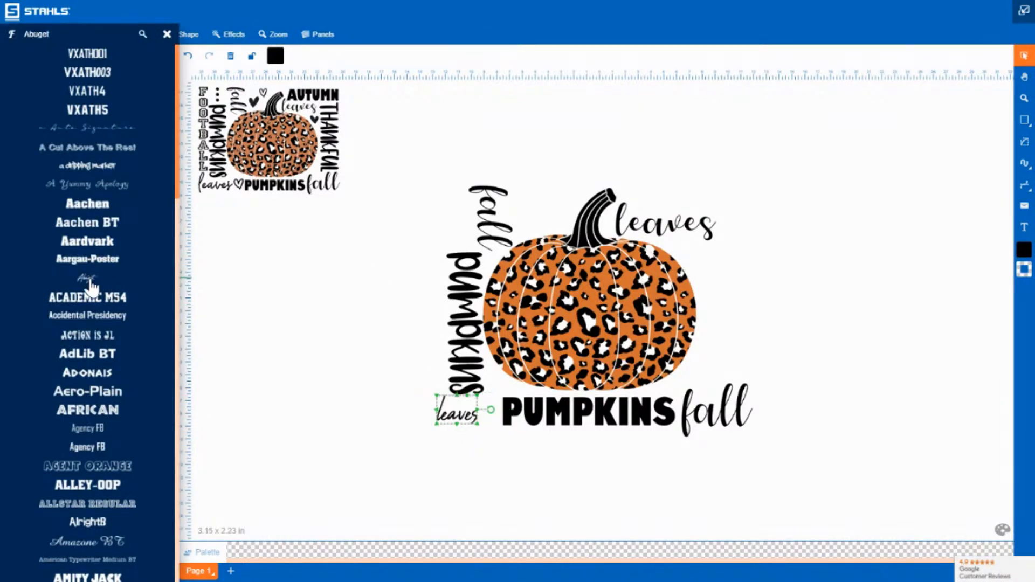
{"action": "scroll", "coordinate": [89, 399], "scroll_direction": "down", "scroll_amount": 8}
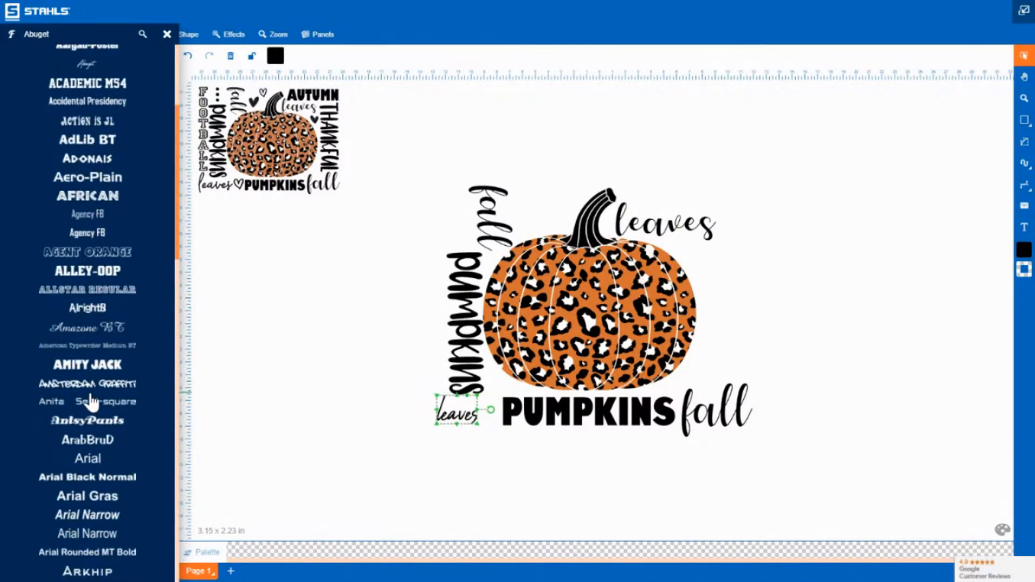
{"action": "scroll", "coordinate": [92, 402], "scroll_direction": "down", "scroll_amount": 3}
{"action": "scroll", "coordinate": [91, 399], "scroll_direction": "down", "scroll_amount": 2}
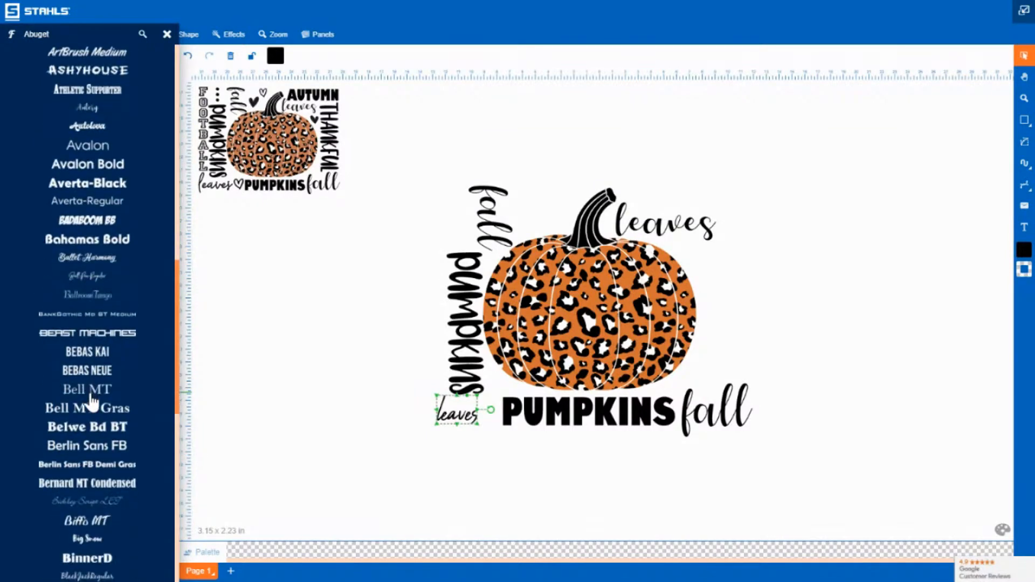
{"action": "left_click", "coordinate": [90, 277]}
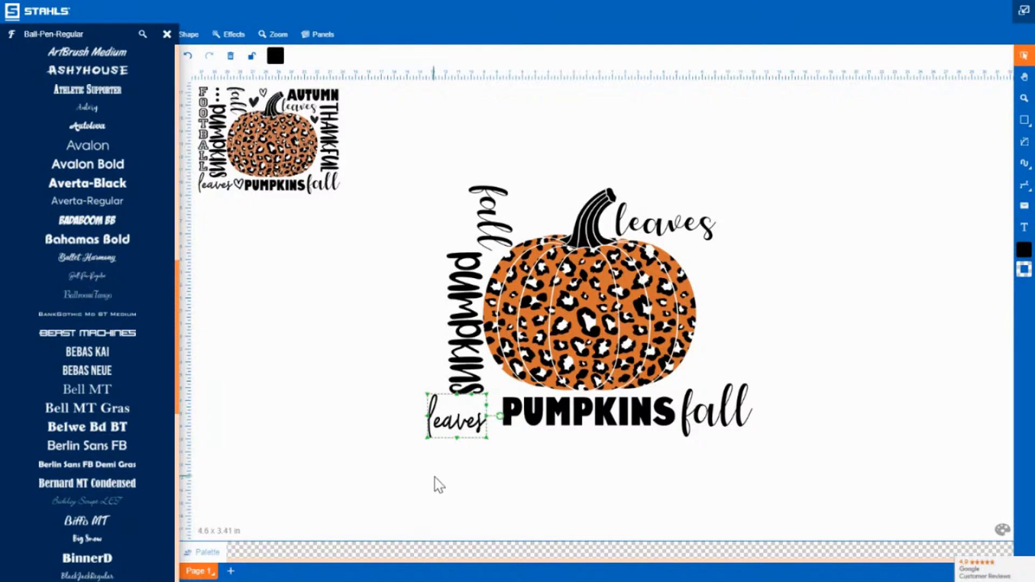
{"action": "left_click", "coordinate": [456, 467]}
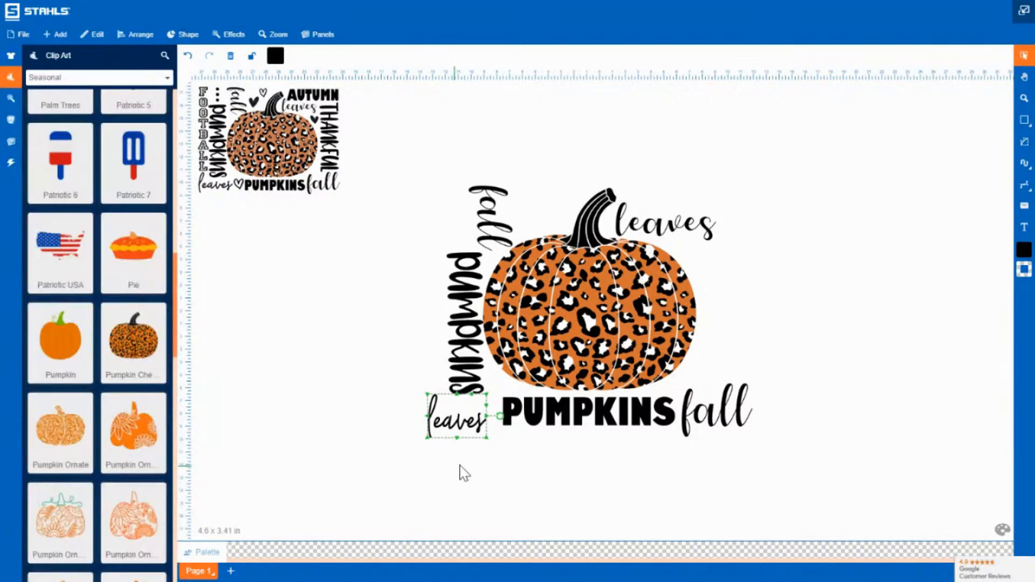
{"action": "left_click_drag", "start_coordinate": [487, 426], "coordinate": [462, 415]}
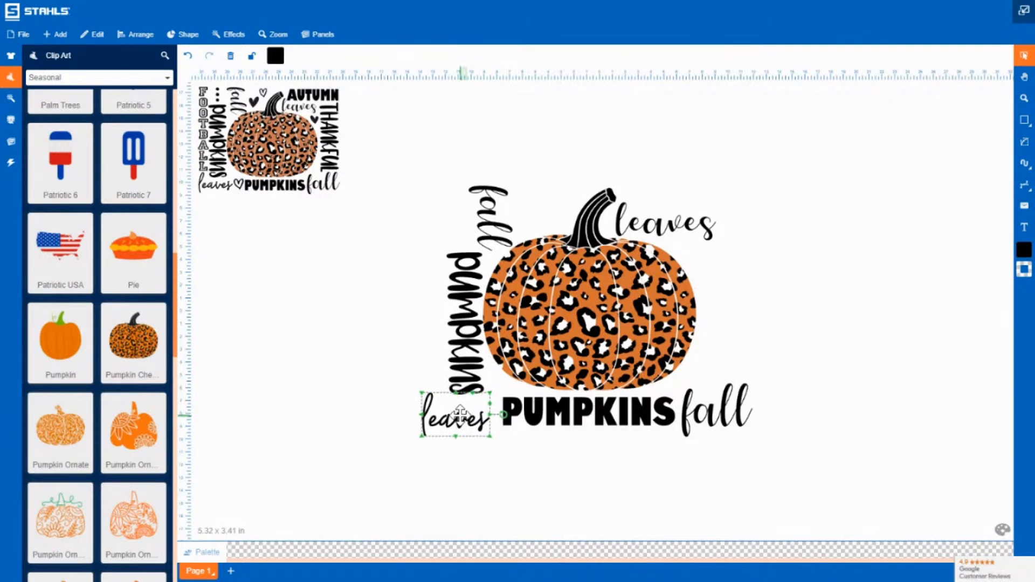
{"action": "left_click", "coordinate": [587, 468]}
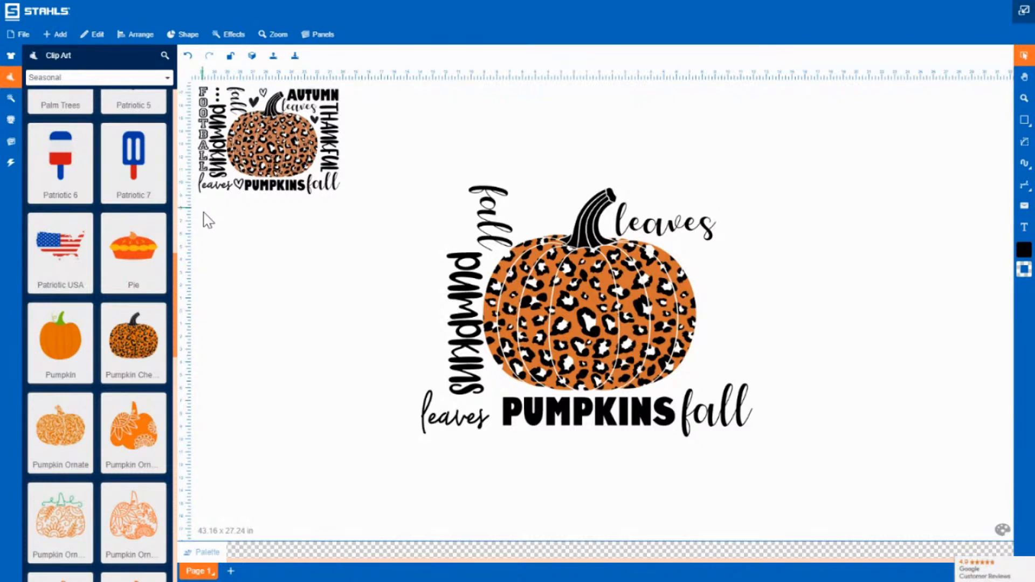
Step: Add a new text object reading "football" and move it to the empty area left of the pumpkin design
{"action": "left_click", "coordinate": [61, 37]}
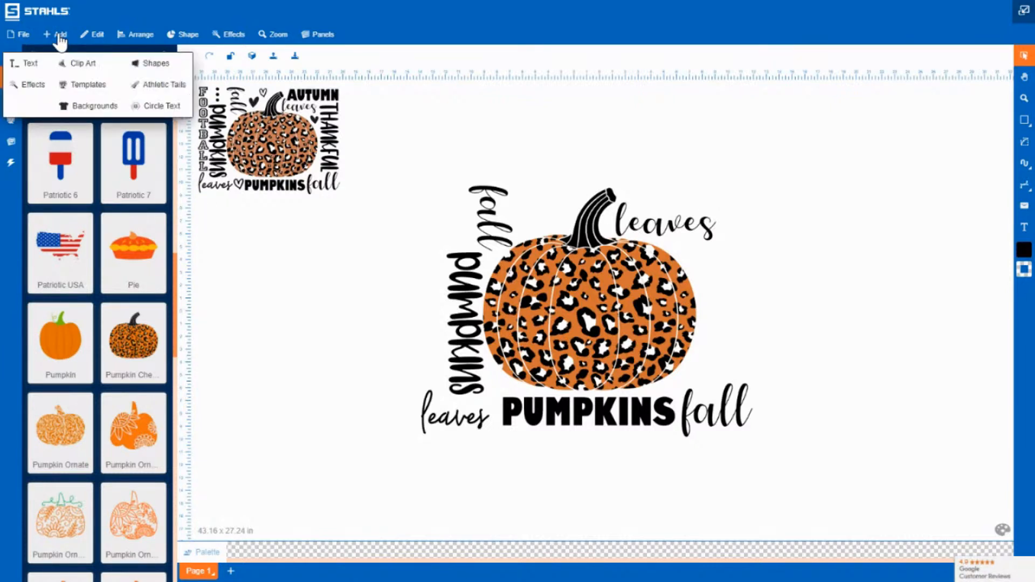
{"action": "left_click", "coordinate": [31, 65]}
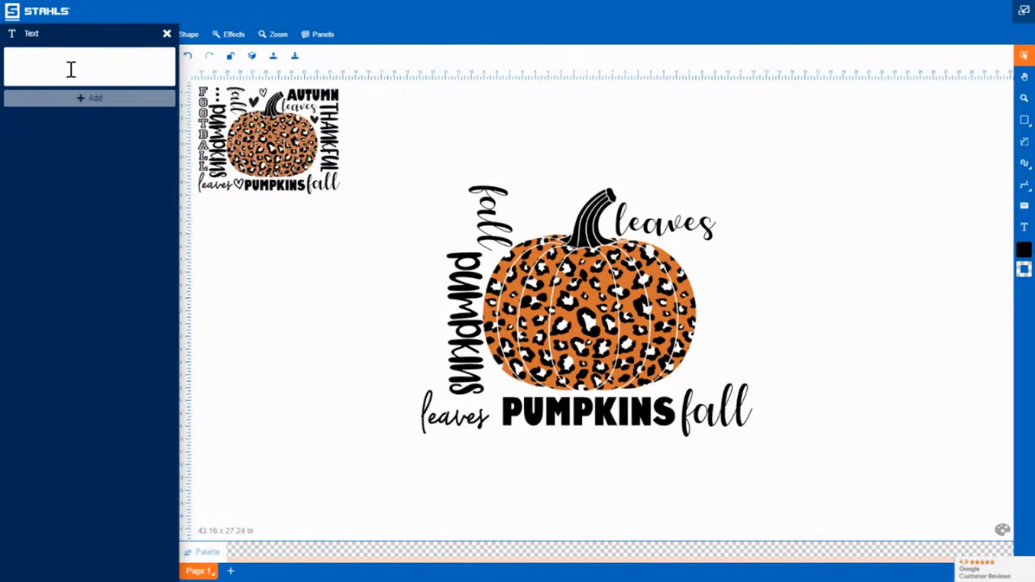
{"action": "type", "text": "football"}
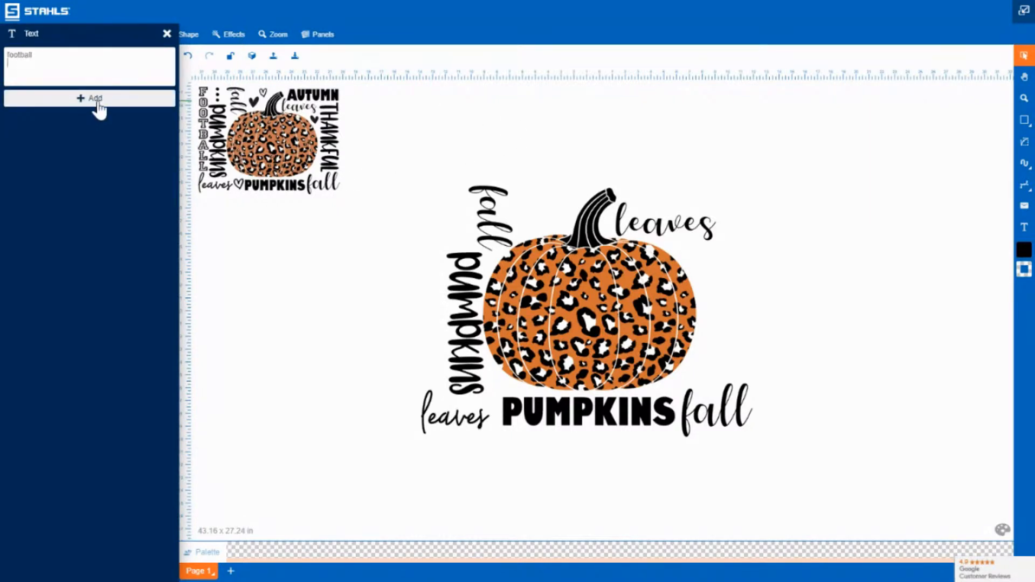
{"action": "left_click", "coordinate": [97, 100]}
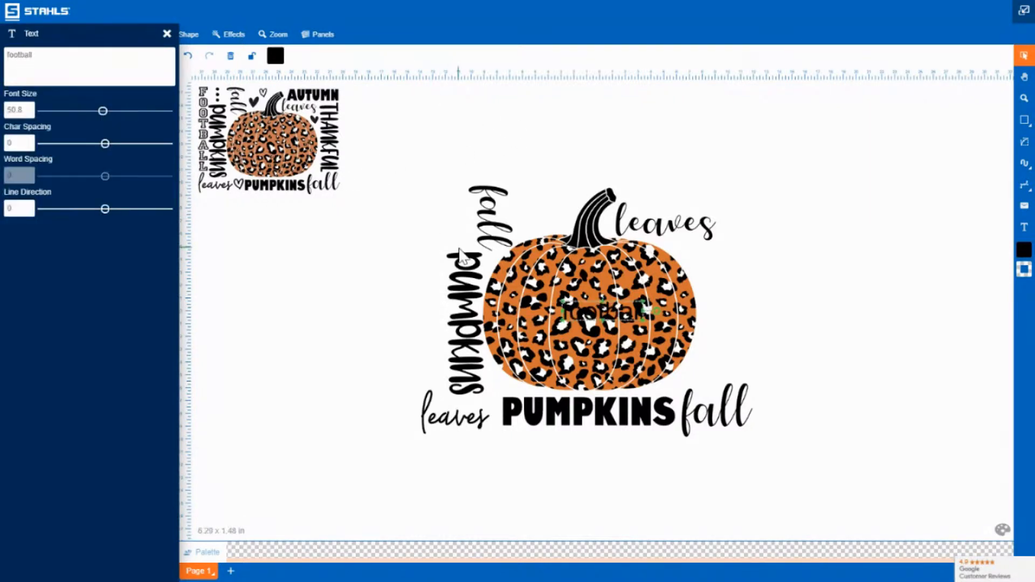
{"action": "left_click_drag", "start_coordinate": [607, 319], "coordinate": [308, 286]}
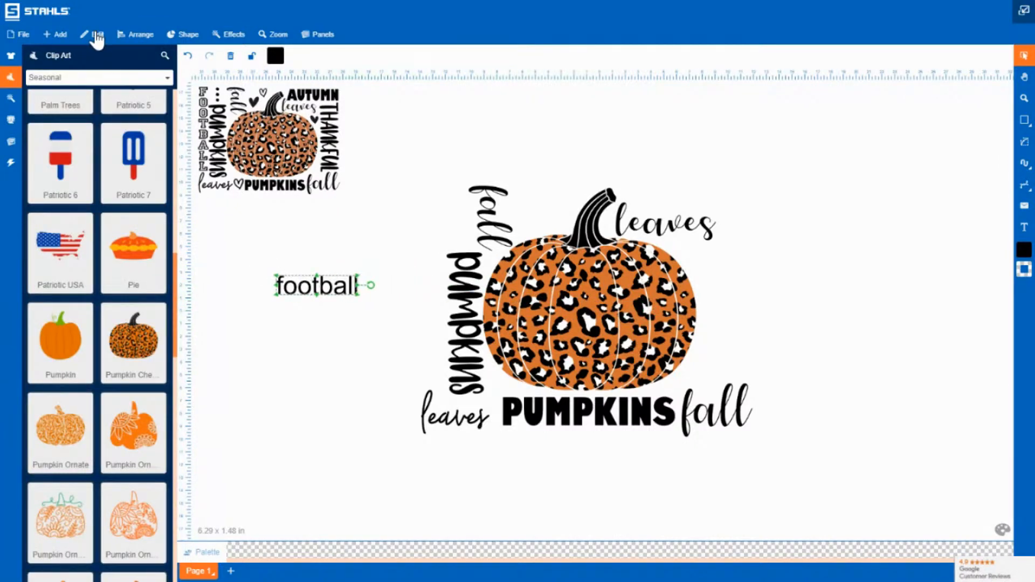
Step: Look through the font list for an outlined block font for the "football" text that matches the sample design
{"action": "left_click", "coordinate": [97, 35]}
{"action": "left_click", "coordinate": [131, 66]}
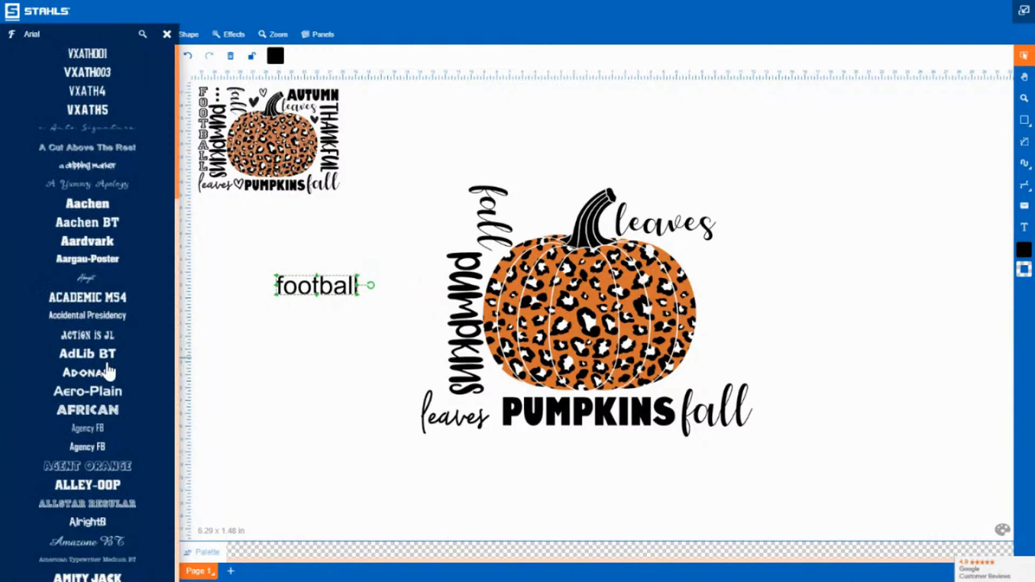
{"action": "scroll", "coordinate": [108, 371], "scroll_direction": "down", "scroll_amount": 7}
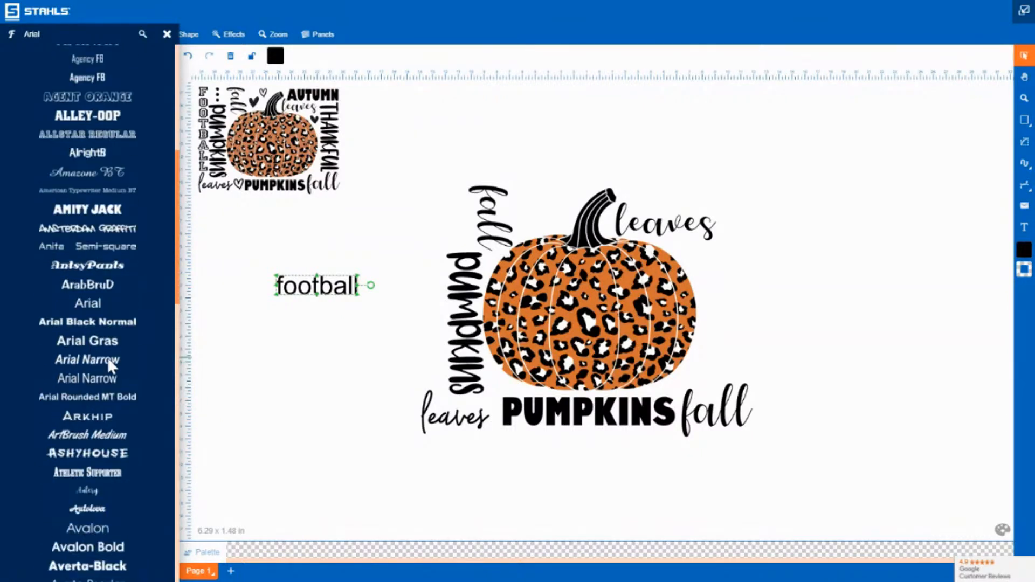
{"action": "scroll", "coordinate": [108, 362], "scroll_direction": "down", "scroll_amount": 5}
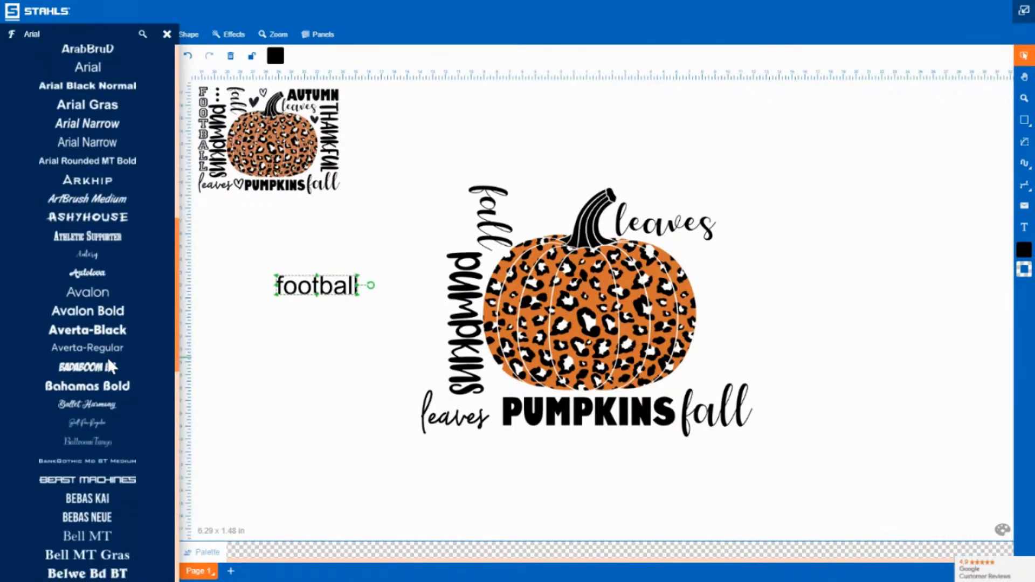
{"action": "scroll", "coordinate": [108, 357], "scroll_direction": "down", "scroll_amount": 7}
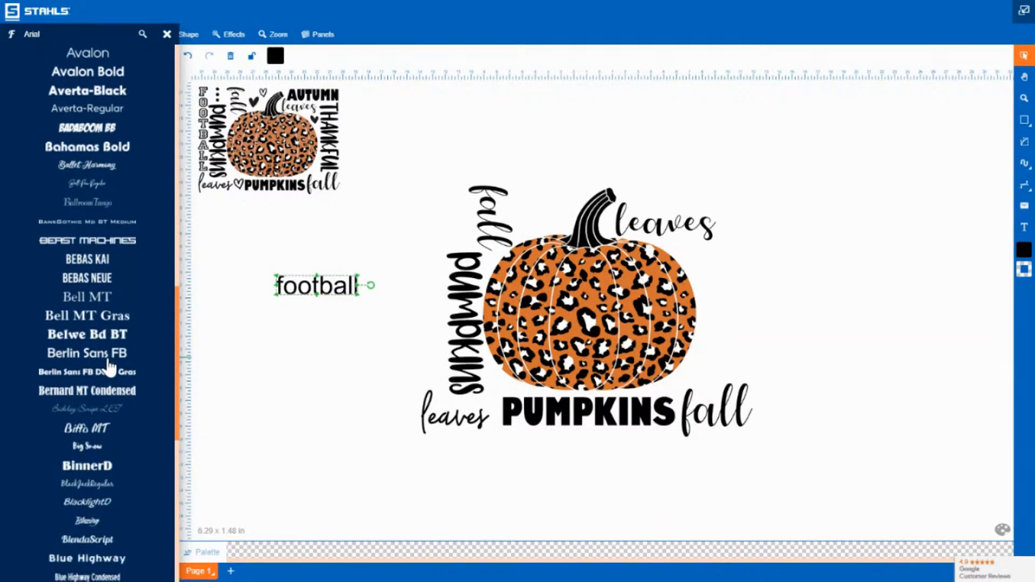
{"action": "scroll", "coordinate": [109, 368], "scroll_direction": "down", "scroll_amount": 6}
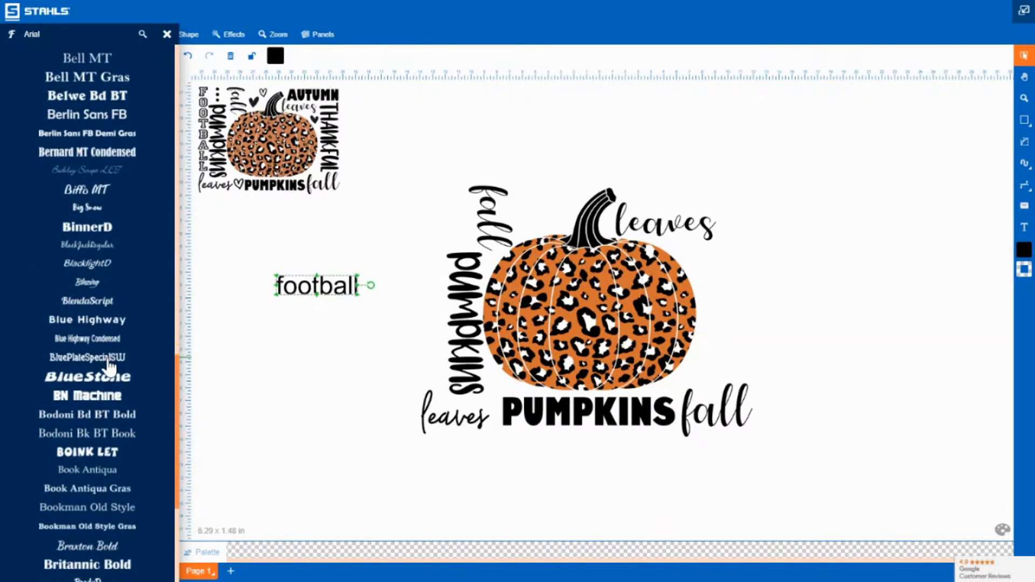
{"action": "scroll", "coordinate": [109, 367], "scroll_direction": "down", "scroll_amount": 7}
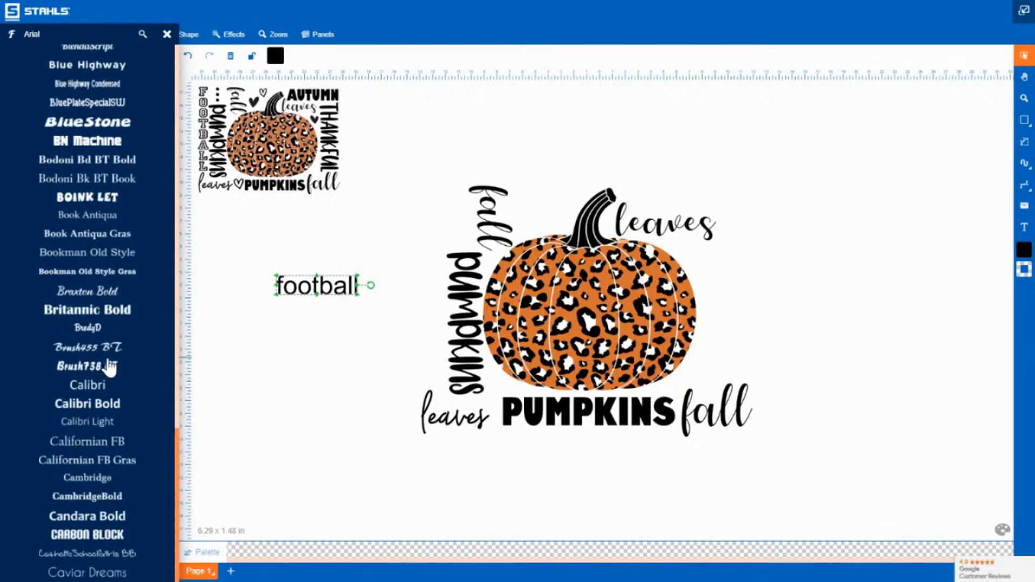
{"action": "scroll", "coordinate": [110, 368], "scroll_direction": "up", "scroll_amount": 10}
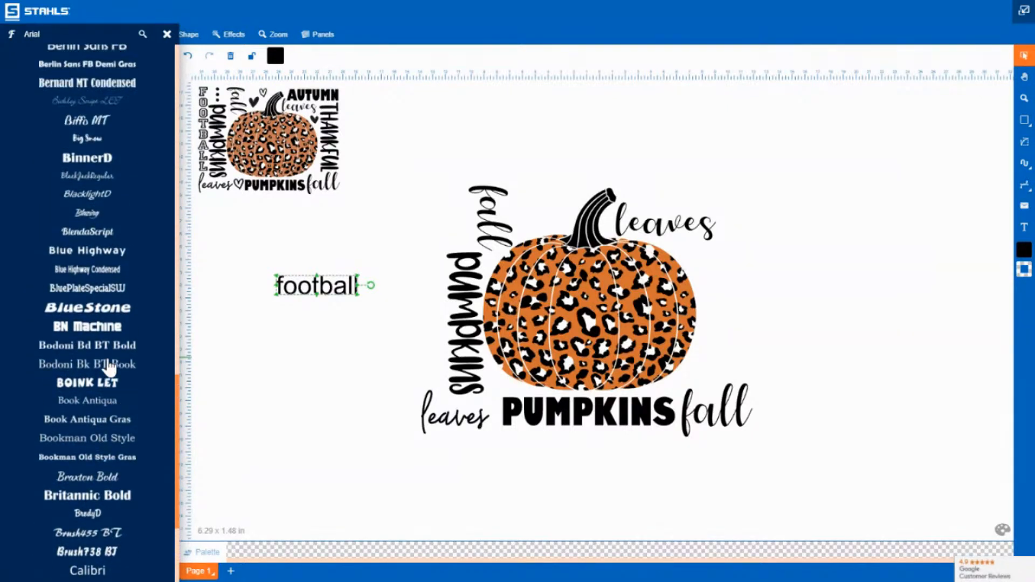
{"action": "scroll", "coordinate": [110, 368], "scroll_direction": "up", "scroll_amount": 7}
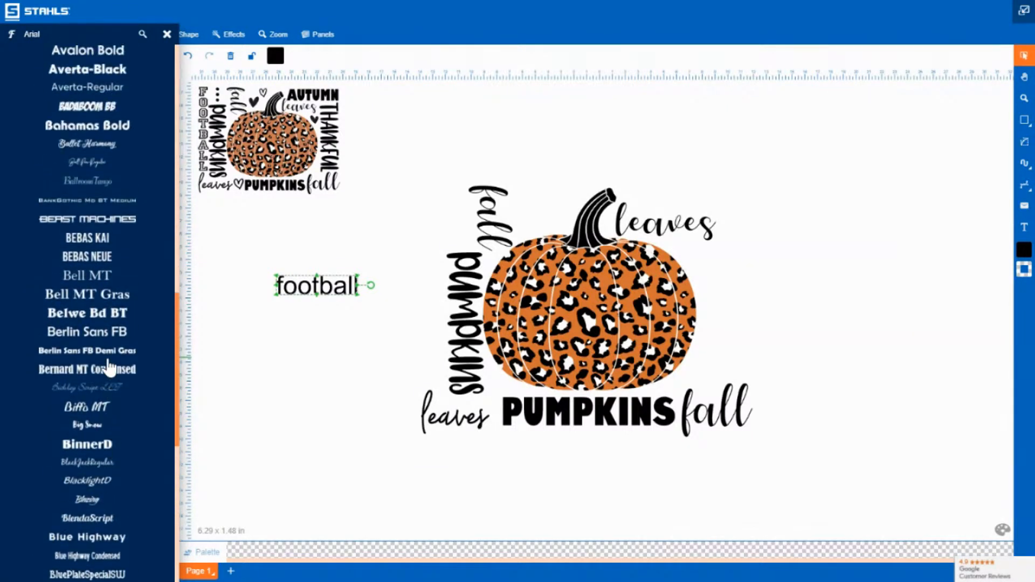
{"action": "scroll", "coordinate": [110, 367], "scroll_direction": "up", "scroll_amount": 6}
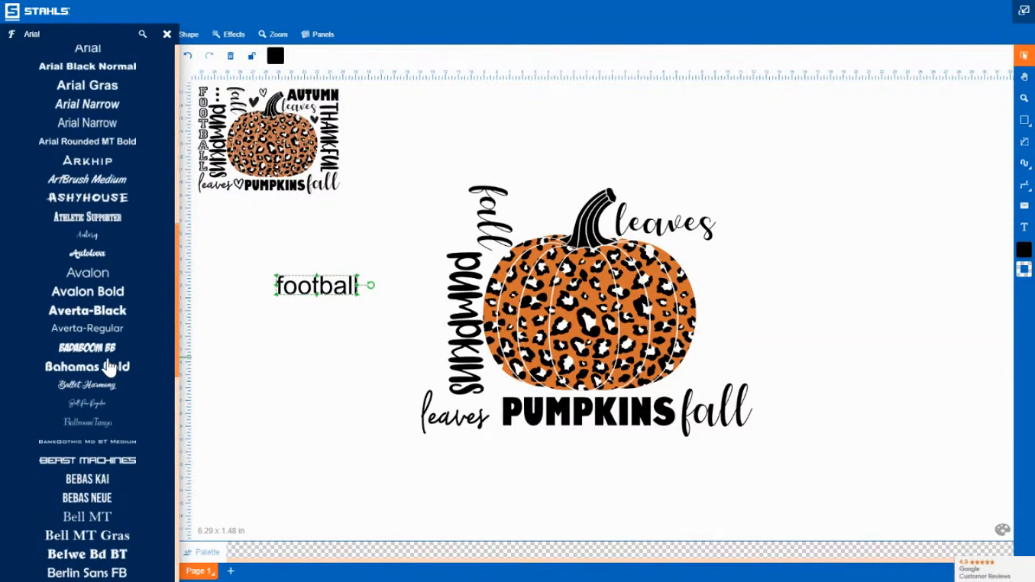
{"action": "scroll", "coordinate": [109, 368], "scroll_direction": "up", "scroll_amount": 7}
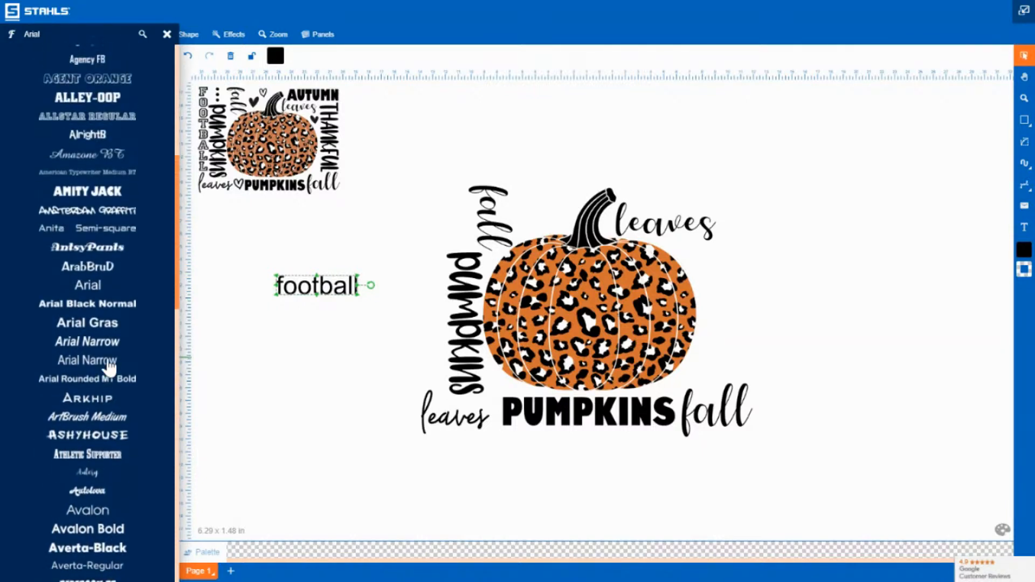
{"action": "scroll", "coordinate": [109, 367], "scroll_direction": "up", "scroll_amount": 5}
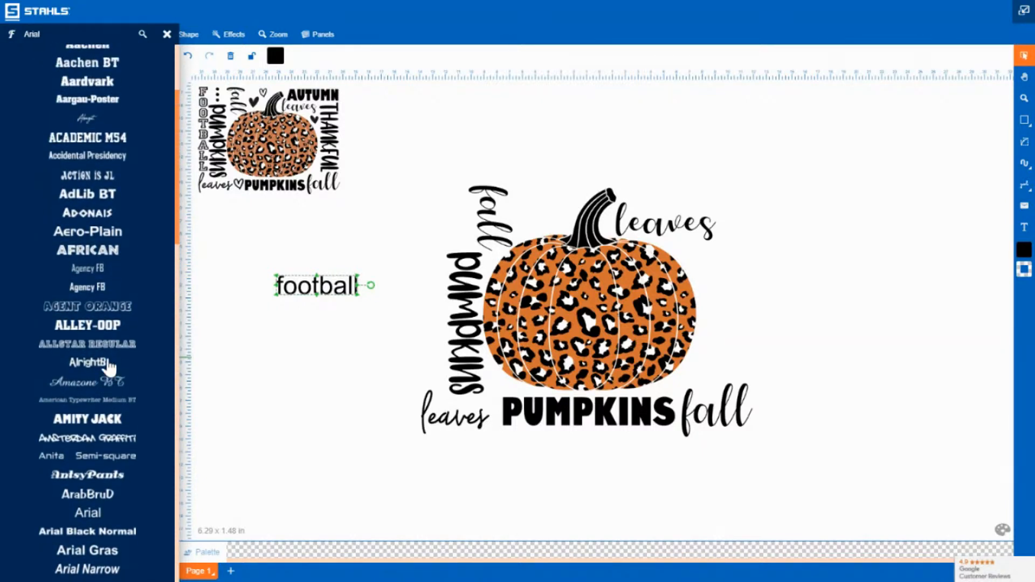
{"action": "scroll", "coordinate": [109, 368], "scroll_direction": "up", "scroll_amount": 2}
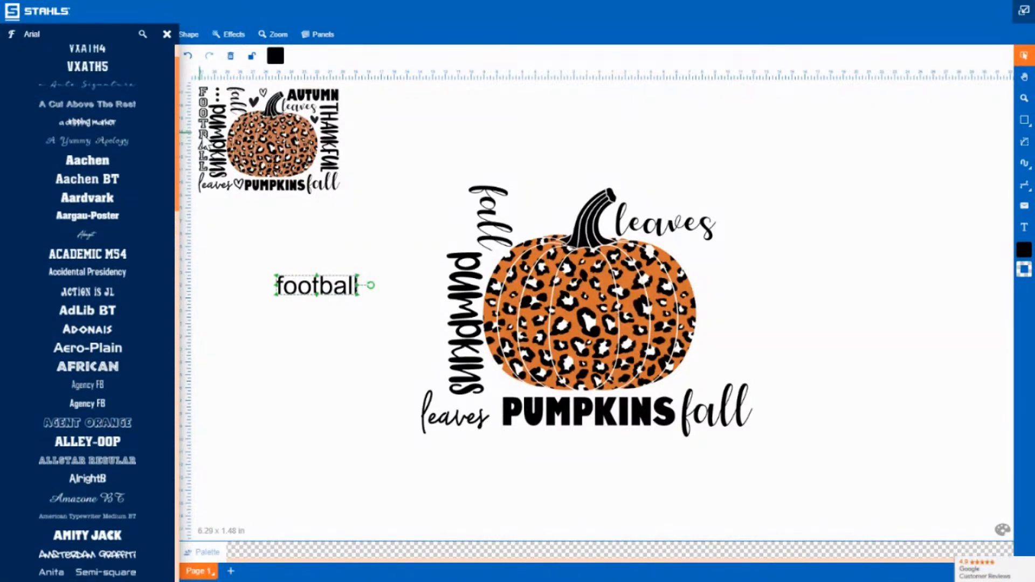
Step: Check which font the vertical "FOOTBALL" word in the small sample design uses
{"action": "left_click", "coordinate": [203, 145]}
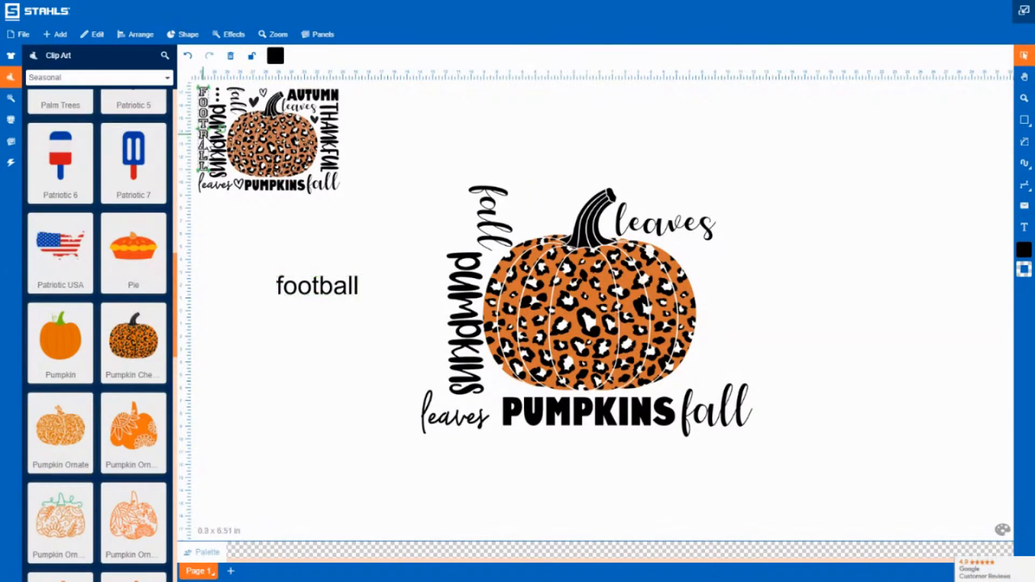
{"action": "left_click", "coordinate": [105, 35]}
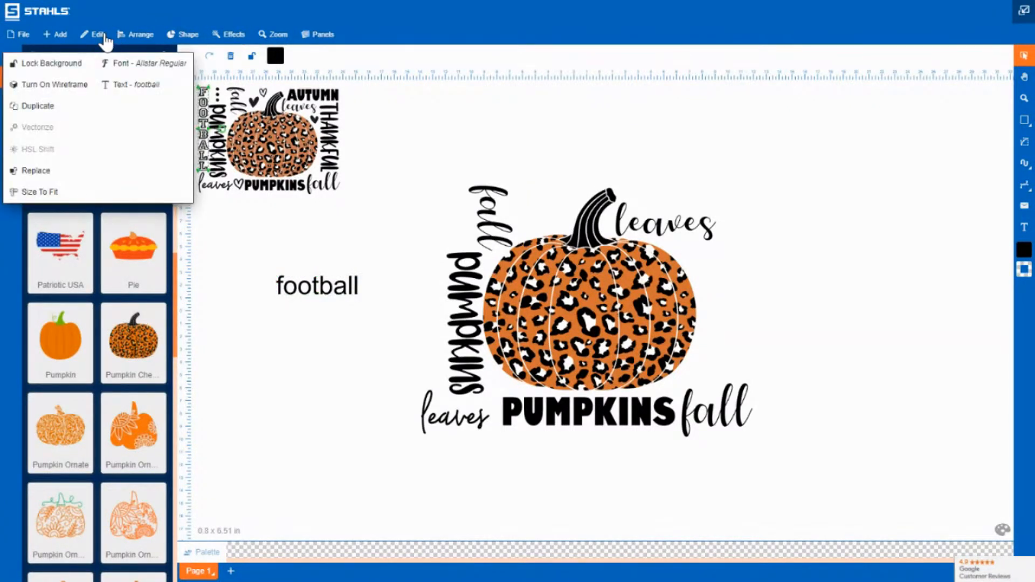
{"action": "left_click", "coordinate": [237, 226]}
Step: Change the font of the new "football" text left of the pumpkin design to Allstar Regular
{"action": "left_click", "coordinate": [315, 290]}
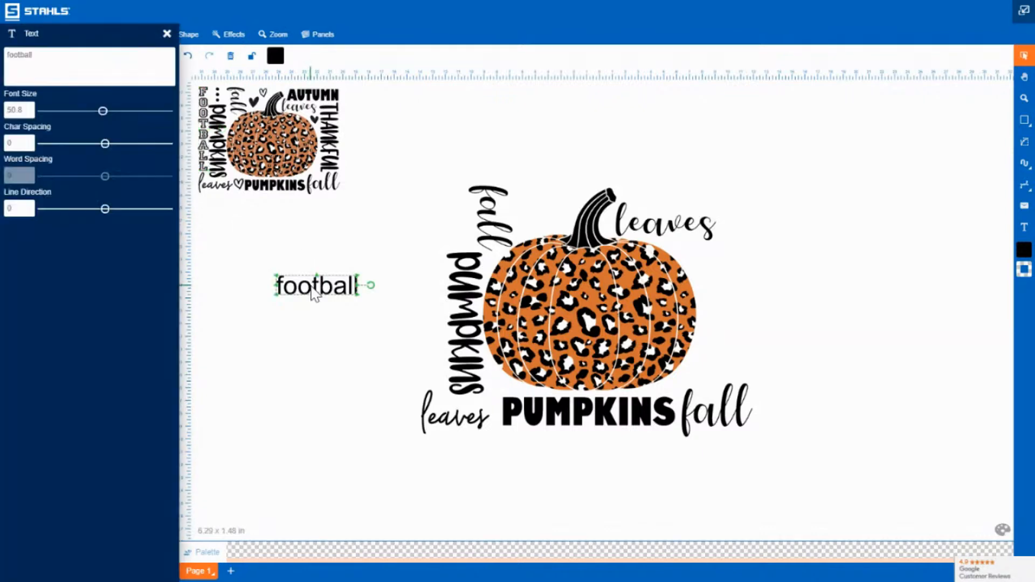
{"action": "left_click", "coordinate": [167, 35]}
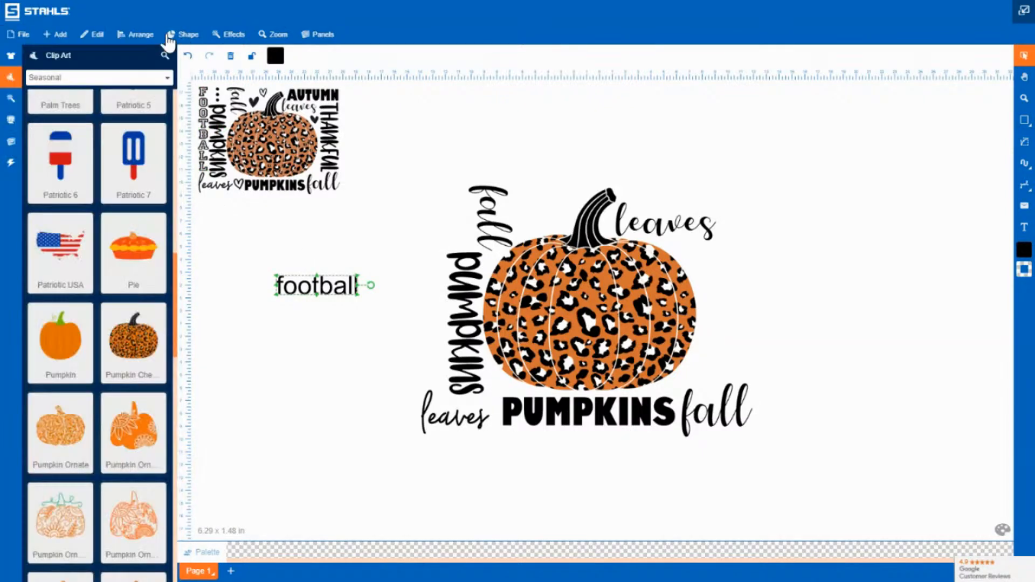
{"action": "left_click", "coordinate": [96, 34]}
{"action": "left_click", "coordinate": [132, 70]}
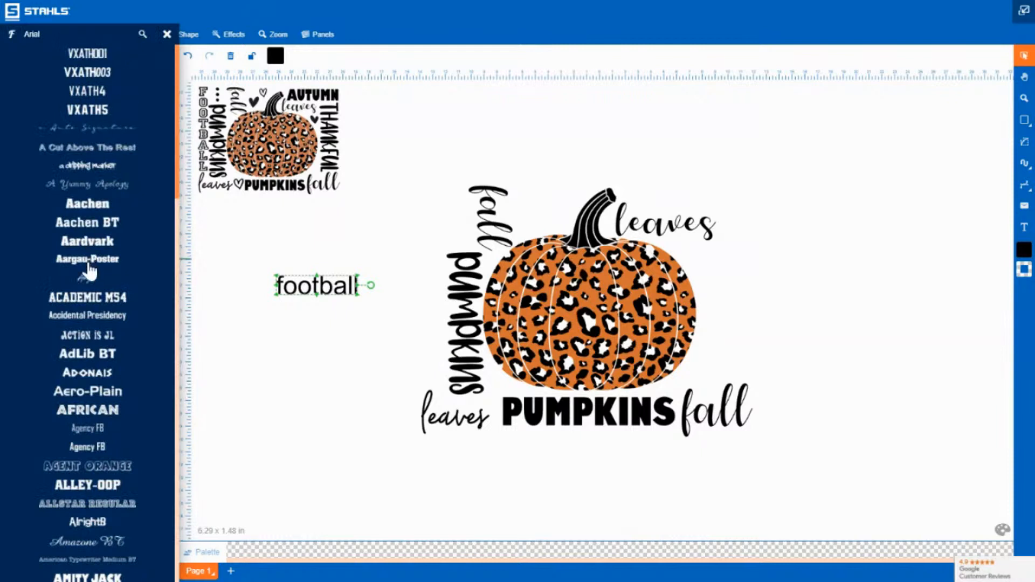
{"action": "scroll", "coordinate": [76, 342], "scroll_direction": "down", "scroll_amount": 3}
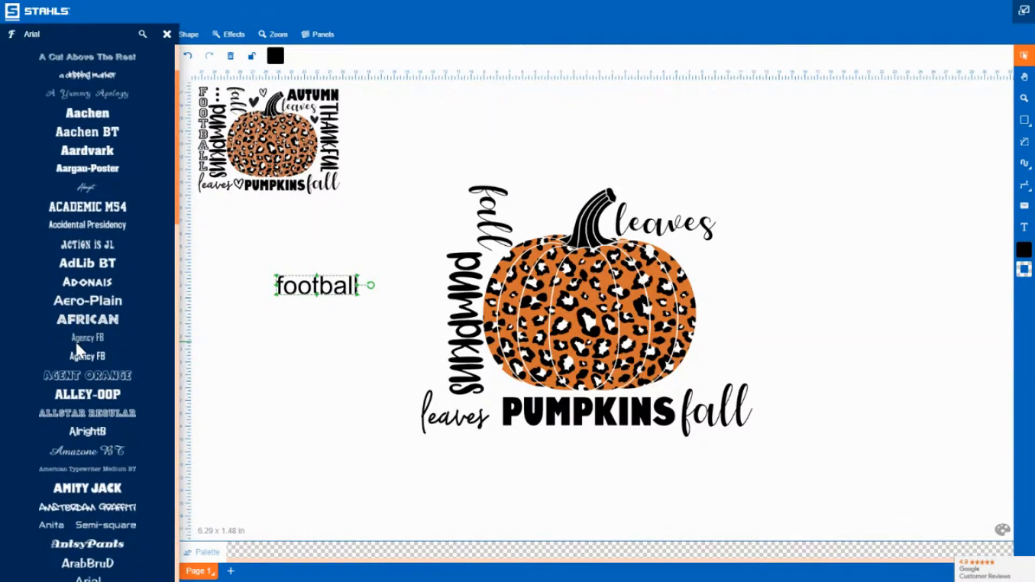
{"action": "left_click", "coordinate": [105, 419]}
{"action": "left_click", "coordinate": [321, 360]}
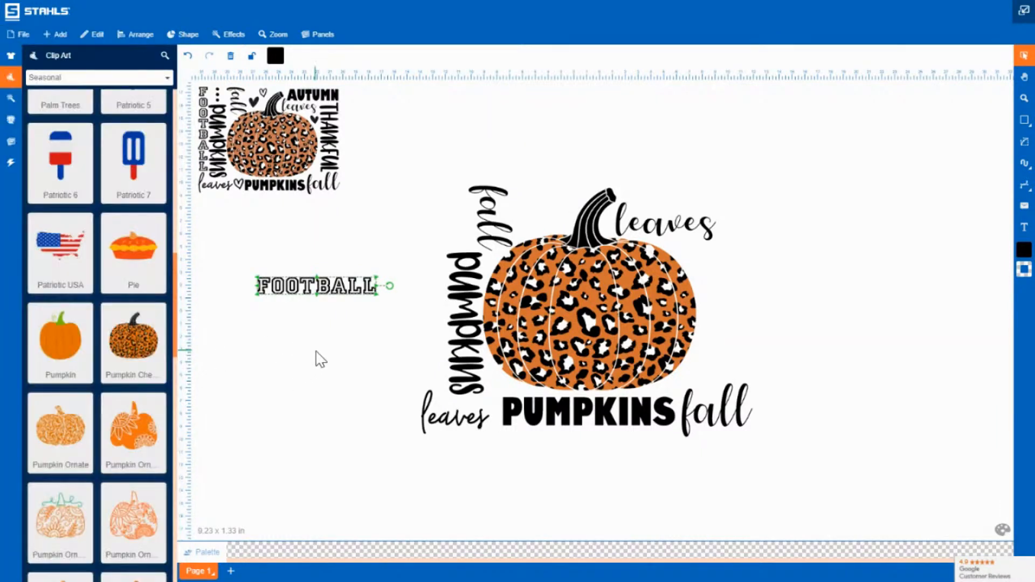
{"action": "left_click", "coordinate": [324, 317]}
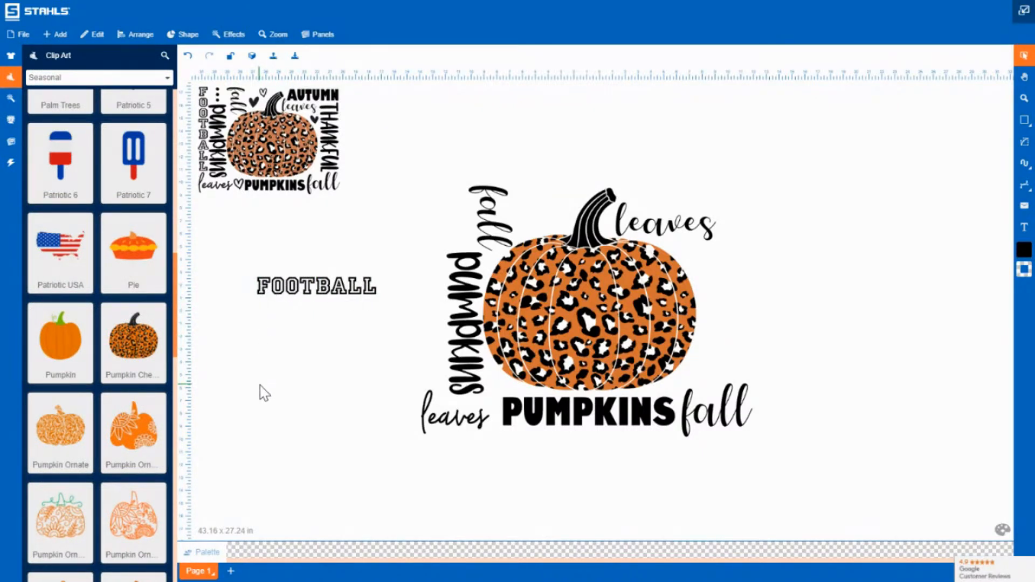
Step: Stack the new "football" text vertically with a line direction of -90 and set its character spacing to 0.08
{"action": "left_click", "coordinate": [303, 294]}
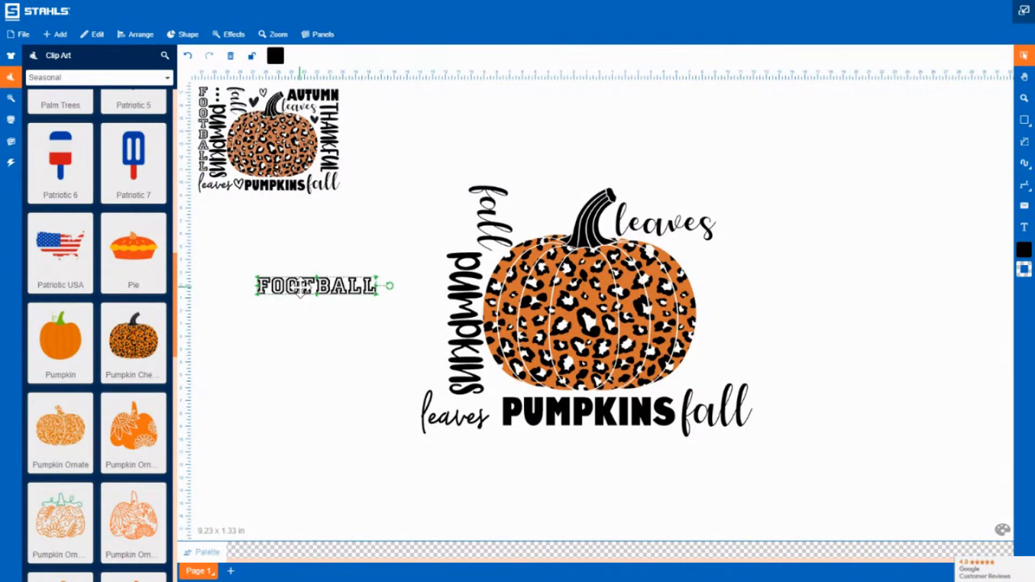
{"action": "double_click", "coordinate": [301, 289]}
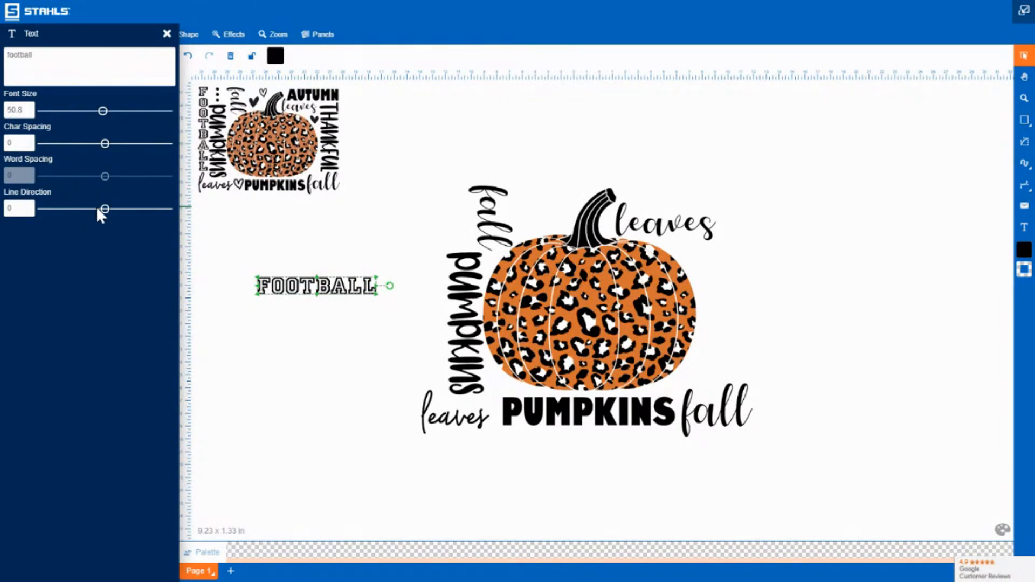
{"action": "left_click_drag", "start_coordinate": [105, 210], "coordinate": [73, 209]}
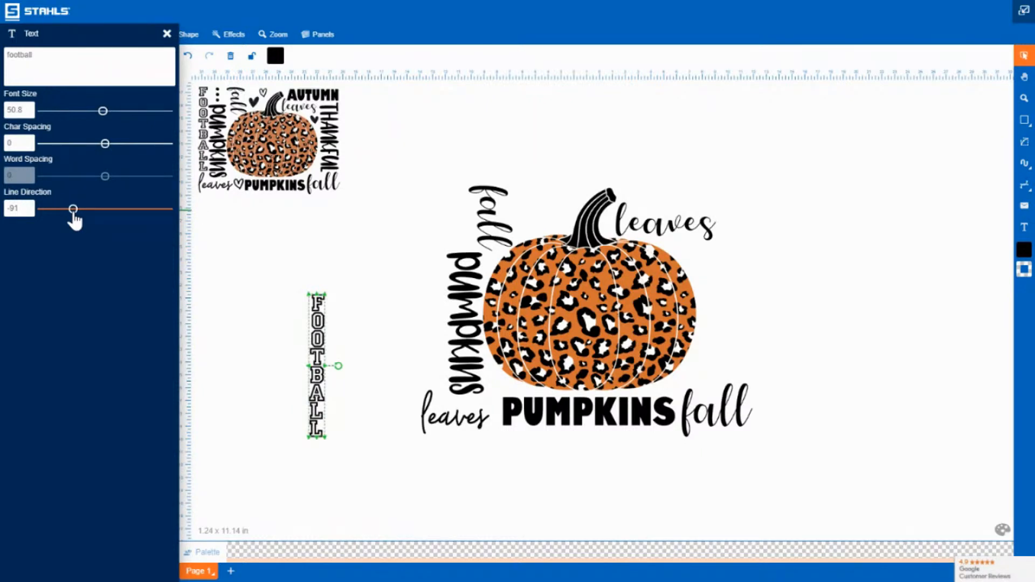
{"action": "left_click_drag", "start_coordinate": [73, 214], "coordinate": [74, 214]}
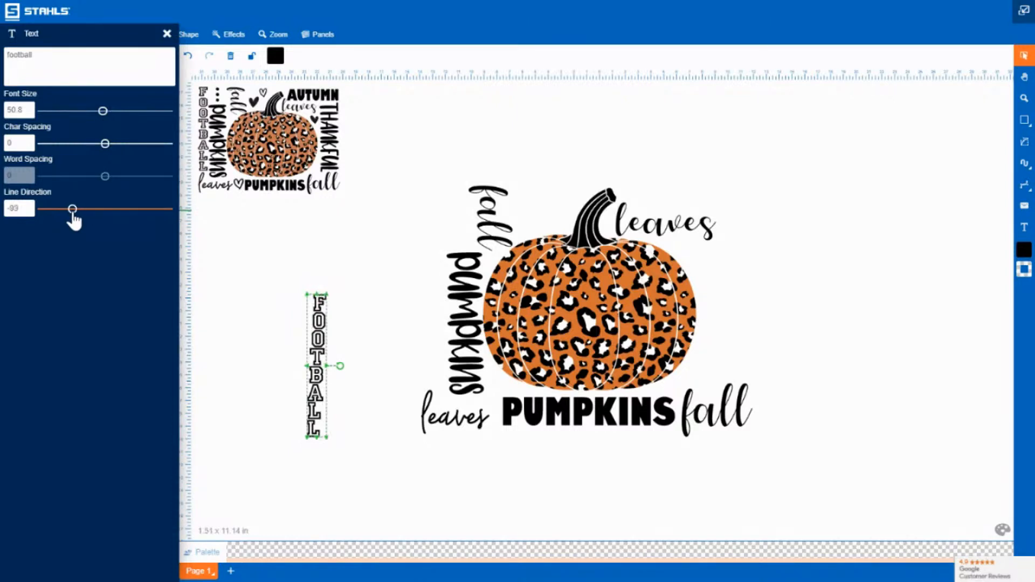
{"action": "left_click", "coordinate": [21, 208]}
{"action": "key", "text": "BackSpace"}
{"action": "key", "text": "BackSpace"}
{"action": "type", "text": "90"}
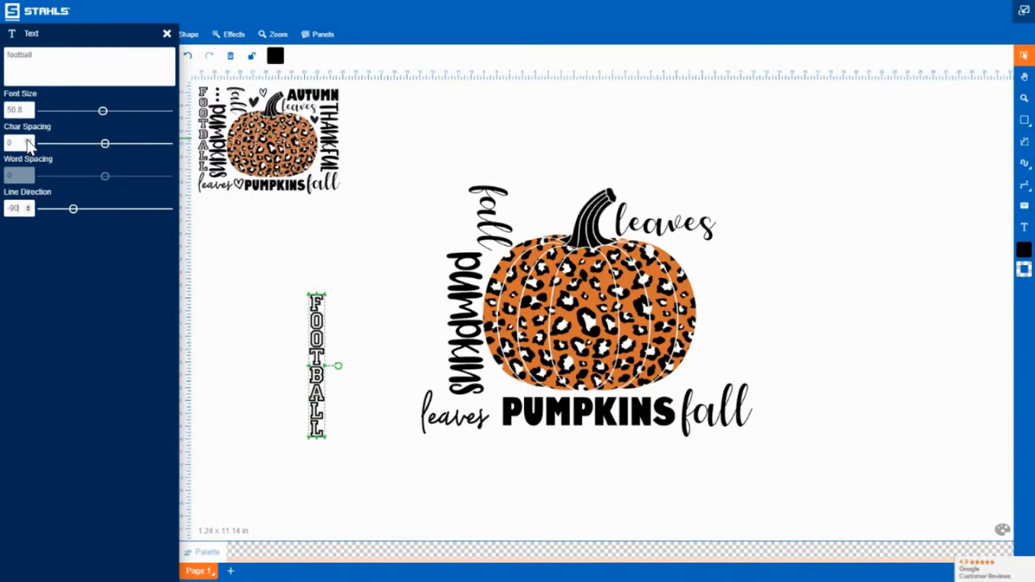
{"action": "left_click_drag", "start_coordinate": [28, 141], "coordinate": [28, 141]}
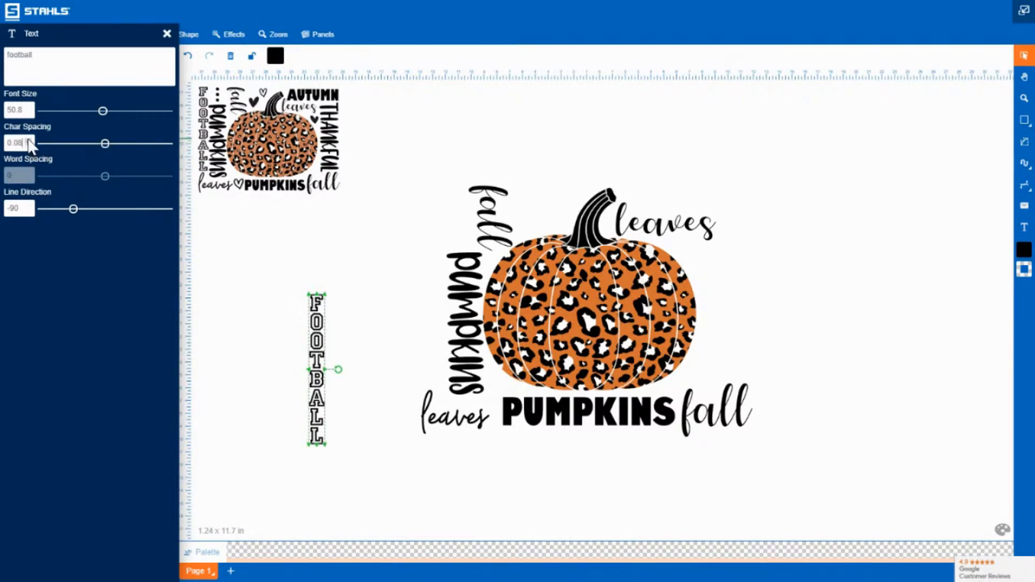
{"action": "left_click", "coordinate": [281, 348]}
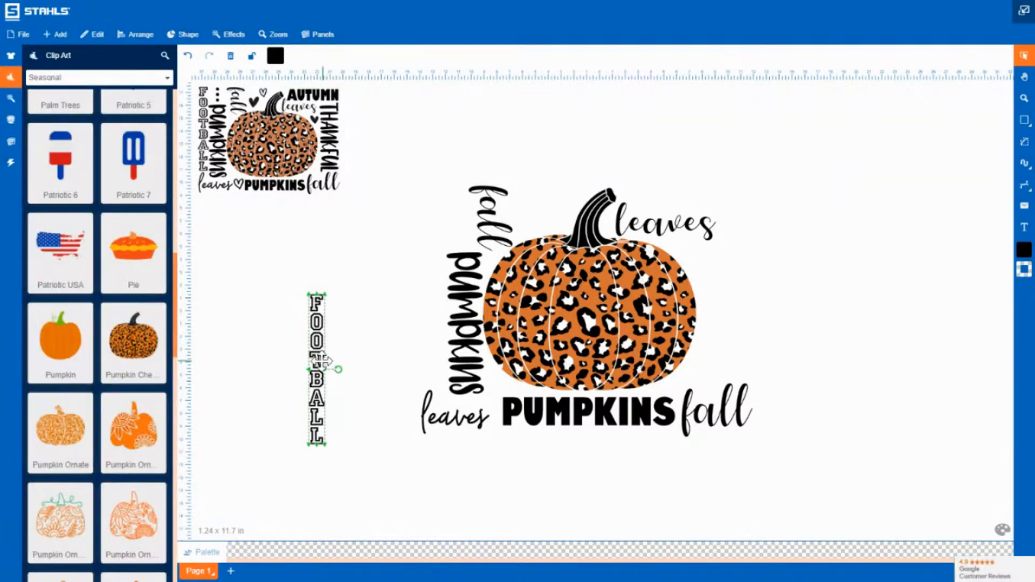
Step: Place the vertical "FOOTBALL" just left of the vertical "pumpkins", above the lower "leaves", and enlarge it to about 1.84 x 15.44 in
{"action": "left_click_drag", "start_coordinate": [329, 350], "coordinate": [436, 302]}
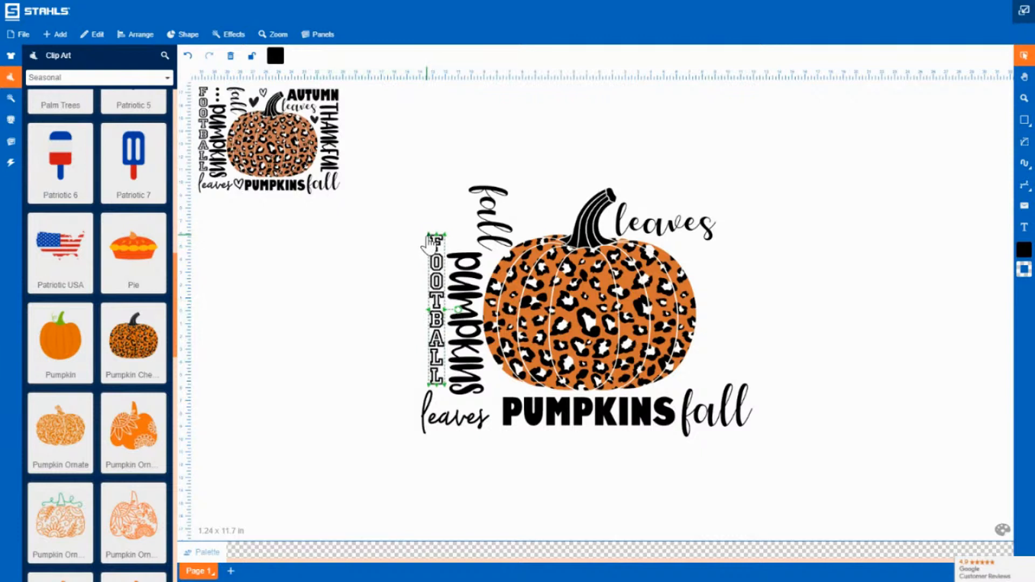
{"action": "left_click_drag", "start_coordinate": [425, 234], "coordinate": [393, 215]}
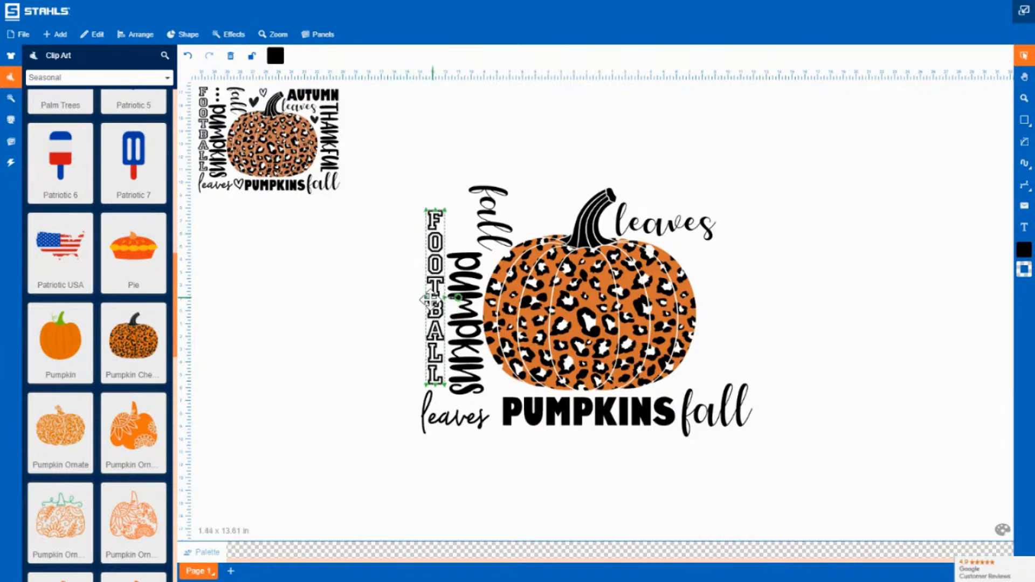
{"action": "left_click_drag", "start_coordinate": [425, 299], "coordinate": [422, 300]}
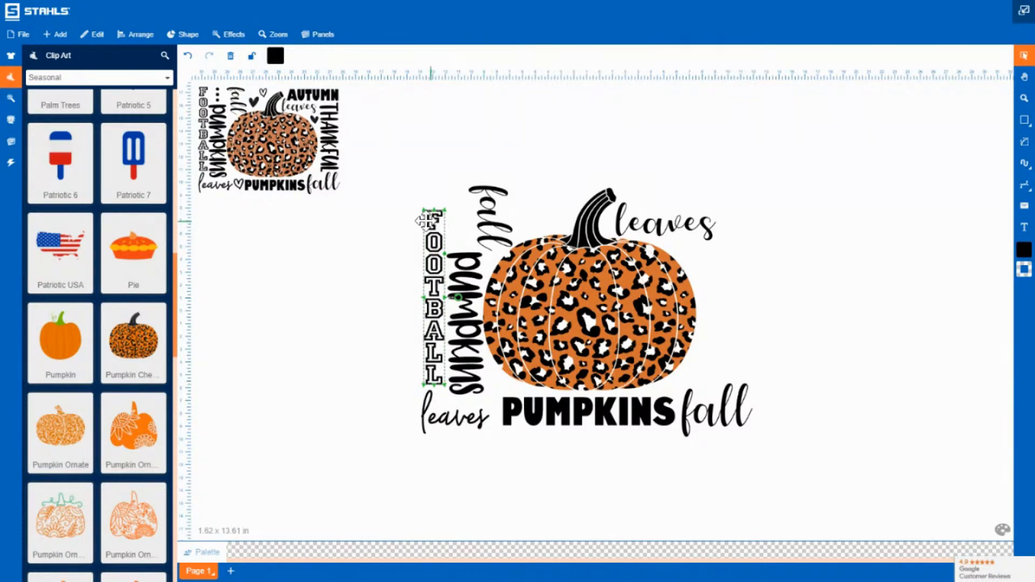
{"action": "left_click_drag", "start_coordinate": [425, 214], "coordinate": [386, 199]}
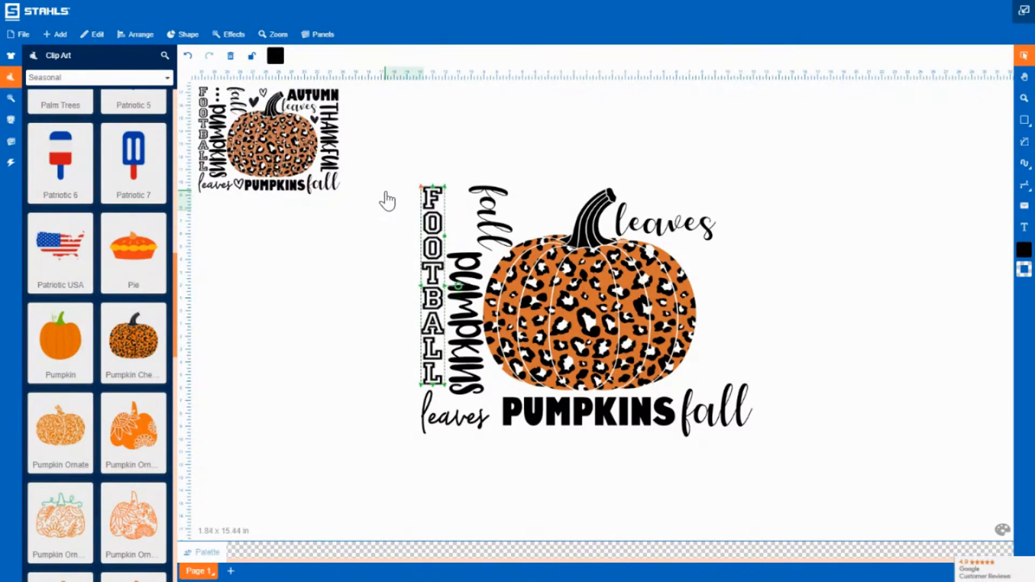
{"action": "left_click_drag", "start_coordinate": [426, 254], "coordinate": [422, 256]}
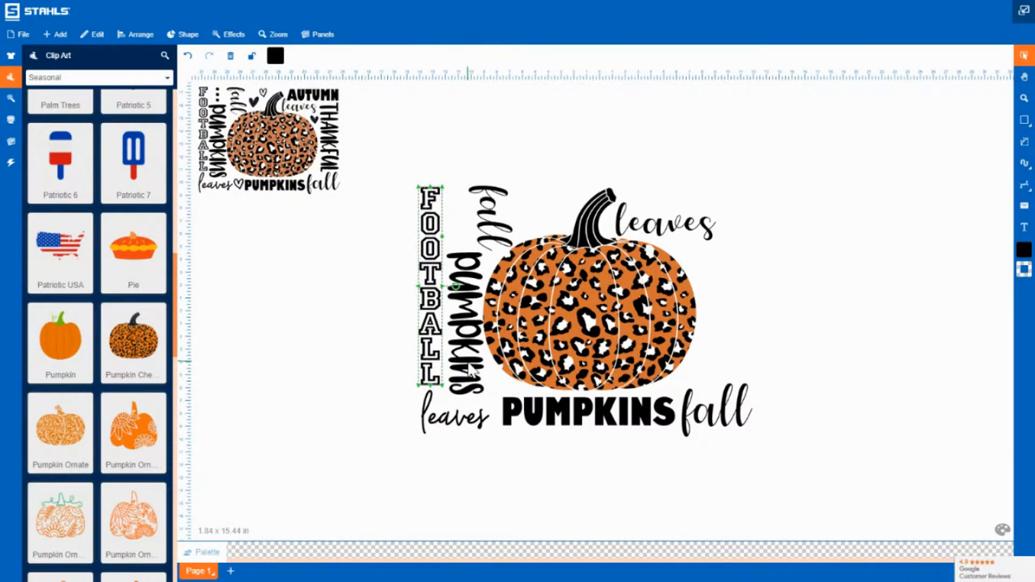
{"action": "left_click", "coordinate": [379, 411]}
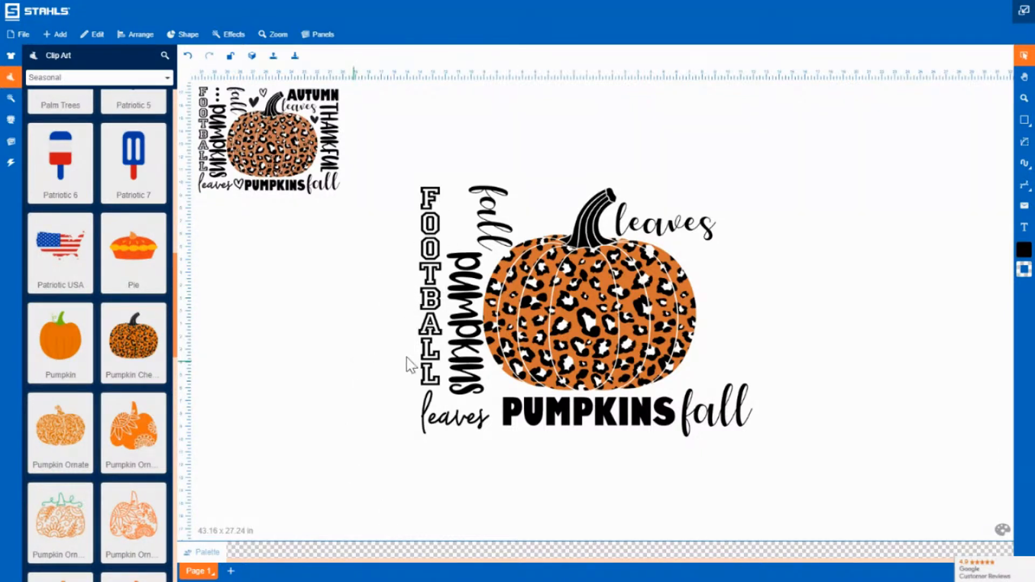
Step: Duplicate the horizontal "PUMPKINS" text below the pumpkin and place the copy above the upper "leaves", right of the stem
{"action": "left_click", "coordinate": [588, 413]}
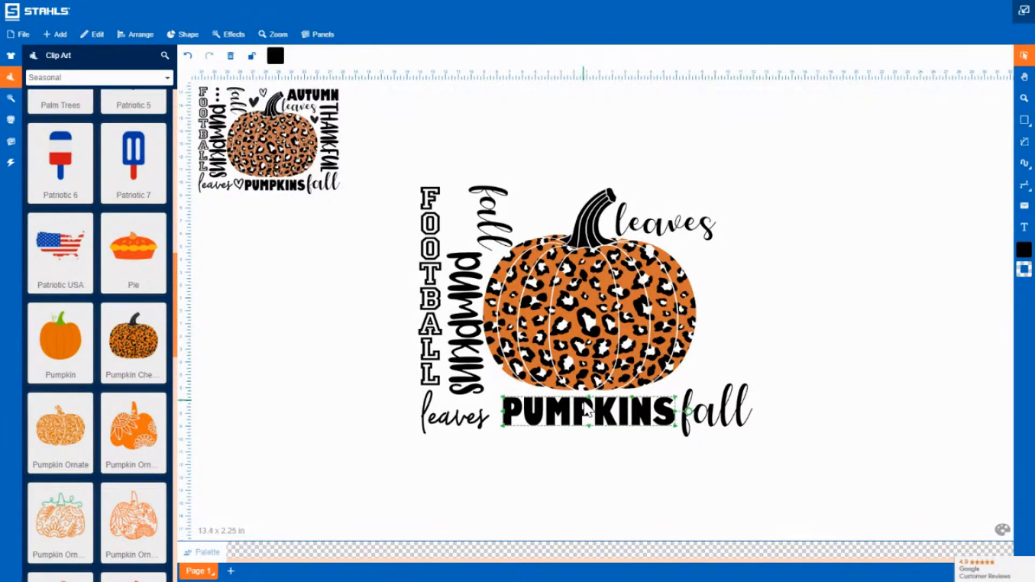
{"action": "key", "text": "ctrl+d"}
{"action": "left_click_drag", "start_coordinate": [588, 413], "coordinate": [708, 192]}
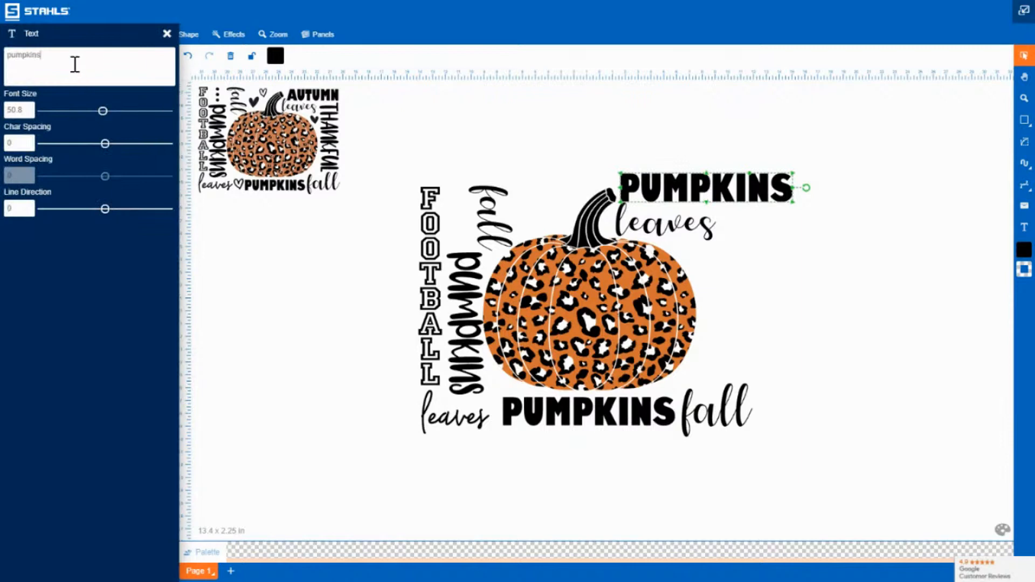
Step: Change the duplicated text above the upper "leaves" to "autumn" and shift it slightly toward the pumpkin's stem
{"action": "double_click", "coordinate": [75, 64]}
{"action": "type", "text": "autumn"}
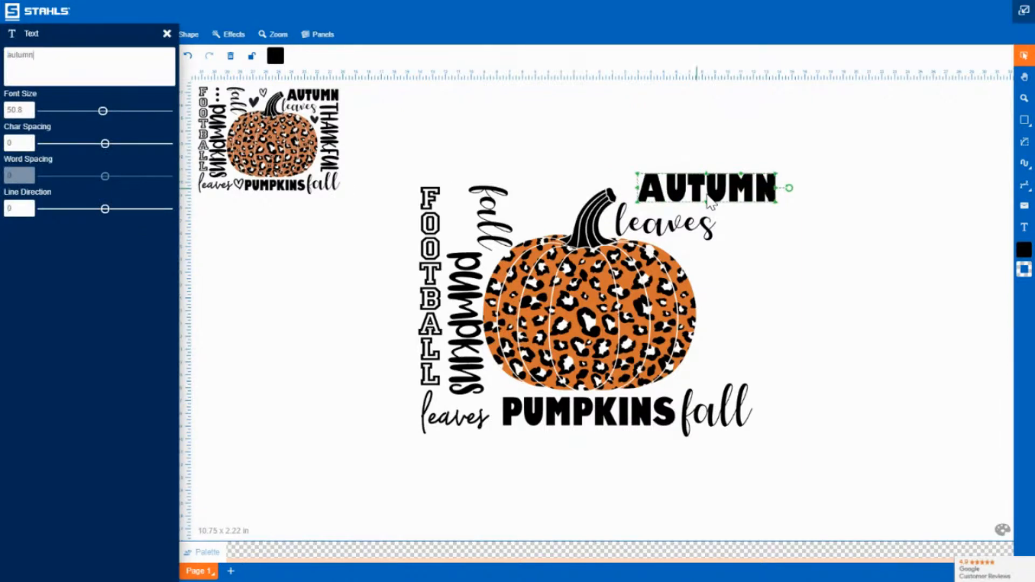
{"action": "left_click", "coordinate": [744, 196]}
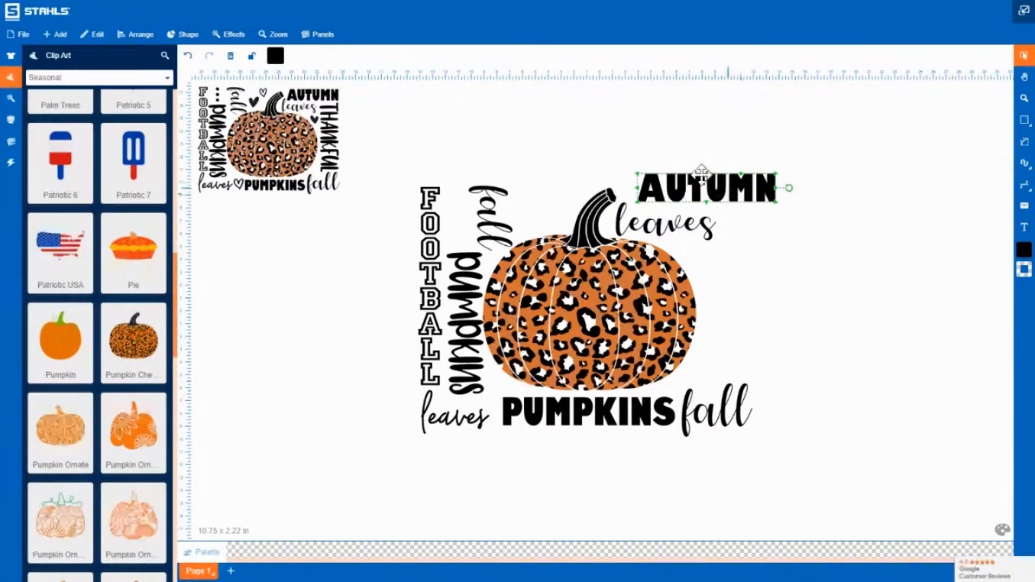
{"action": "left_click_drag", "start_coordinate": [731, 187], "coordinate": [723, 189]}
Step: Duplicate the vertical "pumpkins" text and place the copy upright on the right side of the pumpkin
{"action": "left_click", "coordinate": [464, 325]}
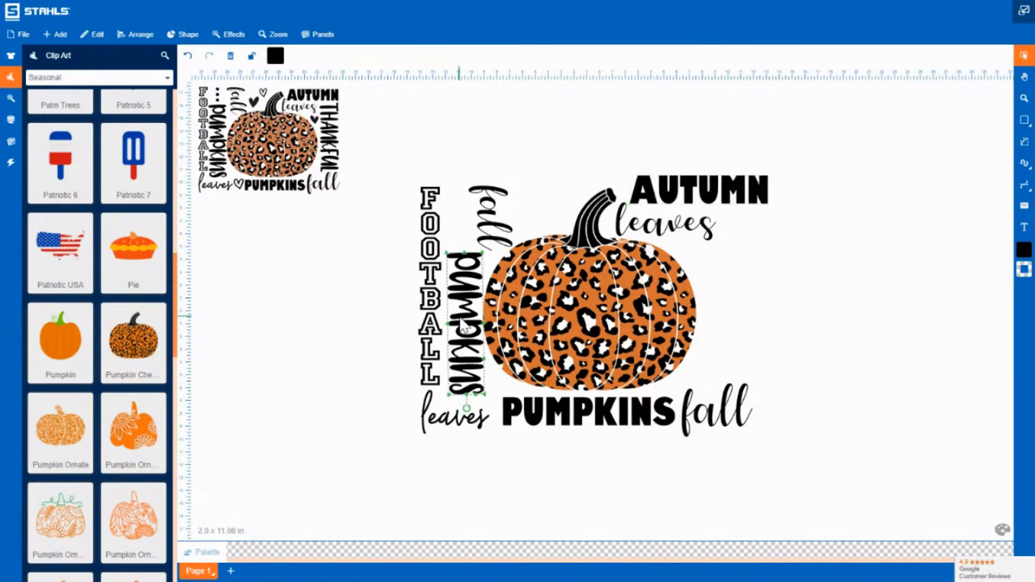
{"action": "key", "text": "ctrl+c"}
{"action": "key", "text": "ctrl+v"}
{"action": "left_click_drag", "start_coordinate": [464, 325], "coordinate": [740, 290]}
Step: Change the vertical text right of the pumpkin to "THANKFUL"
{"action": "triple_click", "coordinate": [97, 64]}
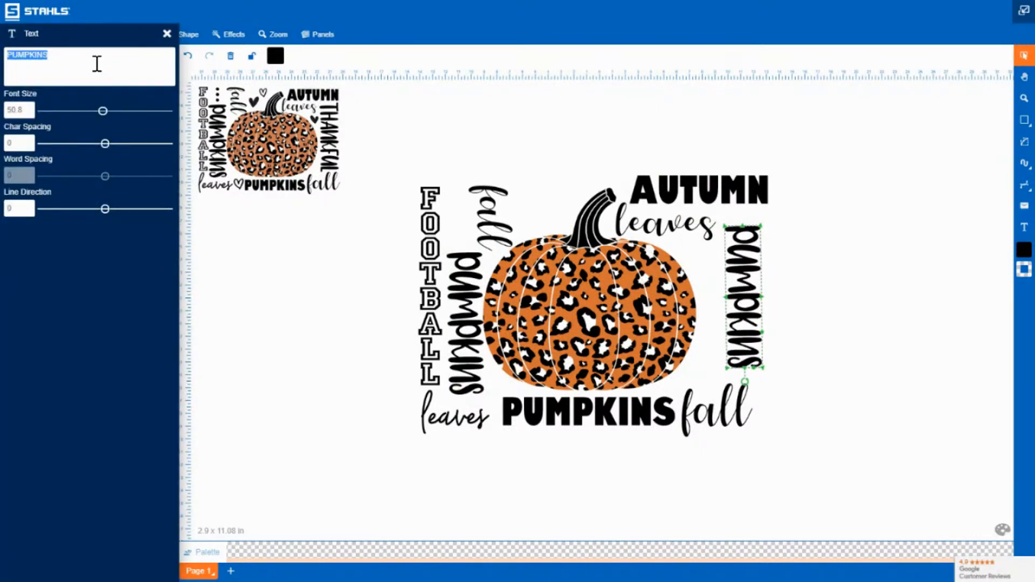
{"action": "type", "text": "Thank"}
{"action": "key", "text": "BackSpace"}
{"action": "key", "text": "BackSpace"}
{"action": "key", "text": "BackSpace"}
{"action": "key", "text": "BackSpace"}
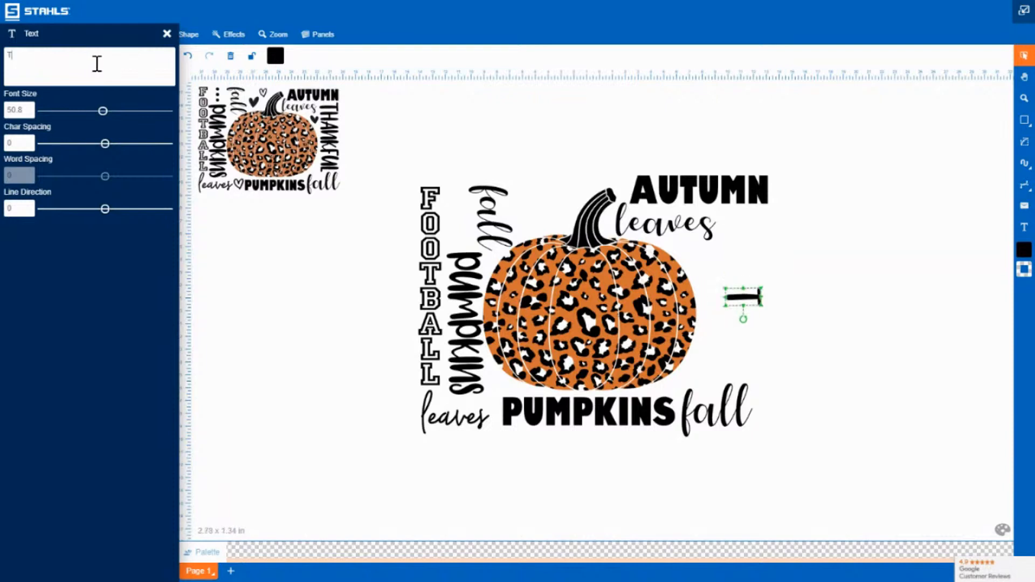
{"action": "type", "text": "HANKFUL"}
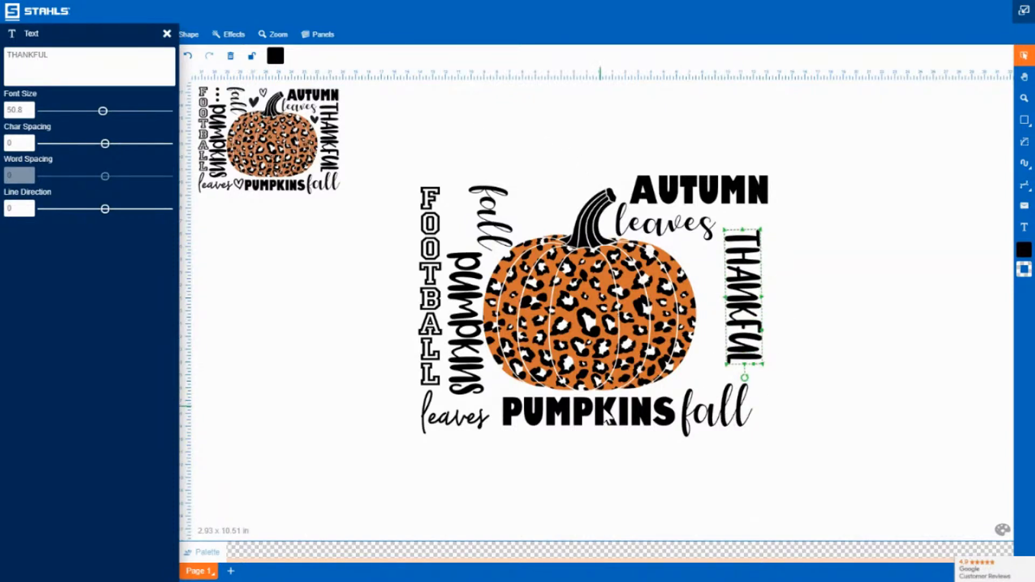
{"action": "left_click", "coordinate": [167, 33]}
{"action": "left_click", "coordinate": [828, 451]}
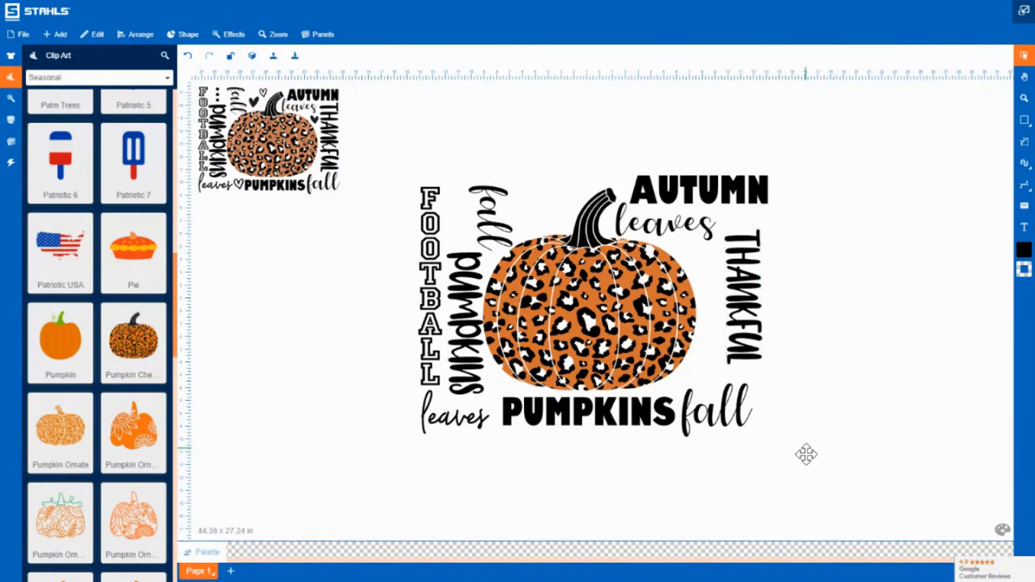
Step: Shift the lower "PUMPKINS" and "fall" together slightly right, and enlarge the vertical "THANKFUL" to about 3.73 x 13.38 in
{"action": "left_click_drag", "start_coordinate": [806, 462], "coordinate": [500, 362]}
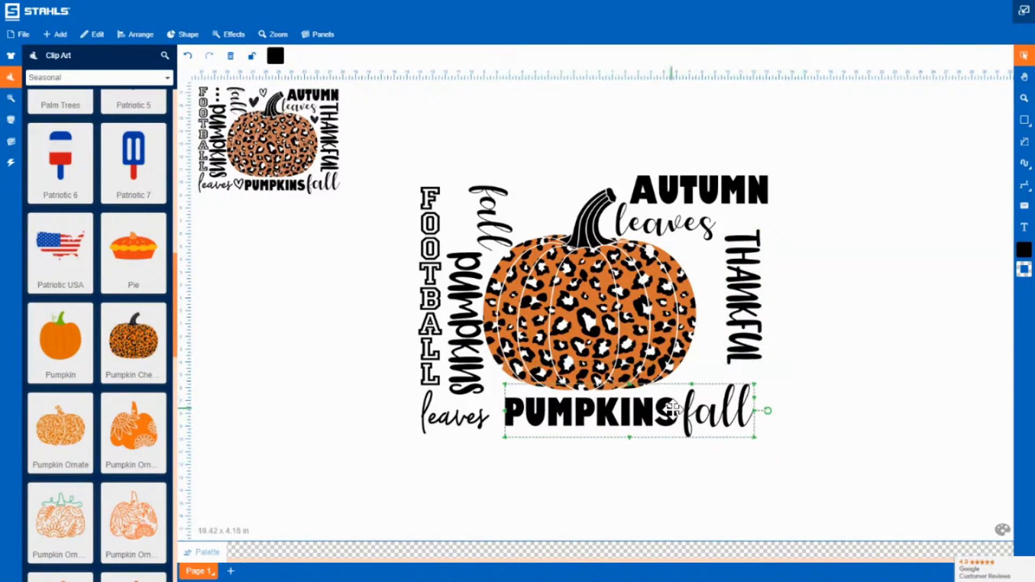
{"action": "left_click_drag", "start_coordinate": [672, 409], "coordinate": [682, 412]}
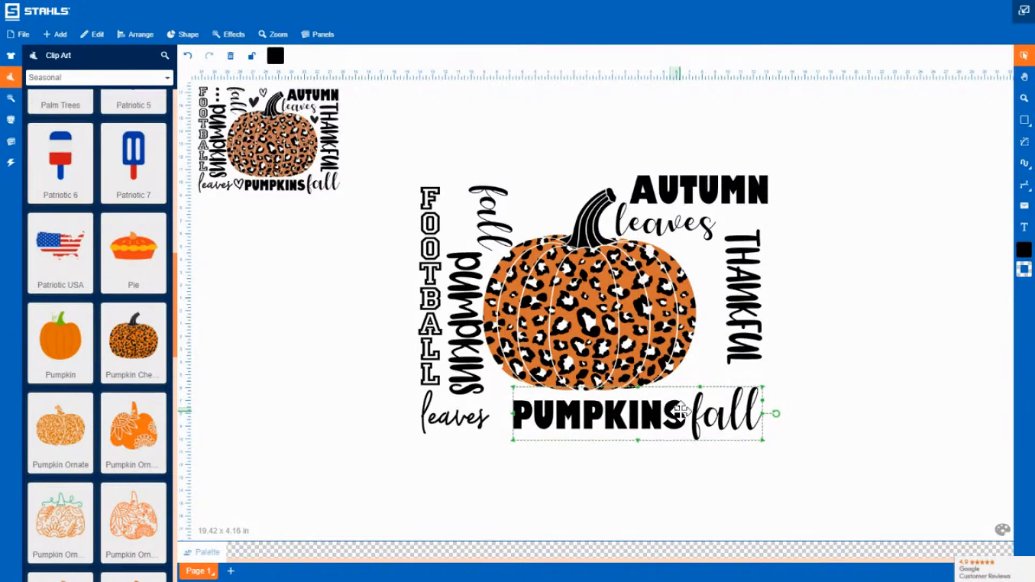
{"action": "left_click", "coordinate": [755, 332]}
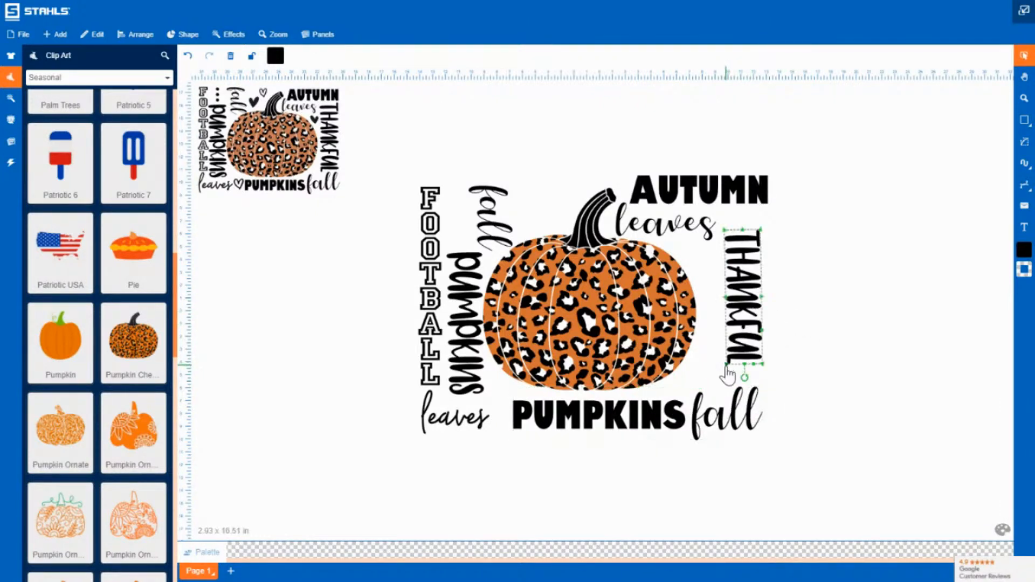
{"action": "left_click_drag", "start_coordinate": [725, 366], "coordinate": [722, 386]}
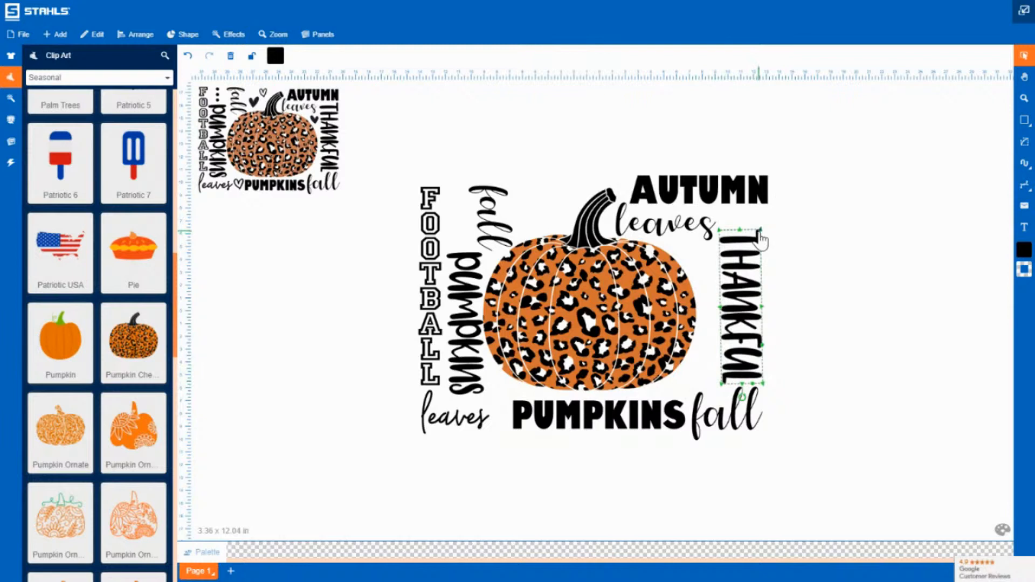
{"action": "left_click_drag", "start_coordinate": [760, 232], "coordinate": [765, 216]}
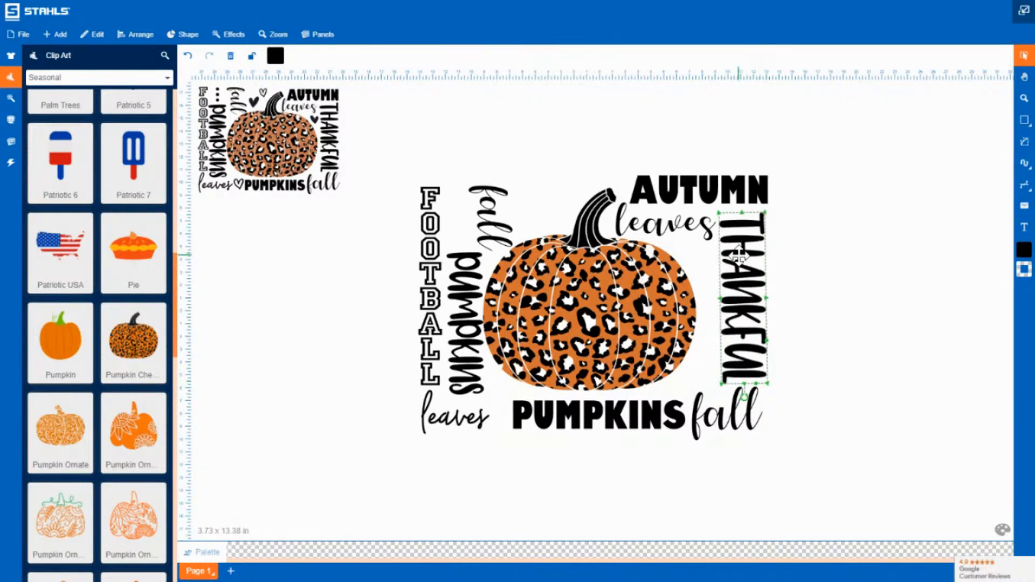
{"action": "left_click_drag", "start_coordinate": [739, 256], "coordinate": [737, 255]}
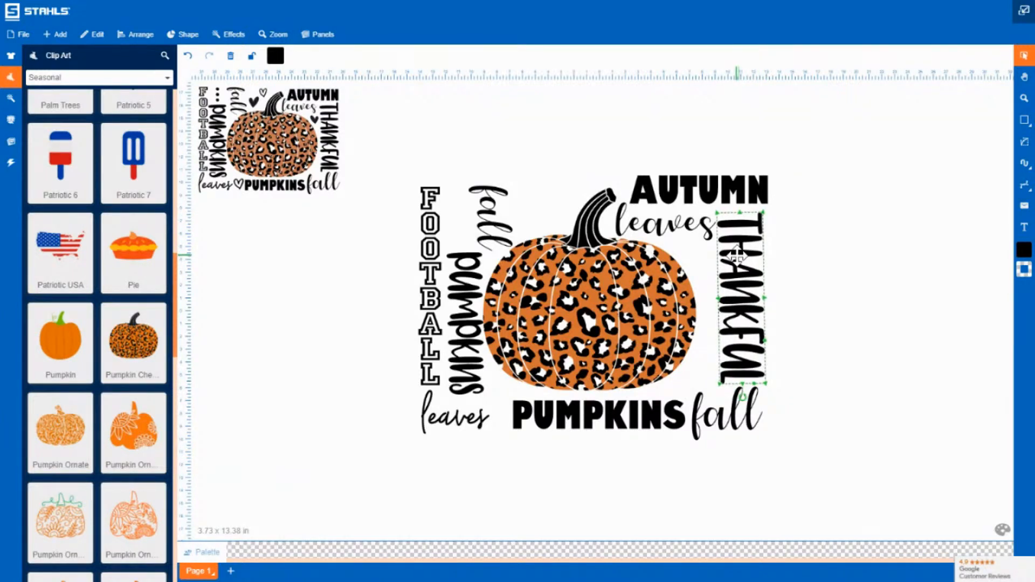
Step: Shrink the upper "leaves" to about 6.35 x 2.39 in and move "THANKFUL" closer to the pumpkin's right side
{"action": "left_click", "coordinate": [701, 229]}
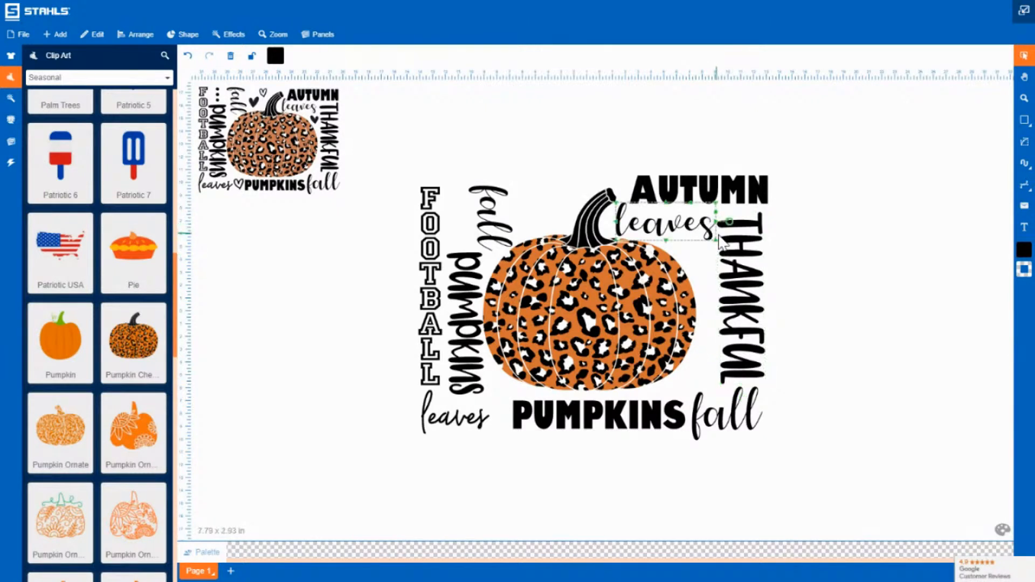
{"action": "left_click_drag", "start_coordinate": [719, 247], "coordinate": [698, 241]}
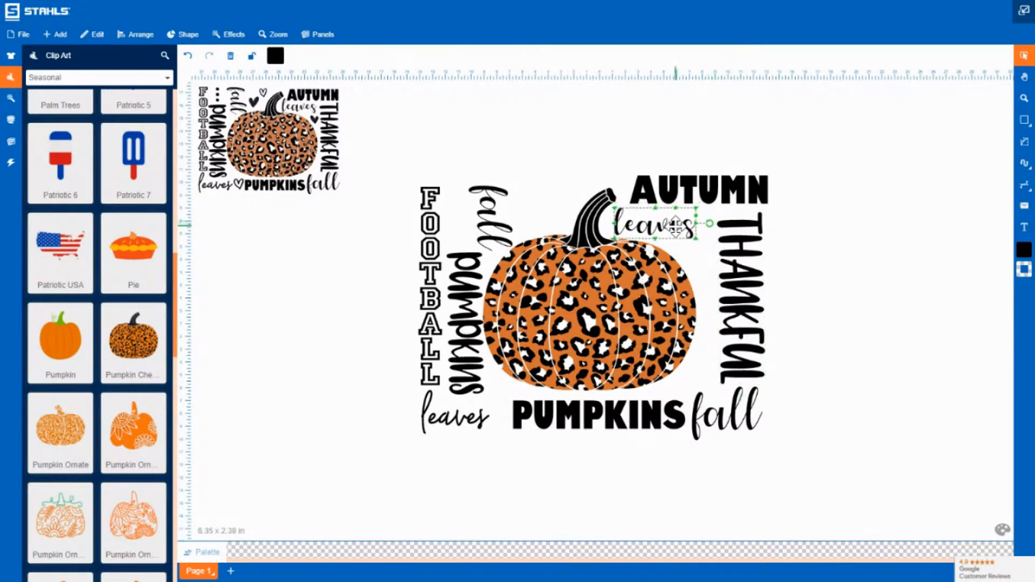
{"action": "left_click_drag", "start_coordinate": [744, 277], "coordinate": [730, 279]}
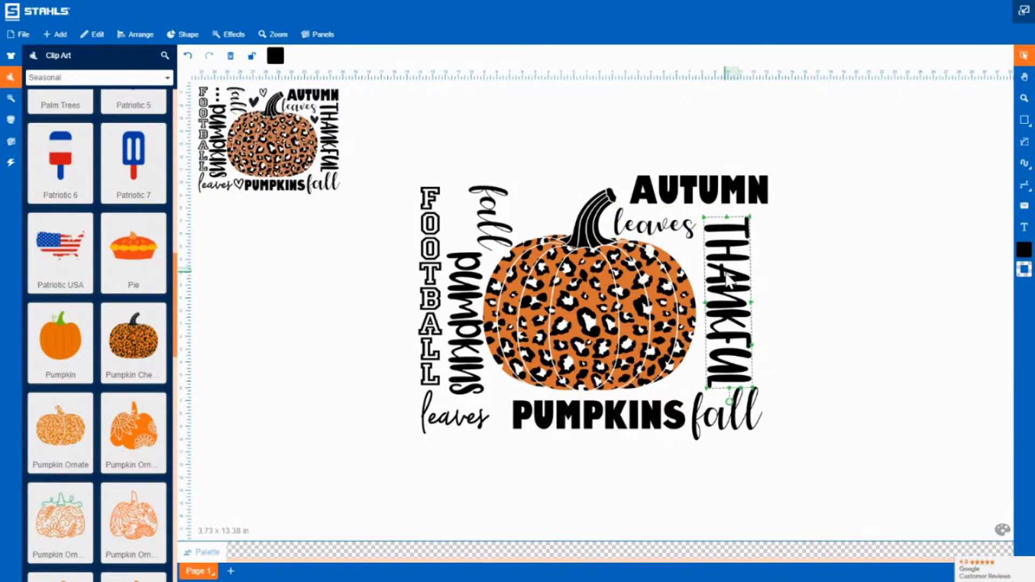
Step: Shrink the lower "PUMPKINS" and "fall" together to about 18.7 x 4 in so they end in line with "THANKFUL"
{"action": "left_click_drag", "start_coordinate": [804, 470], "coordinate": [492, 389]}
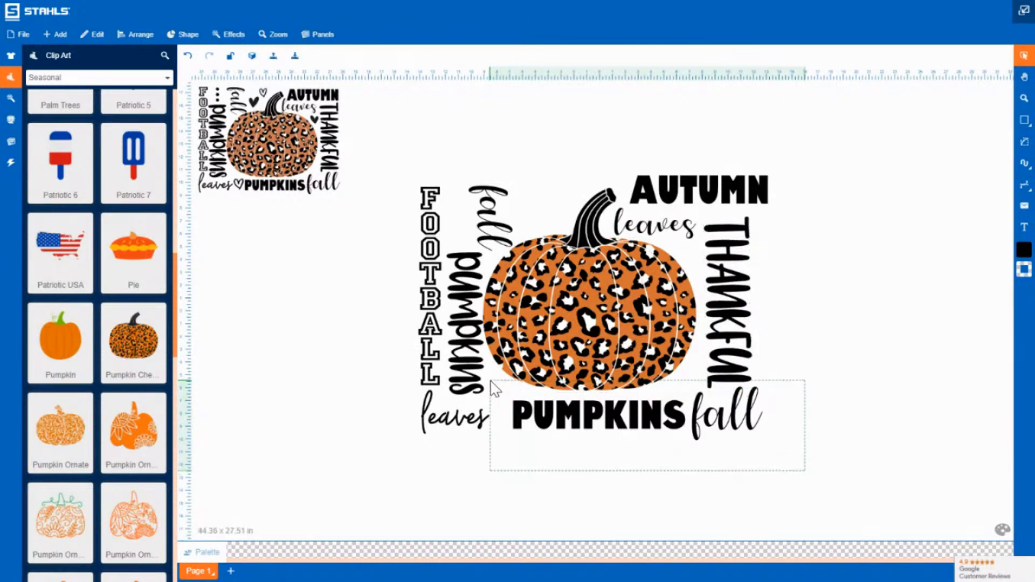
{"action": "left_click_drag", "start_coordinate": [762, 440], "coordinate": [754, 438]}
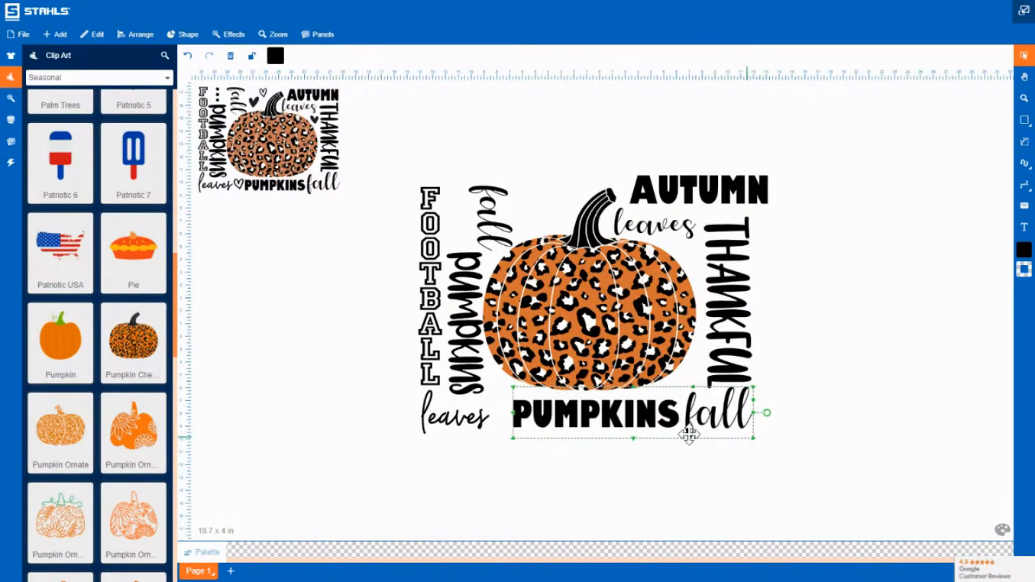
{"action": "left_click", "coordinate": [630, 477]}
Step: Shrink "AUTUMN" to about 9.81 x 2.07 in to align with "THANKFUL", and nudge the upper "leaves" closer to the stem
{"action": "left_click", "coordinate": [758, 191]}
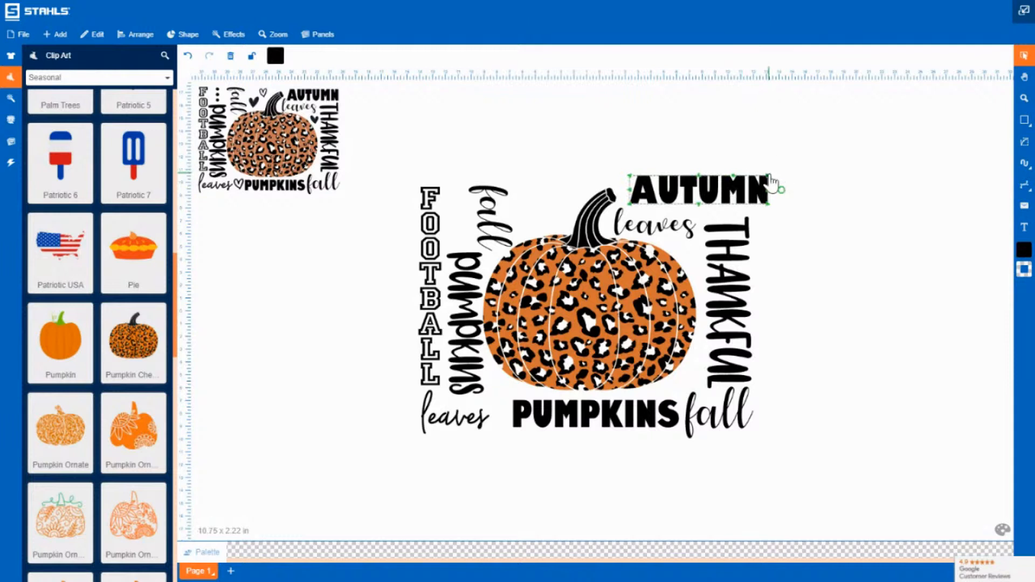
{"action": "left_click_drag", "start_coordinate": [766, 190], "coordinate": [732, 191]}
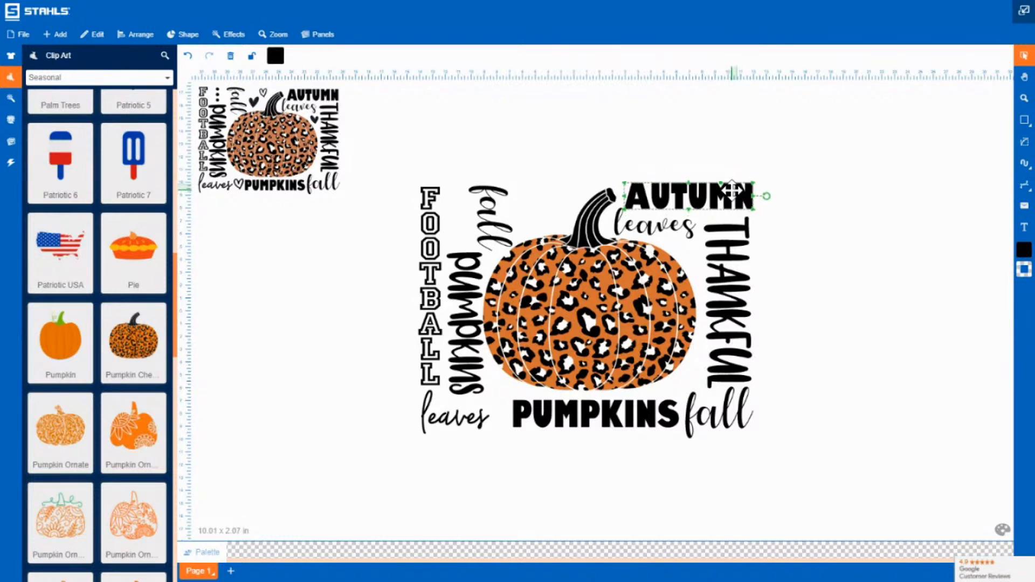
{"action": "left_click_drag", "start_coordinate": [685, 232], "coordinate": [680, 233]}
{"action": "left_click", "coordinate": [734, 246]}
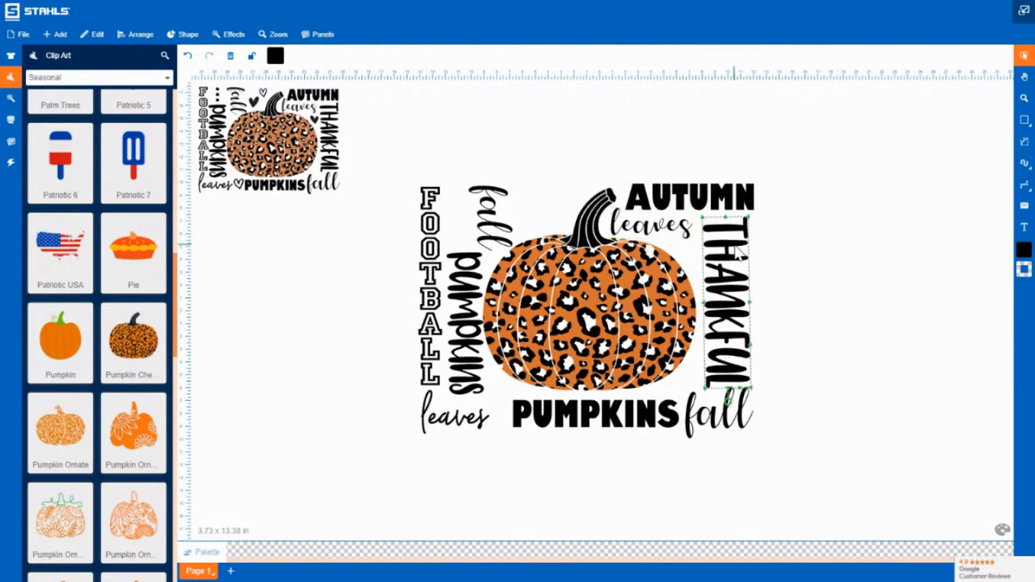
{"action": "left_click", "coordinate": [744, 208]}
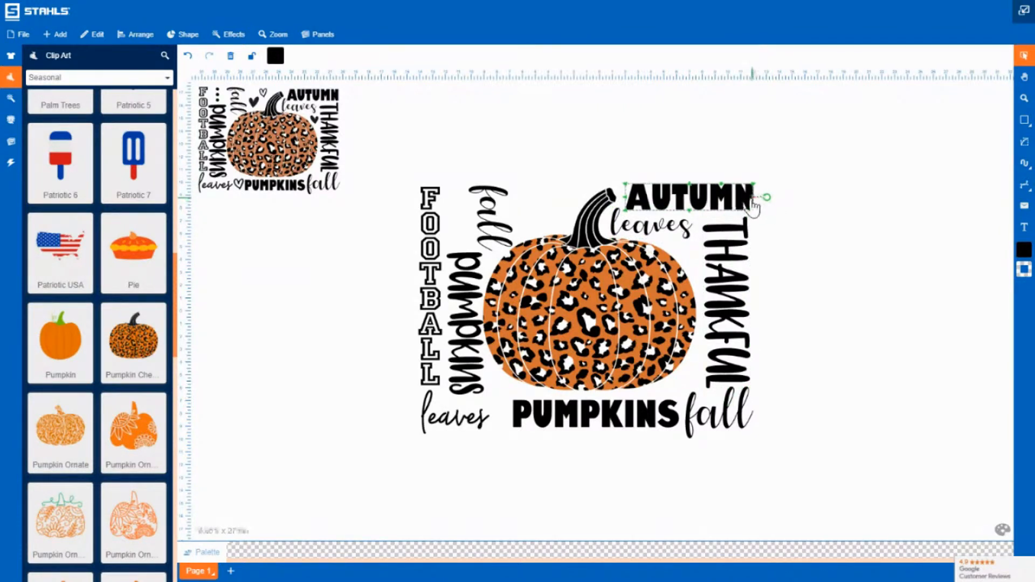
{"action": "left_click_drag", "start_coordinate": [752, 198], "coordinate": [743, 198]}
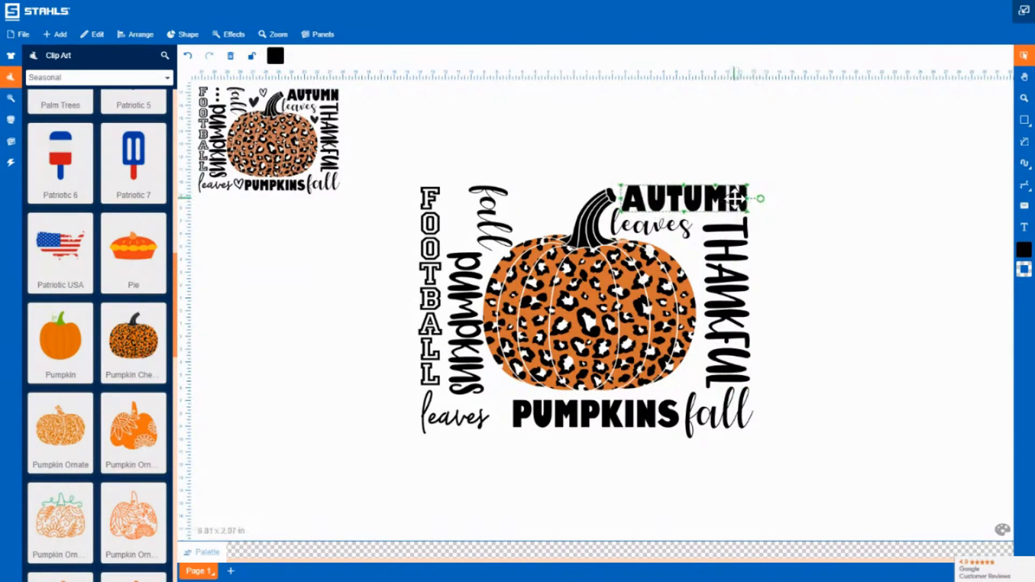
{"action": "left_click", "coordinate": [814, 190]}
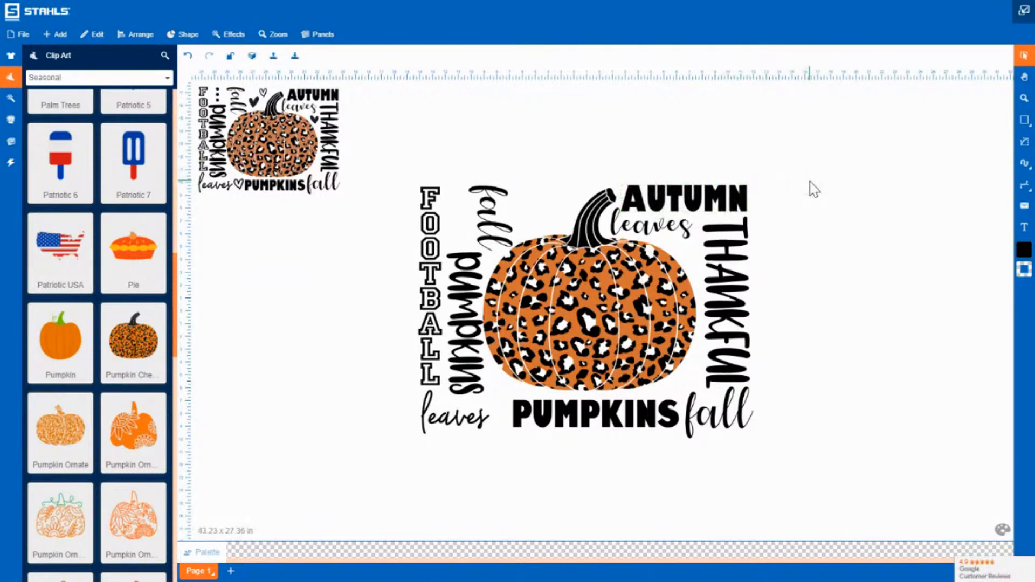
Step: Widen the vertical "THANKFUL" slightly toward the pumpkin
{"action": "left_click", "coordinate": [707, 310]}
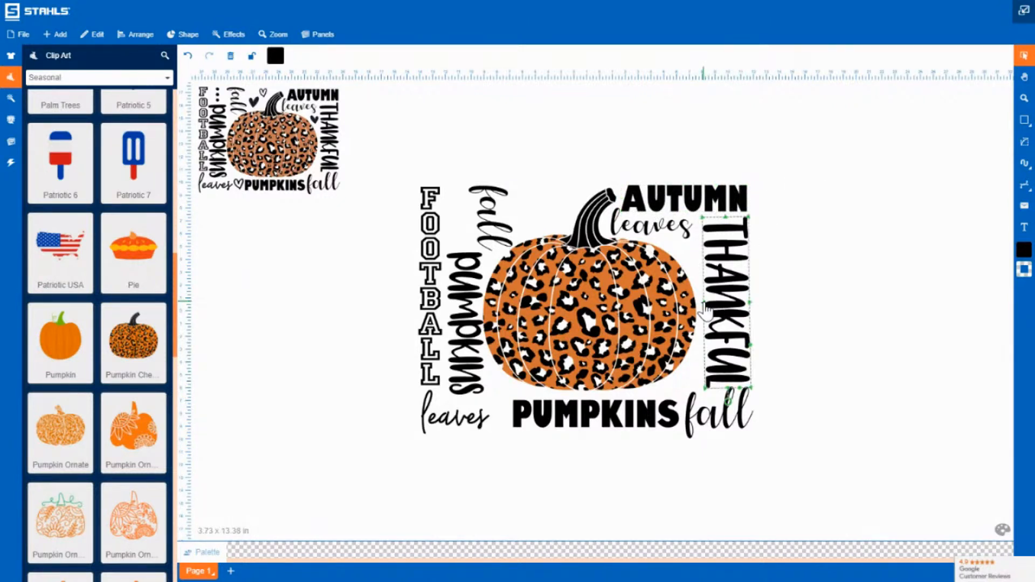
{"action": "left_click_drag", "start_coordinate": [705, 308], "coordinate": [699, 308]}
{"action": "left_click", "coordinate": [789, 324]}
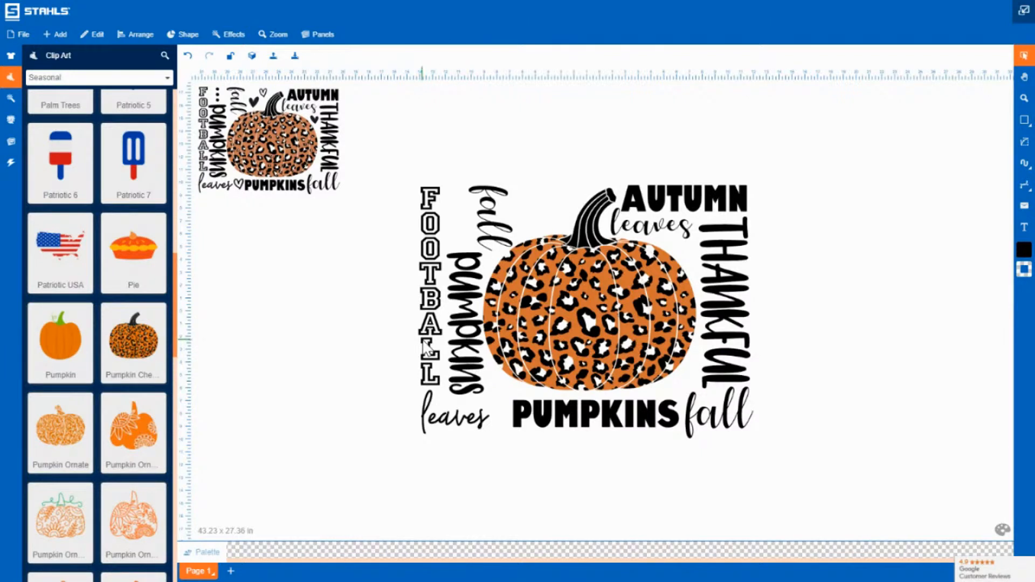
Step: Stretch the vertical "pumpkins" upward to about 2.92 x 12.09 in and move the vertical "fall" slightly up and right
{"action": "left_click", "coordinate": [453, 349]}
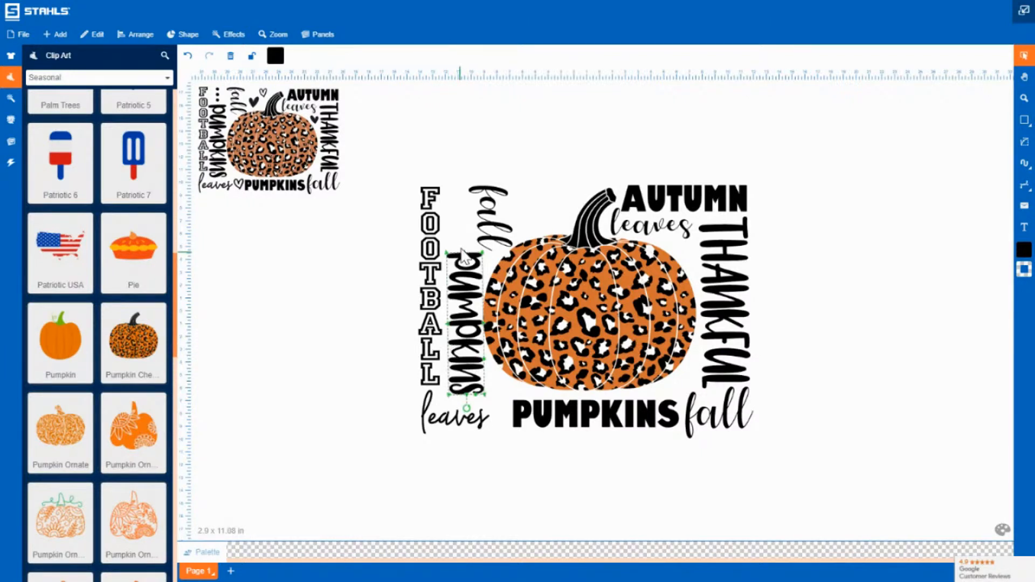
{"action": "left_click_drag", "start_coordinate": [464, 254], "coordinate": [465, 240]}
{"action": "left_click", "coordinate": [495, 197]}
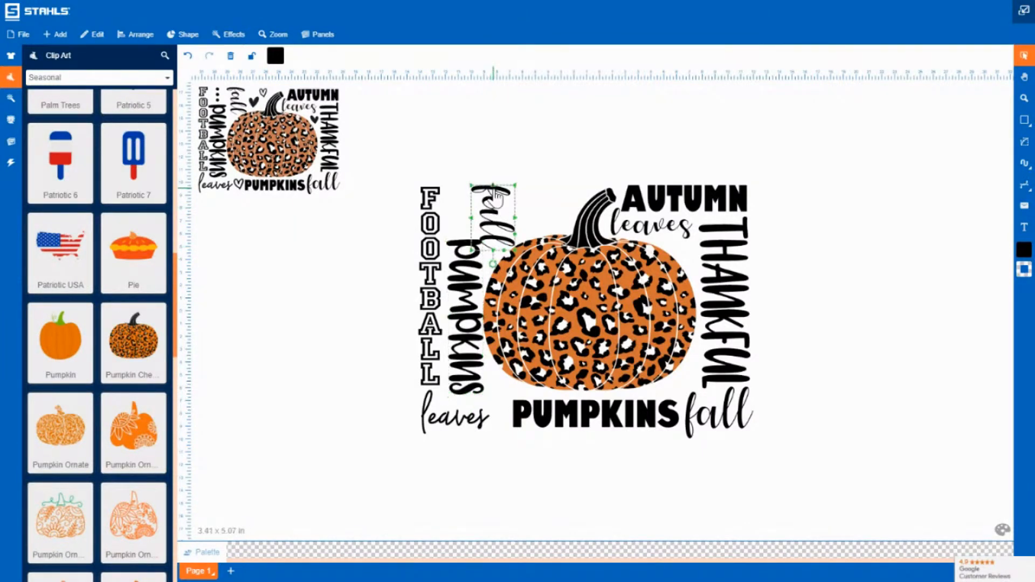
{"action": "left_click_drag", "start_coordinate": [498, 194], "coordinate": [496, 193]}
{"action": "left_click", "coordinate": [516, 483]}
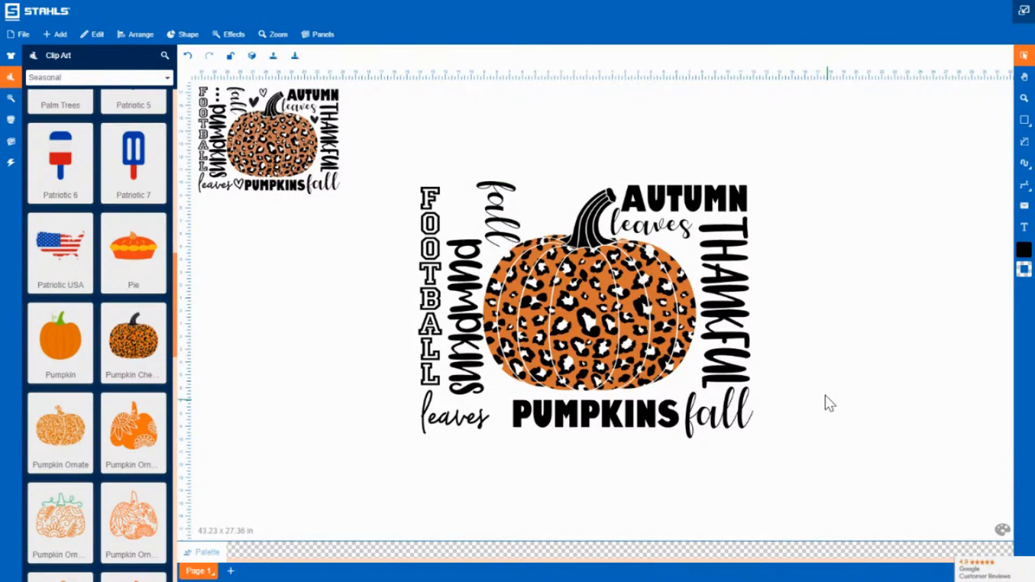
Step: Stretch the vertical "pumpkins" downward toward the lower "leaves" to about 2.93 x 12.74 in
{"action": "left_click", "coordinate": [458, 341]}
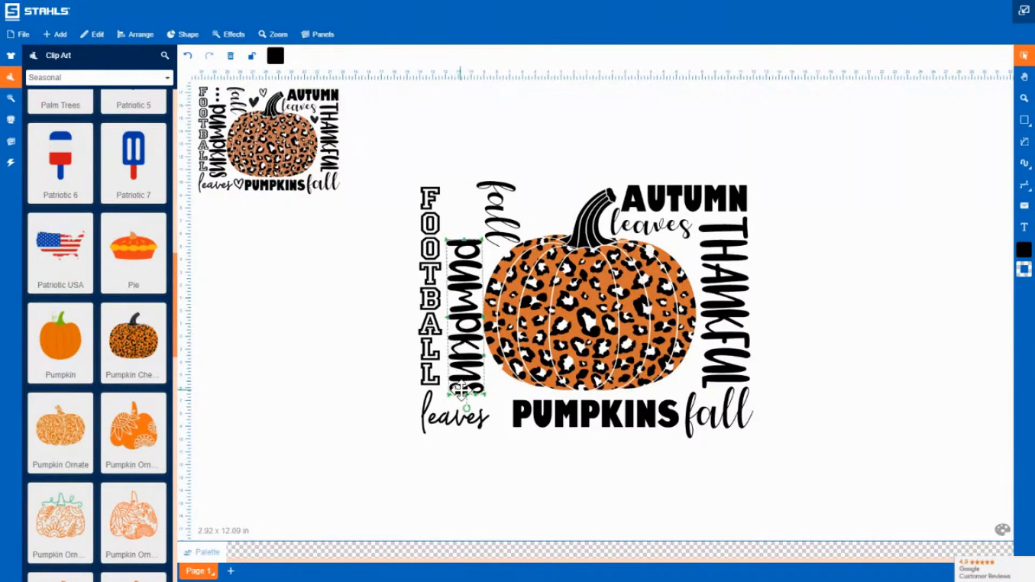
{"action": "left_click_drag", "start_coordinate": [465, 395], "coordinate": [466, 406]}
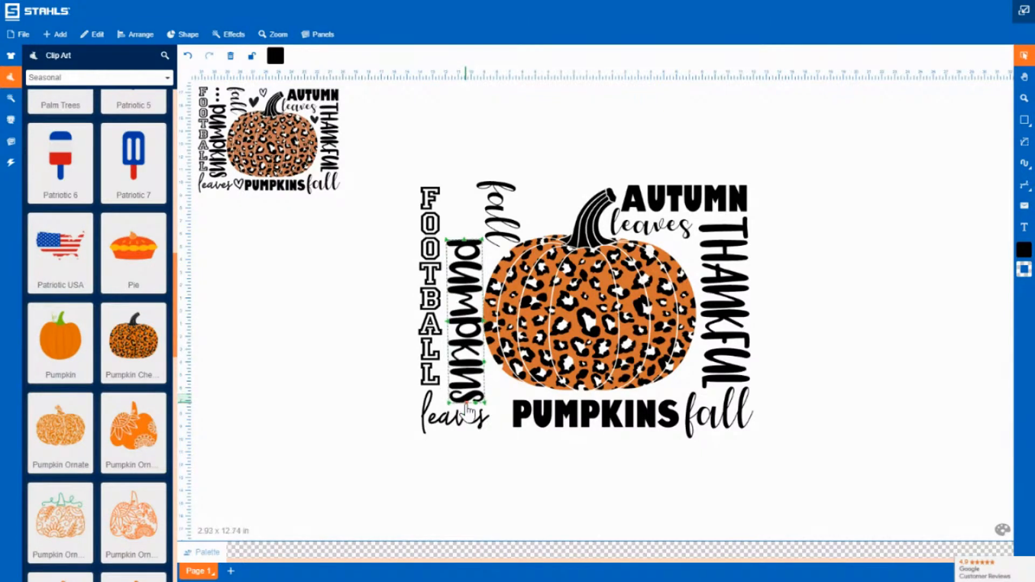
{"action": "left_click", "coordinate": [840, 337]}
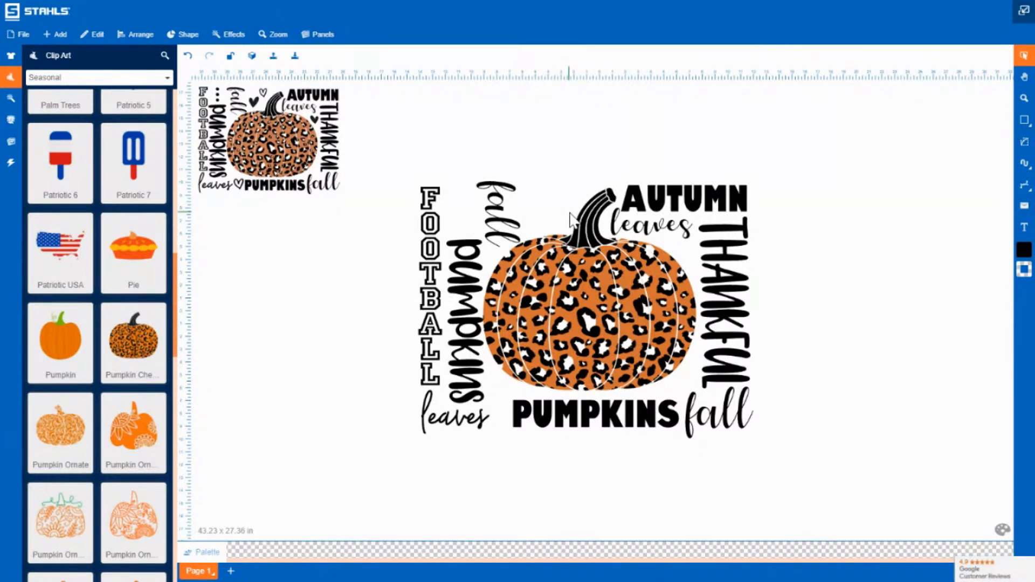
{"action": "left_click", "coordinate": [684, 235]}
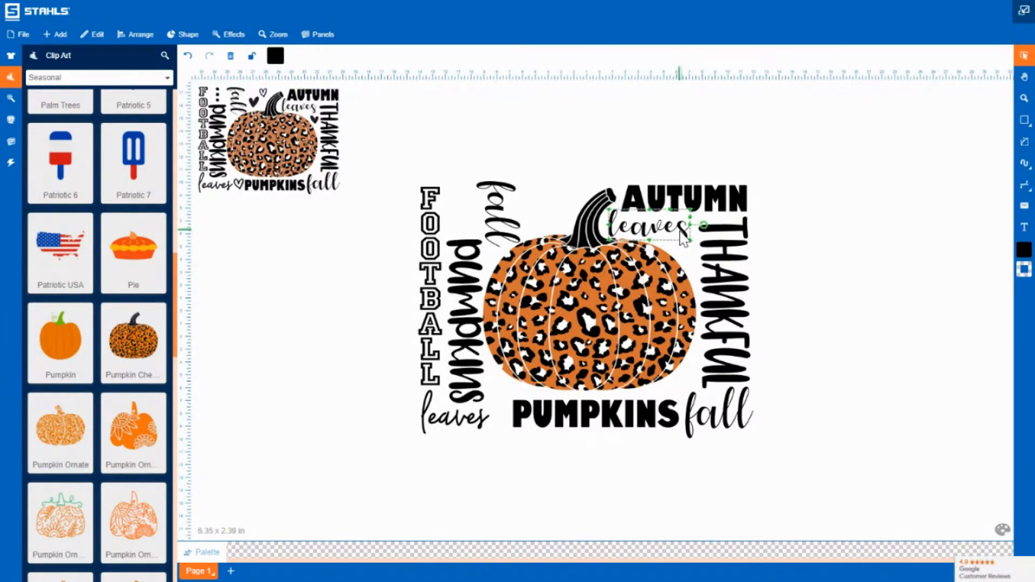
{"action": "left_click", "coordinate": [810, 291]}
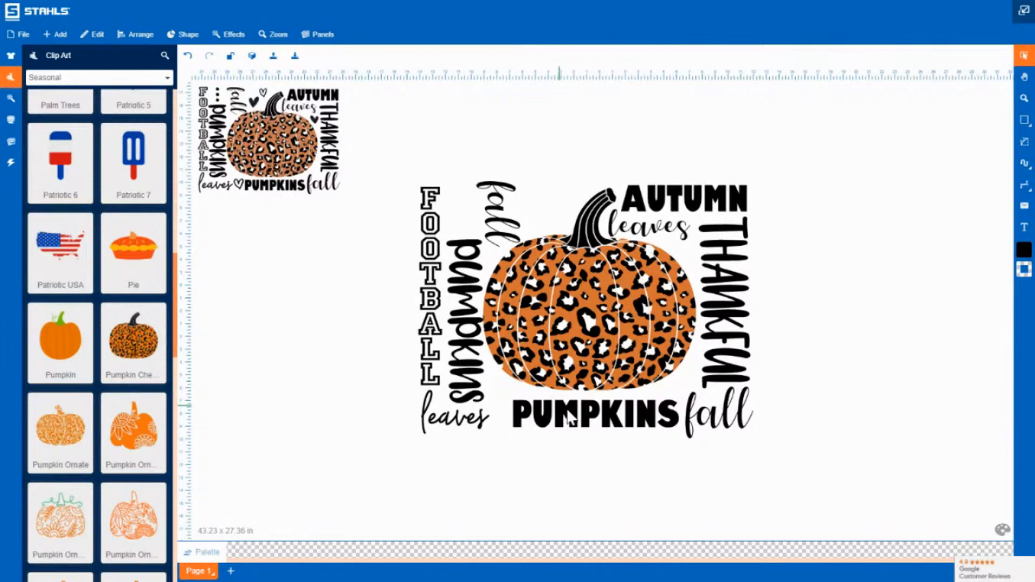
{"action": "left_click", "coordinate": [593, 416]}
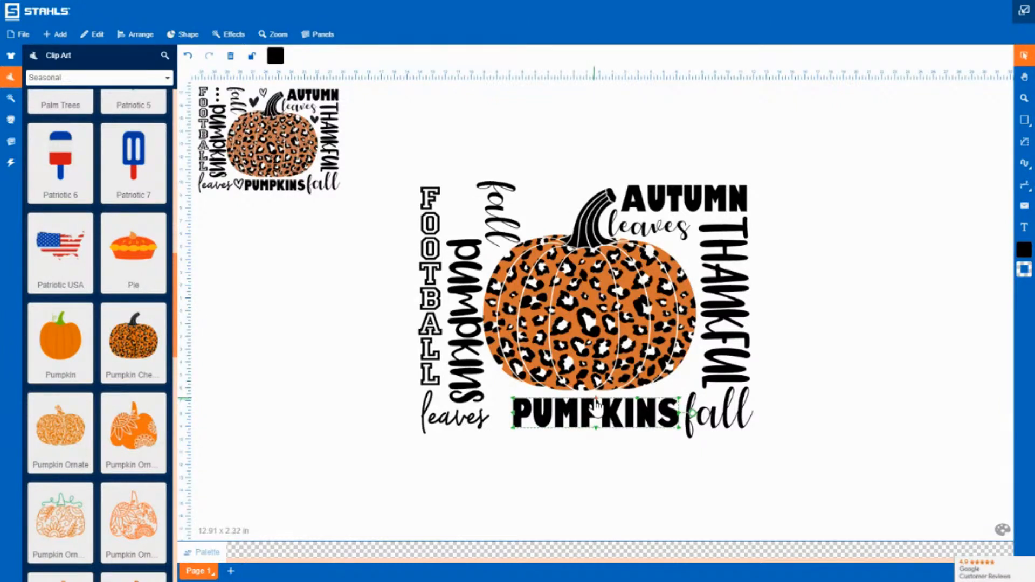
{"action": "left_click", "coordinate": [809, 418]}
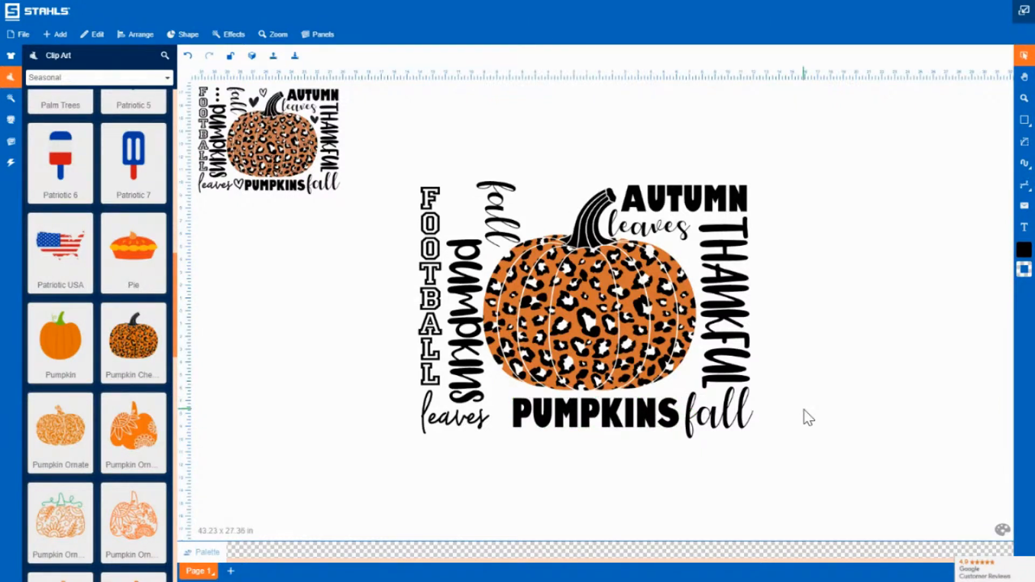
{"action": "left_click", "coordinate": [728, 420]}
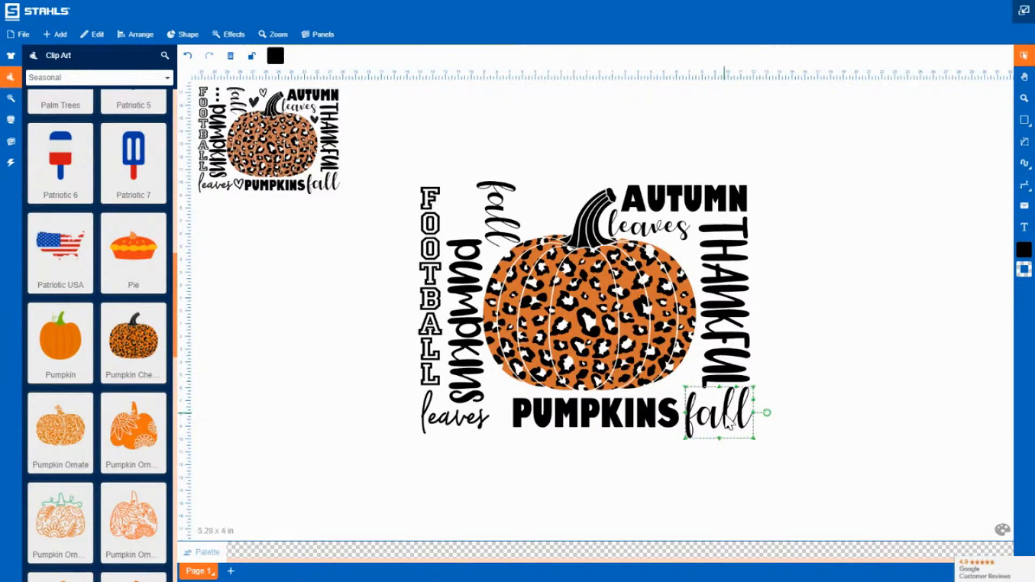
{"action": "left_click", "coordinate": [798, 402]}
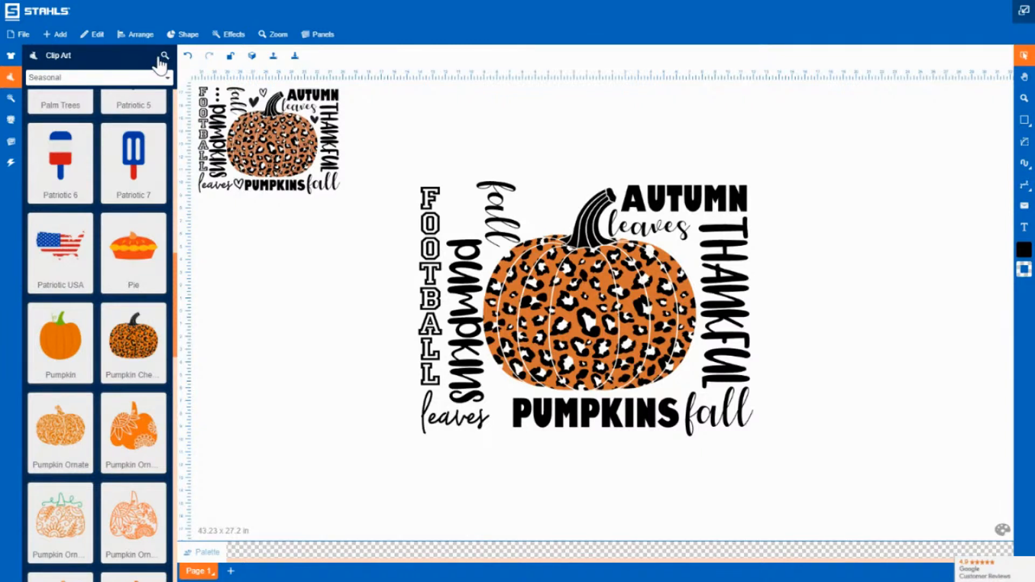
Step: Set the clip art category to All and search the clip art for "HEART"
{"action": "left_click", "coordinate": [160, 77]}
{"action": "scroll", "coordinate": [91, 178], "scroll_direction": "up", "scroll_amount": 3}
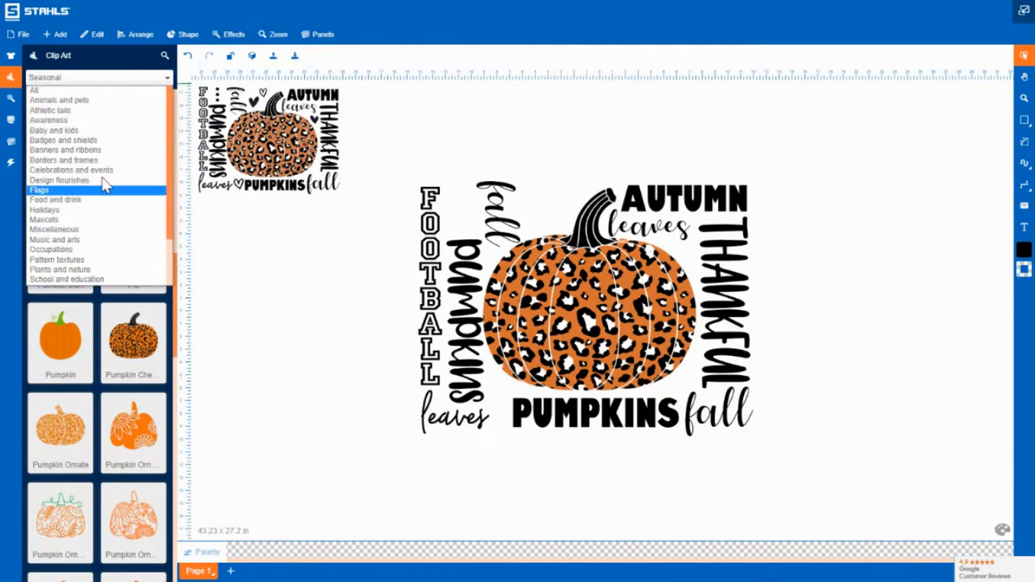
{"action": "left_click", "coordinate": [165, 55]}
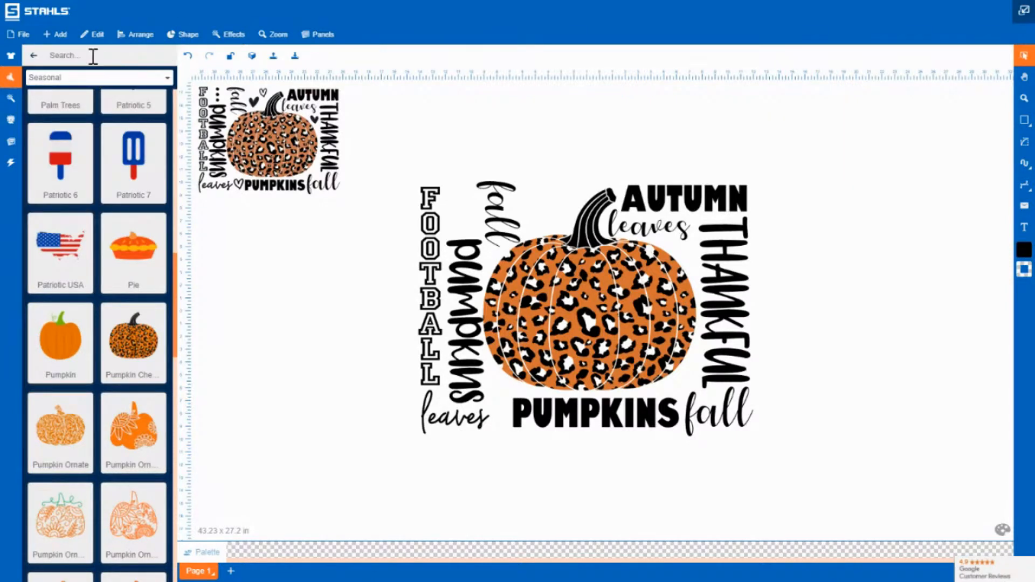
{"action": "left_click", "coordinate": [144, 79]}
{"action": "scroll", "coordinate": [119, 143], "scroll_direction": "up", "scroll_amount": 2}
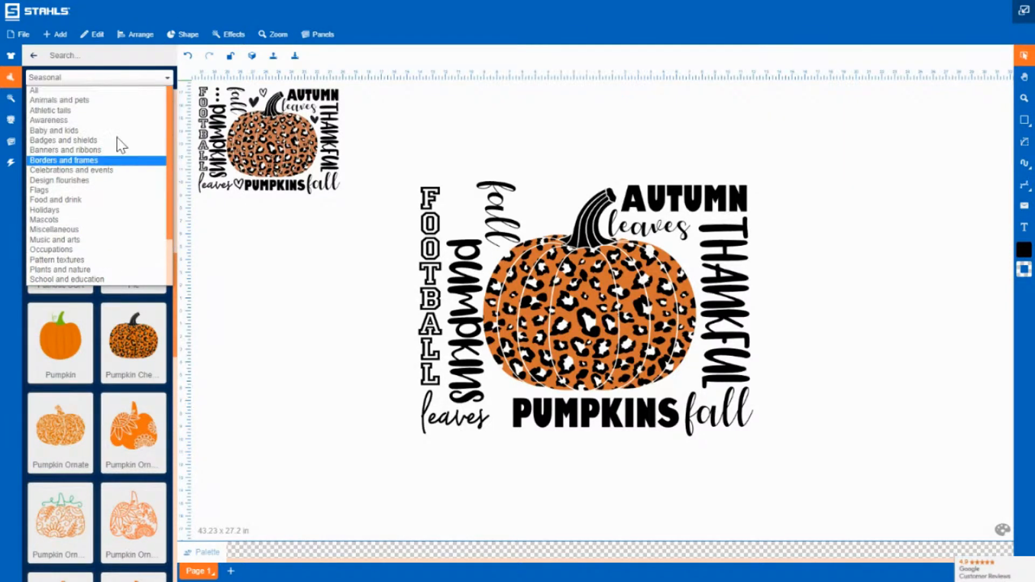
{"action": "left_click", "coordinate": [84, 90]}
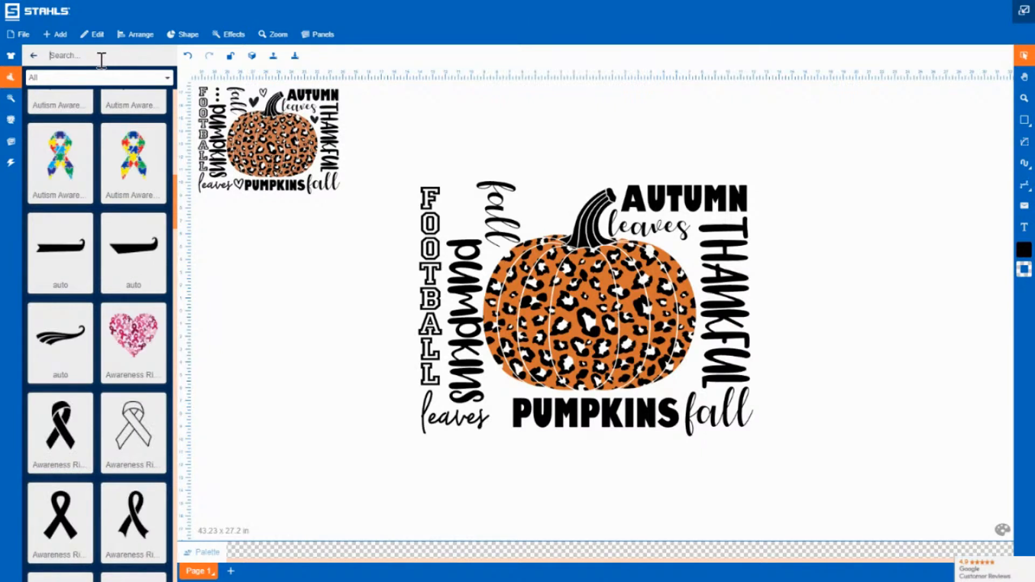
{"action": "key", "text": "Return"}
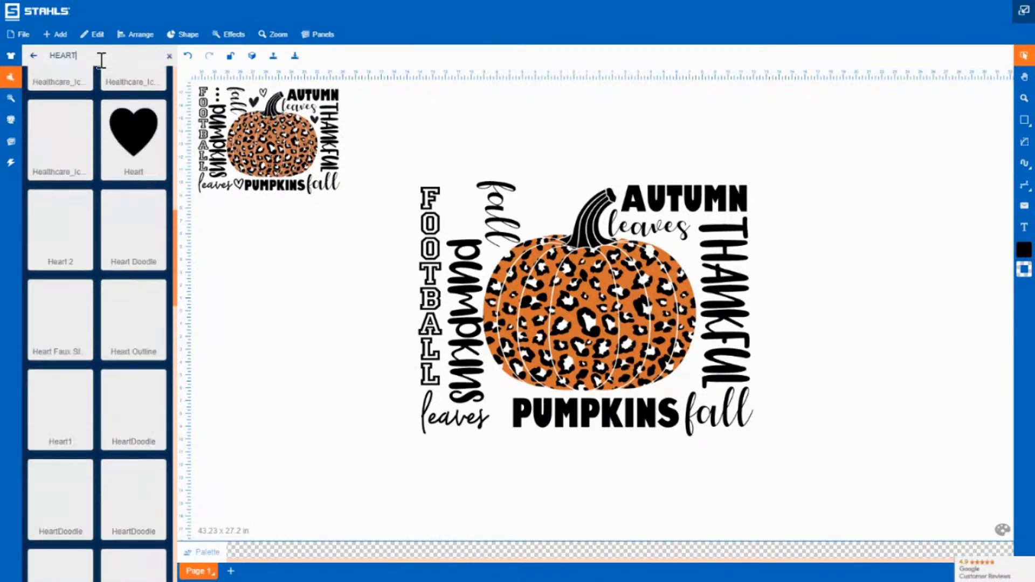
Step: Browse the heart clip art results for outline and solid hearts resembling those in the reference design
{"action": "scroll", "coordinate": [105, 319], "scroll_direction": "down", "scroll_amount": 5}
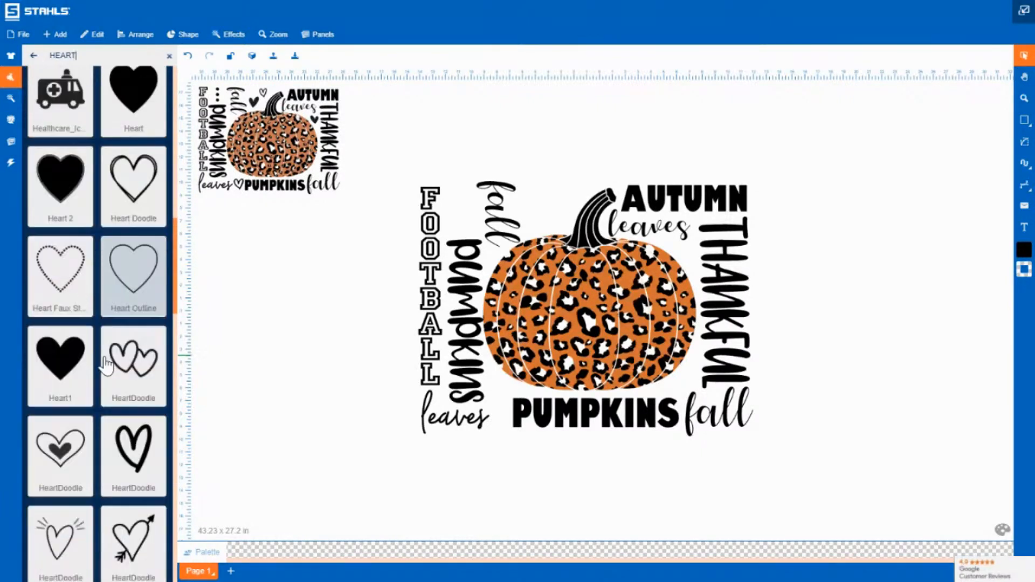
{"action": "scroll", "coordinate": [105, 364], "scroll_direction": "down", "scroll_amount": 6}
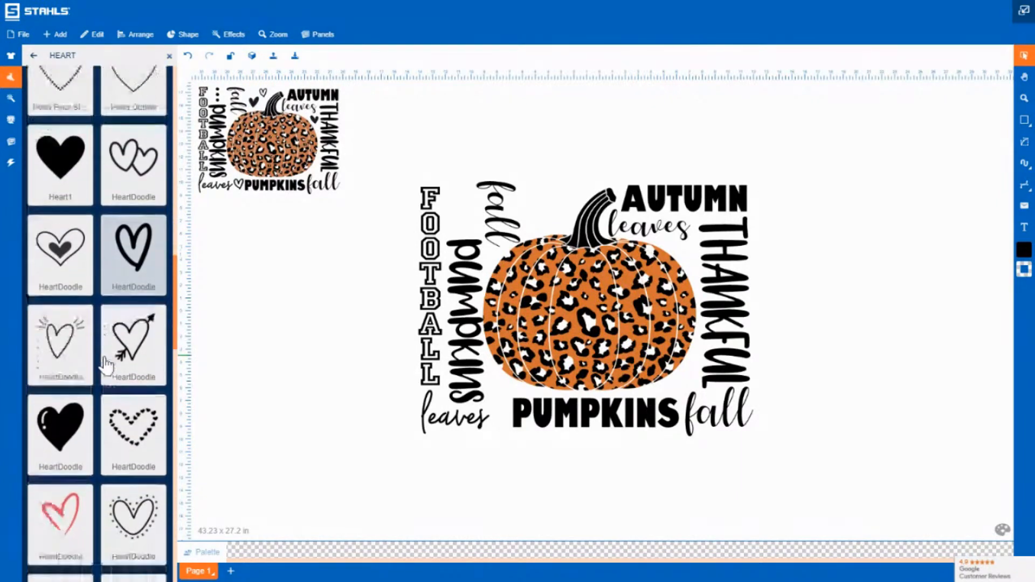
{"action": "scroll", "coordinate": [105, 364], "scroll_direction": "down", "scroll_amount": 6}
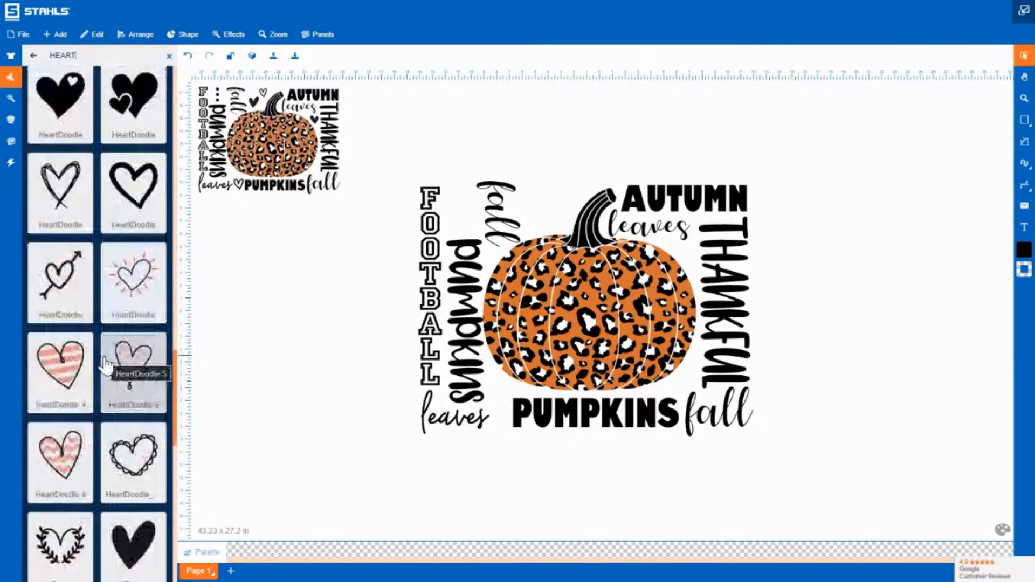
{"action": "scroll", "coordinate": [119, 378], "scroll_direction": "down", "scroll_amount": 8}
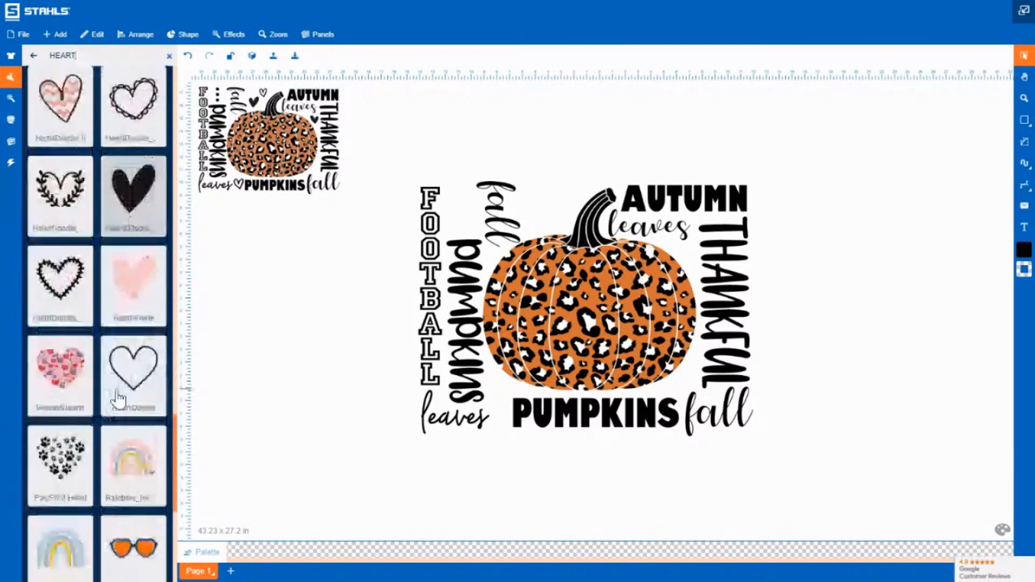
{"action": "scroll", "coordinate": [119, 399], "scroll_direction": "down", "scroll_amount": 6}
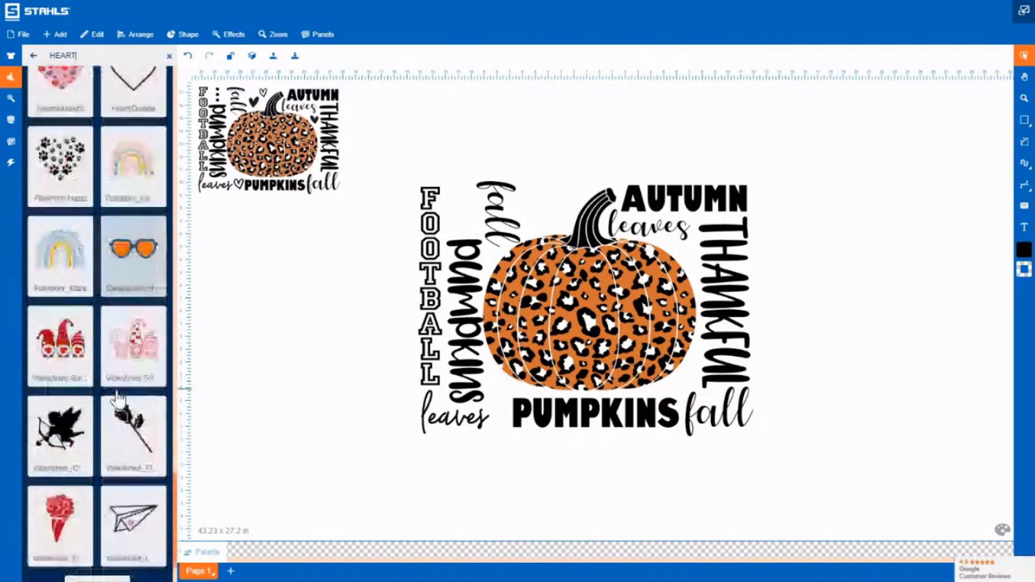
{"action": "scroll", "coordinate": [119, 399], "scroll_direction": "down", "scroll_amount": 2}
{"action": "scroll", "coordinate": [119, 399], "scroll_direction": "up", "scroll_amount": 6}
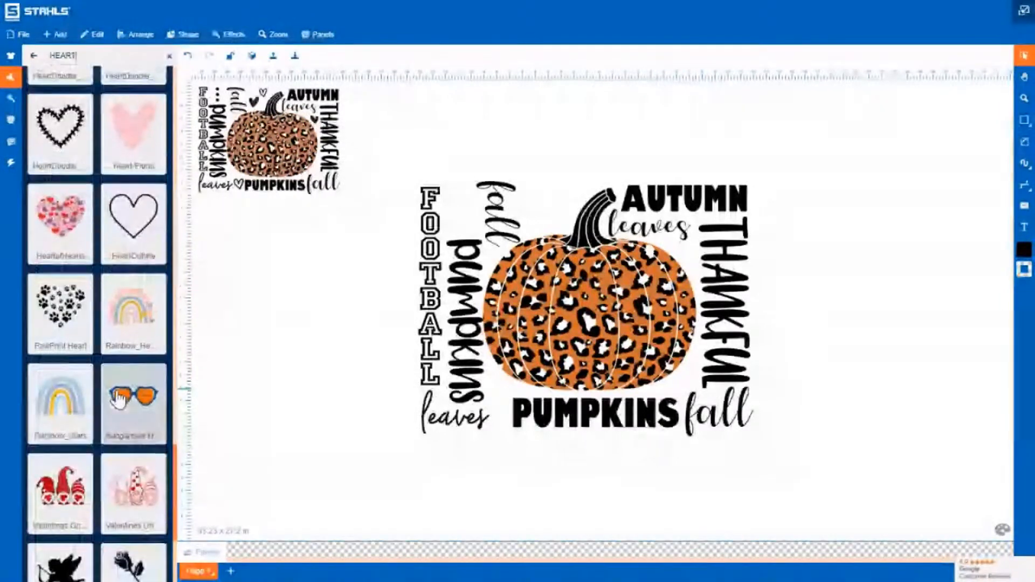
{"action": "scroll", "coordinate": [119, 399], "scroll_direction": "up", "scroll_amount": 4}
{"action": "scroll", "coordinate": [118, 399], "scroll_direction": "down", "scroll_amount": 6}
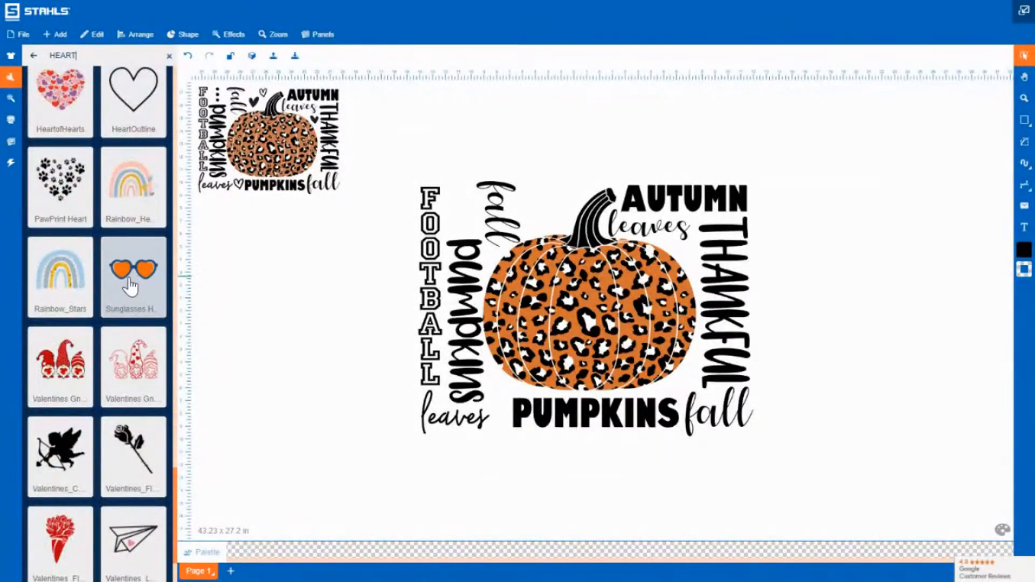
{"action": "scroll", "coordinate": [105, 326], "scroll_direction": "up", "scroll_amount": 3}
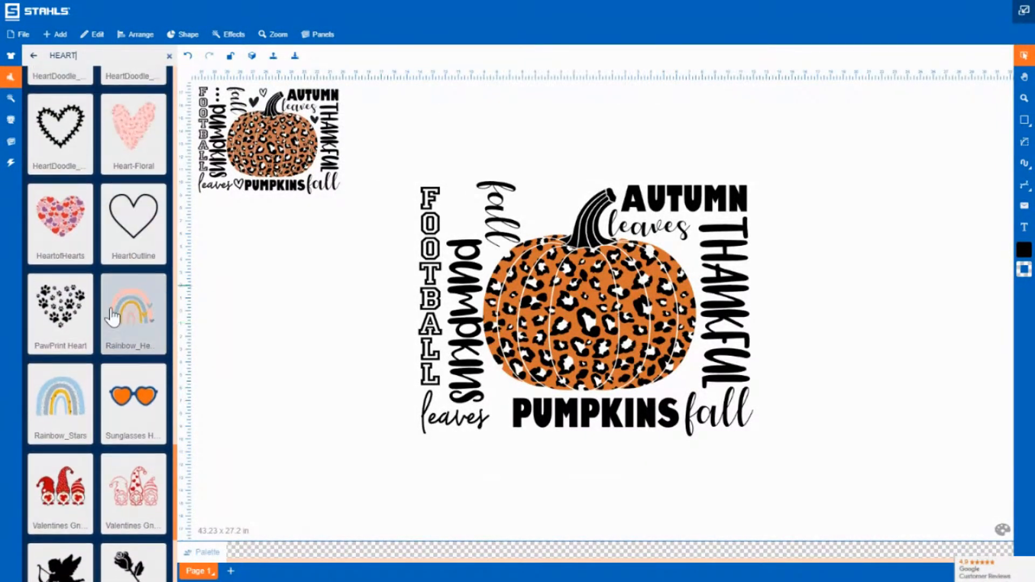
{"action": "scroll", "coordinate": [112, 323], "scroll_direction": "up", "scroll_amount": 3}
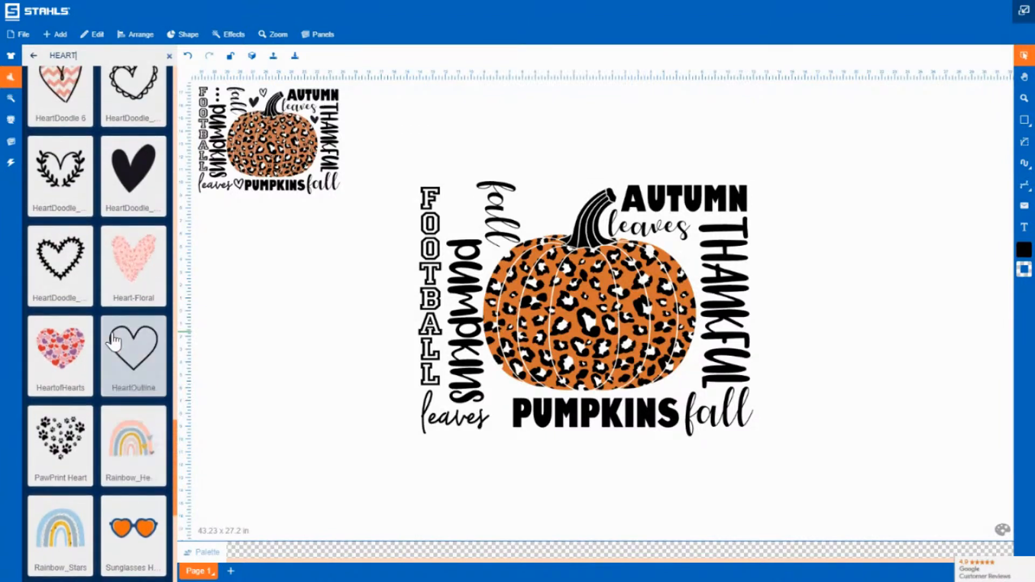
{"action": "scroll", "coordinate": [113, 341], "scroll_direction": "up", "scroll_amount": 2}
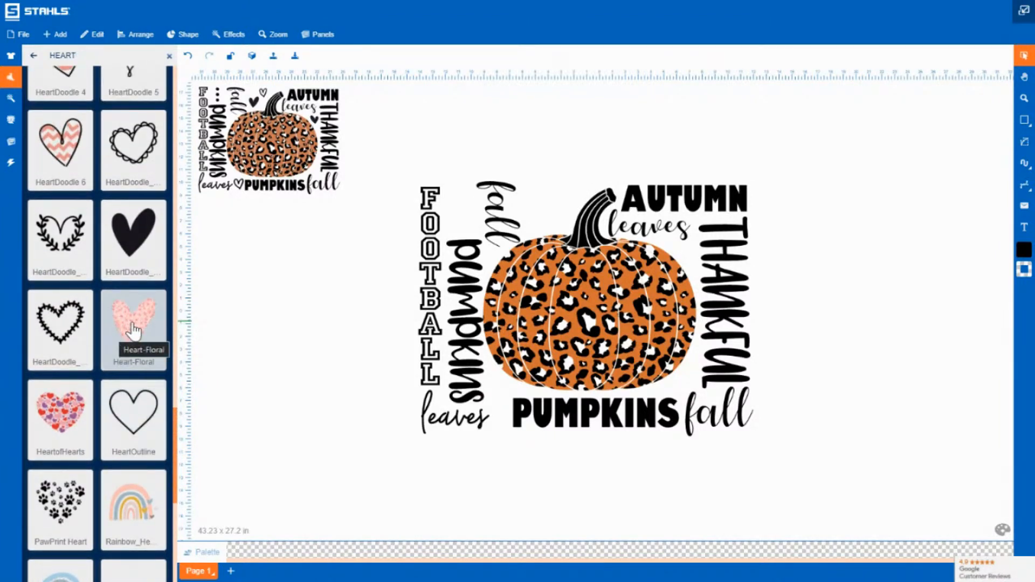
{"action": "scroll", "coordinate": [134, 330], "scroll_direction": "up", "scroll_amount": 6}
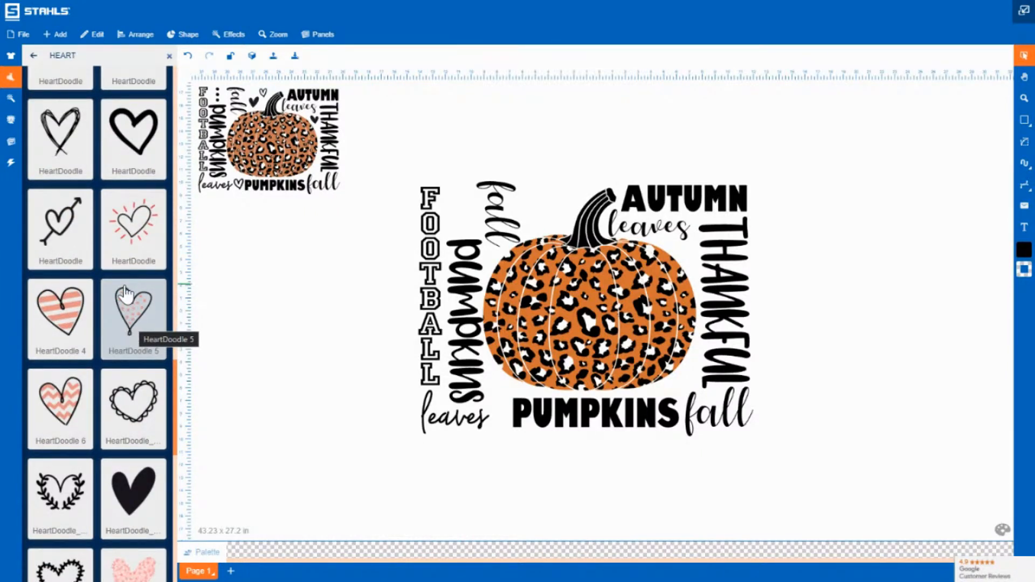
{"action": "scroll", "coordinate": [132, 323], "scroll_direction": "up", "scroll_amount": 6}
{"action": "scroll", "coordinate": [126, 293], "scroll_direction": "up", "scroll_amount": 10}
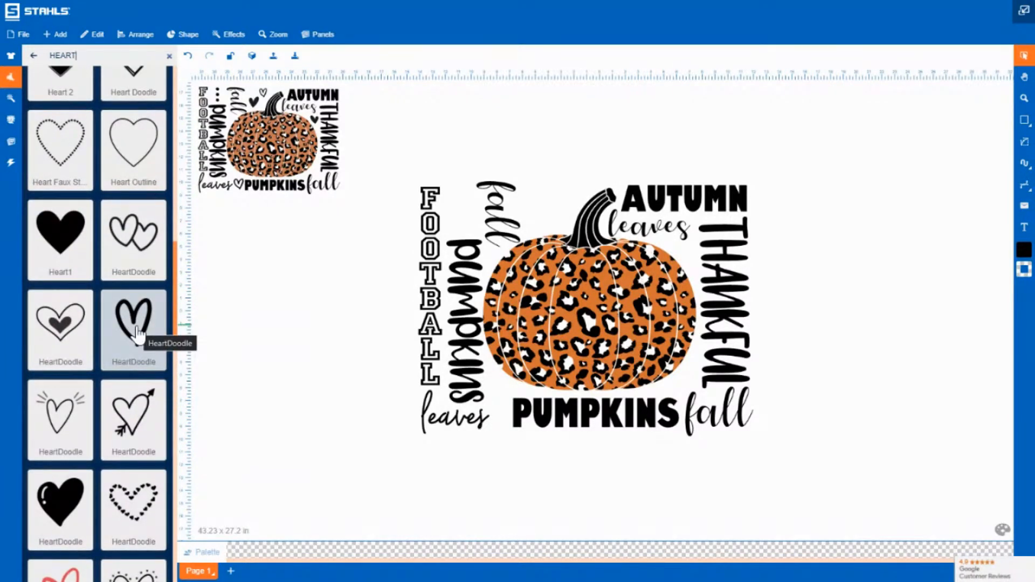
Step: Add the bold outline HeartDoodle and the solid black HeartDoodle, placing both in the empty canvas area beside "FOOTBALL"
{"action": "left_click", "coordinate": [137, 334]}
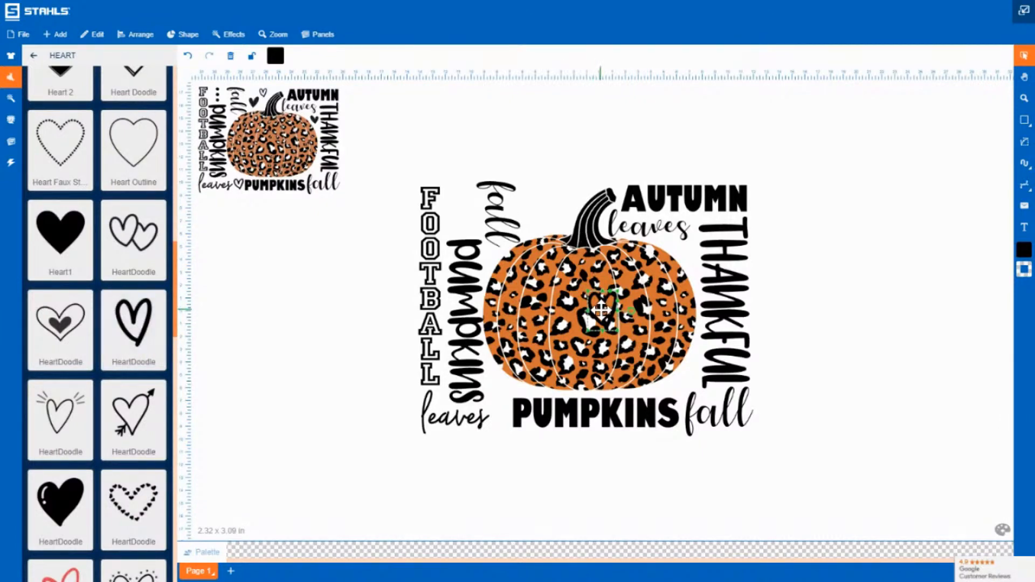
{"action": "left_click_drag", "start_coordinate": [601, 310], "coordinate": [313, 363]}
{"action": "scroll", "coordinate": [60, 324], "scroll_direction": "up", "scroll_amount": 3}
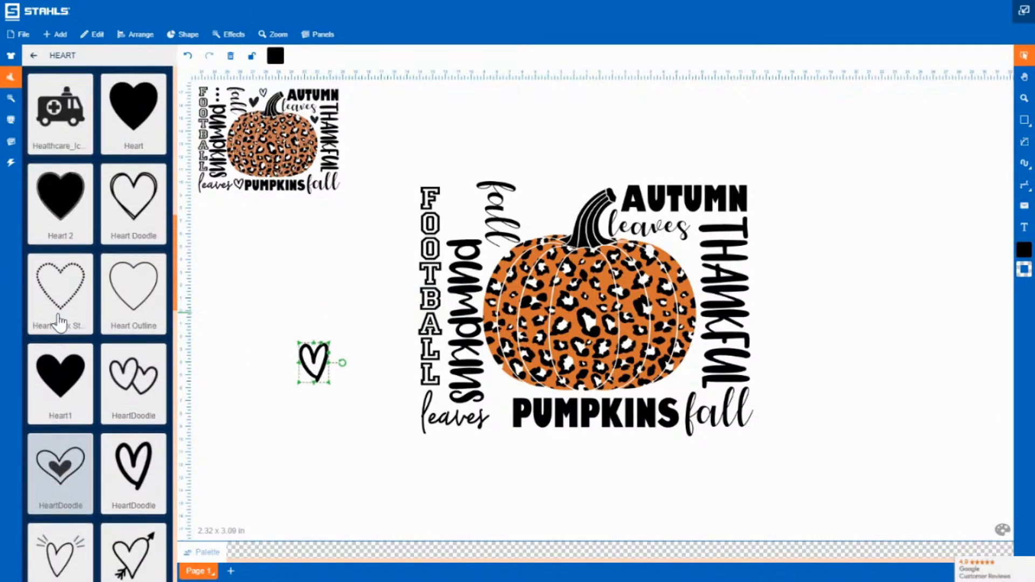
{"action": "scroll", "coordinate": [59, 322], "scroll_direction": "up", "scroll_amount": 10}
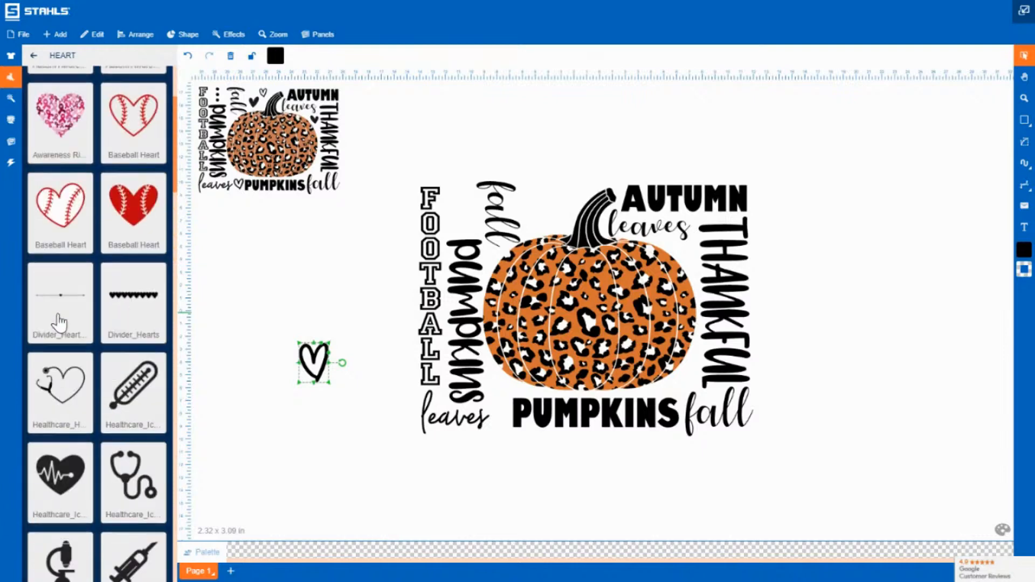
{"action": "scroll", "coordinate": [60, 322], "scroll_direction": "up", "scroll_amount": 3}
{"action": "scroll", "coordinate": [60, 322], "scroll_direction": "down", "scroll_amount": 7}
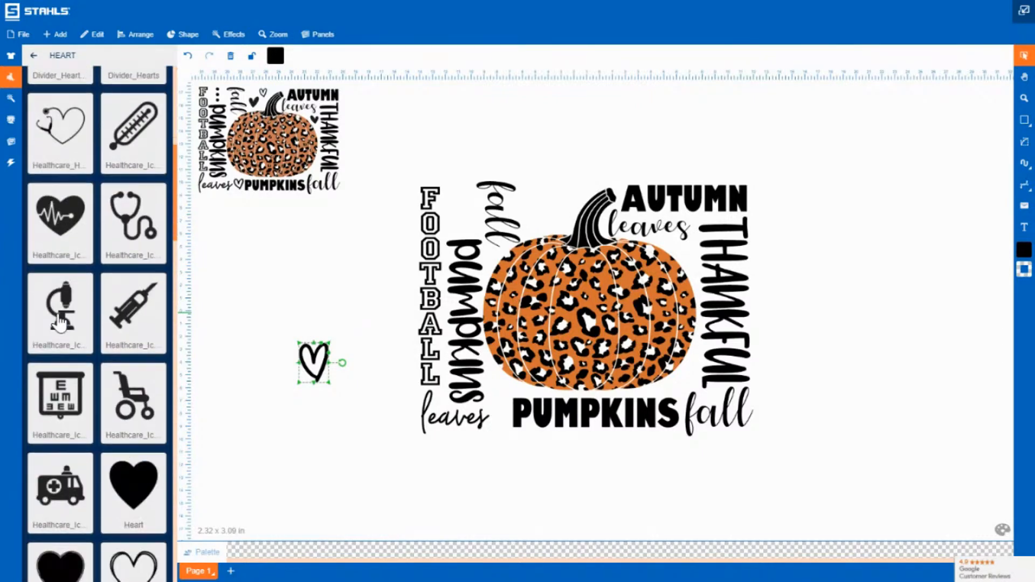
{"action": "scroll", "coordinate": [60, 321], "scroll_direction": "down", "scroll_amount": 10}
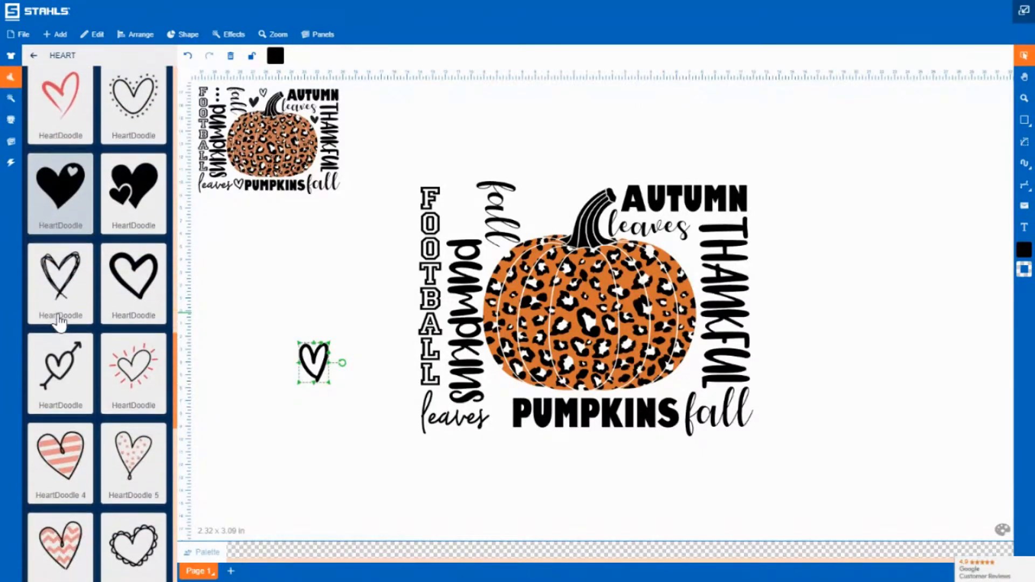
{"action": "scroll", "coordinate": [59, 322], "scroll_direction": "down", "scroll_amount": 10}
{"action": "left_click", "coordinate": [134, 330]}
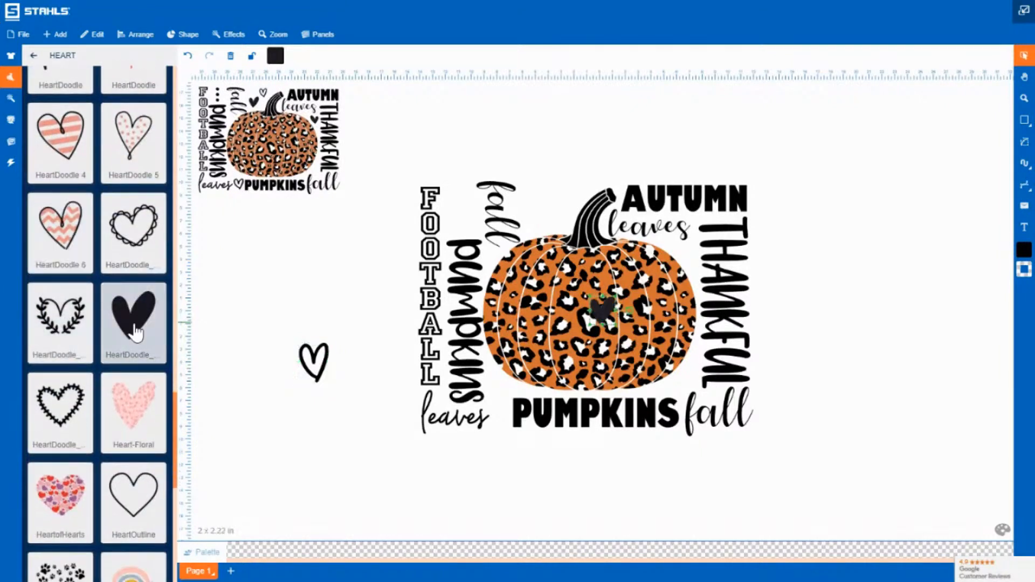
{"action": "left_click_drag", "start_coordinate": [593, 306], "coordinate": [345, 335]}
Step: Add the polka-dot HeartDoodle 5 and place it on the empty canvas beside the outline heart
{"action": "scroll", "coordinate": [115, 305], "scroll_direction": "up", "scroll_amount": 1}
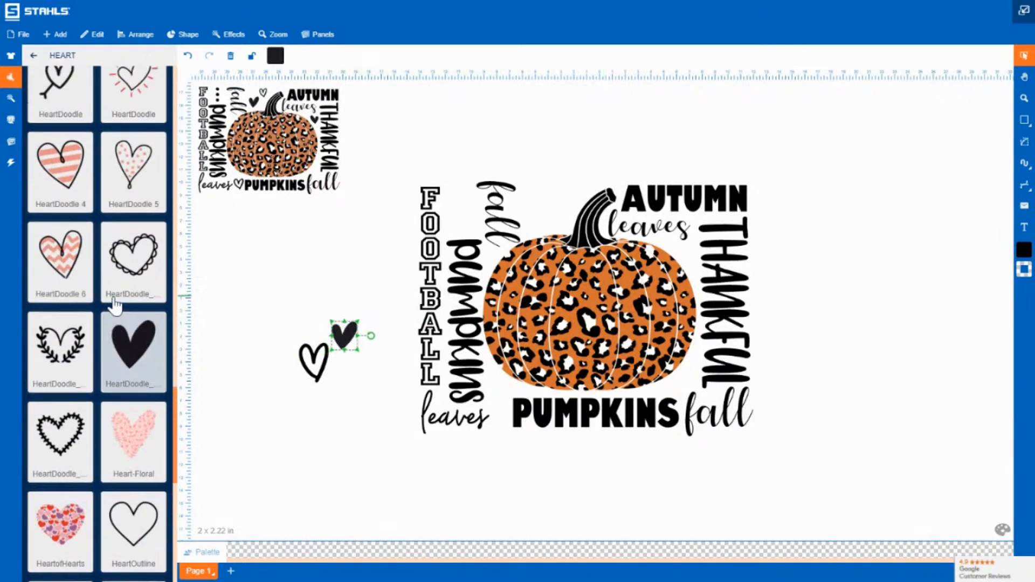
{"action": "left_click", "coordinate": [132, 186]}
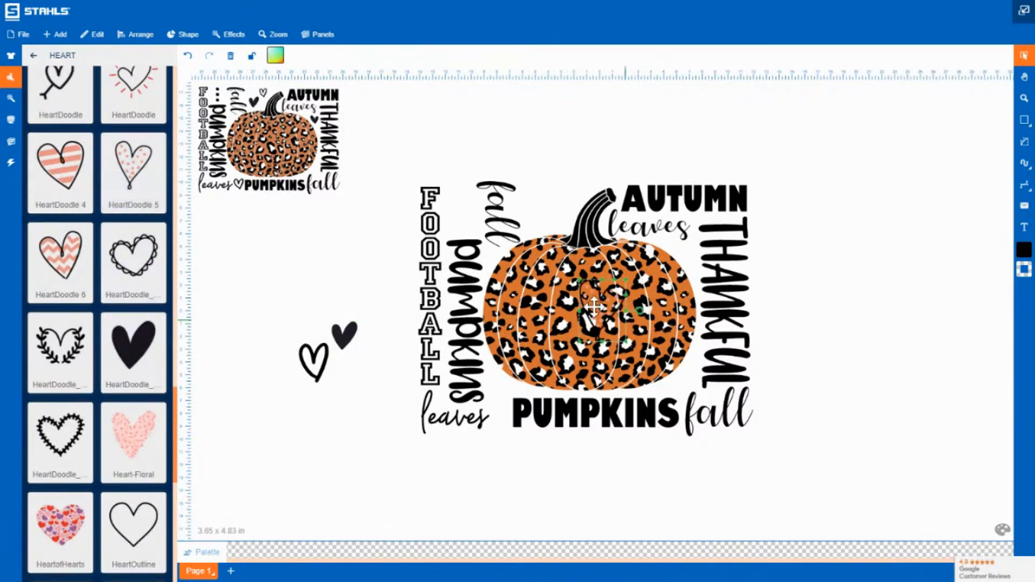
{"action": "left_click_drag", "start_coordinate": [594, 306], "coordinate": [265, 316]}
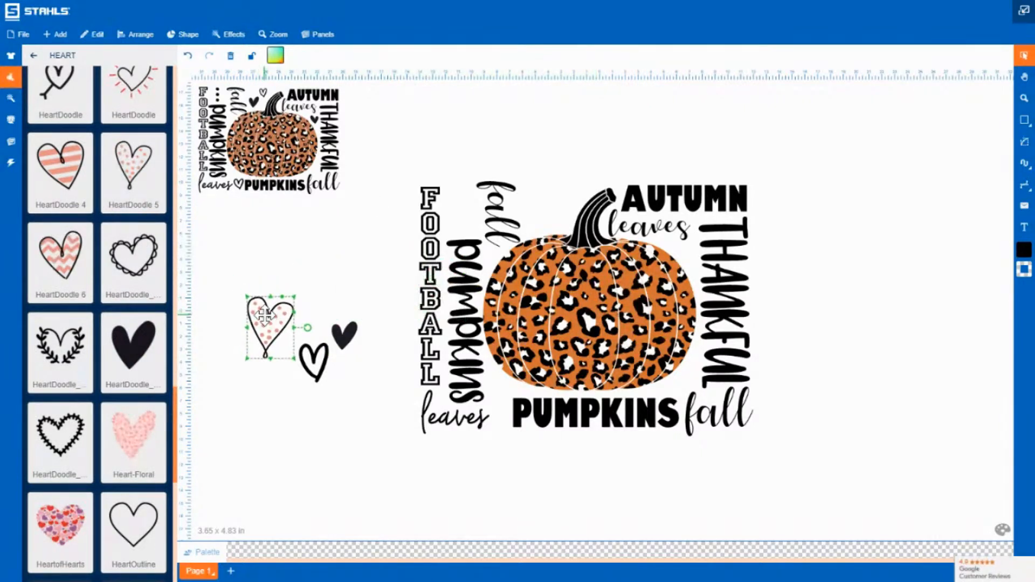
{"action": "left_click", "coordinate": [270, 439]}
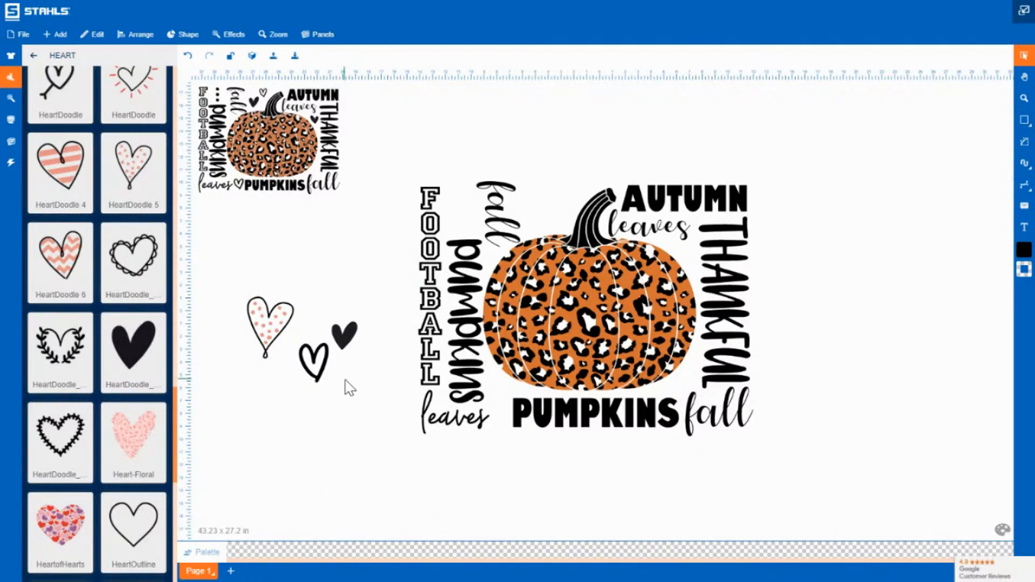
Step: Place the outline and solid hearts between the vertical "fall" and the pumpkin stem, and mirror the solid heart horizontally
{"action": "left_click_drag", "start_coordinate": [320, 359], "coordinate": [552, 189]}
{"action": "left_click", "coordinate": [319, 358]}
{"action": "left_click_drag", "start_coordinate": [342, 329], "coordinate": [568, 208]}
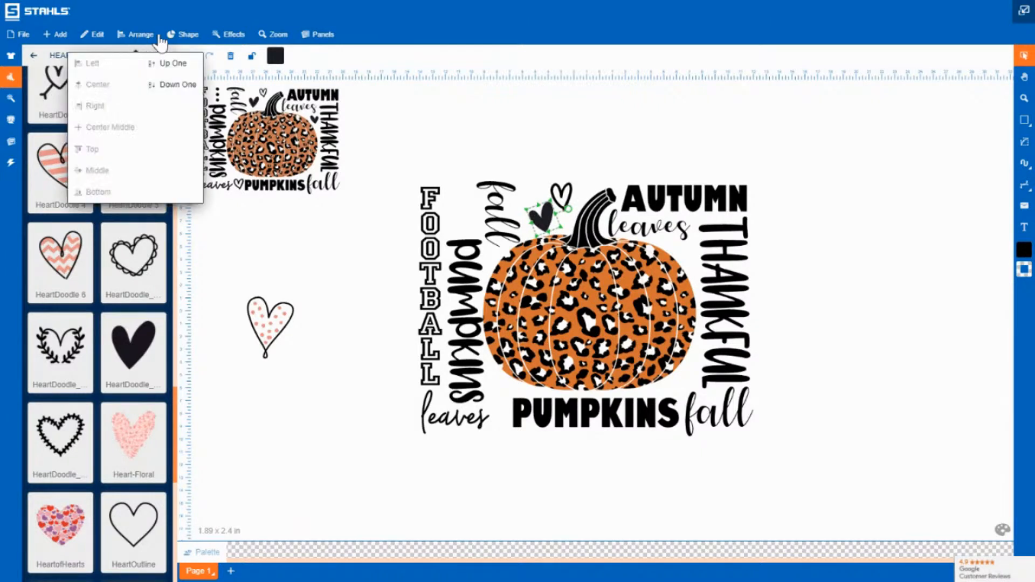
{"action": "mouse_move", "coordinate": [181, 47]}
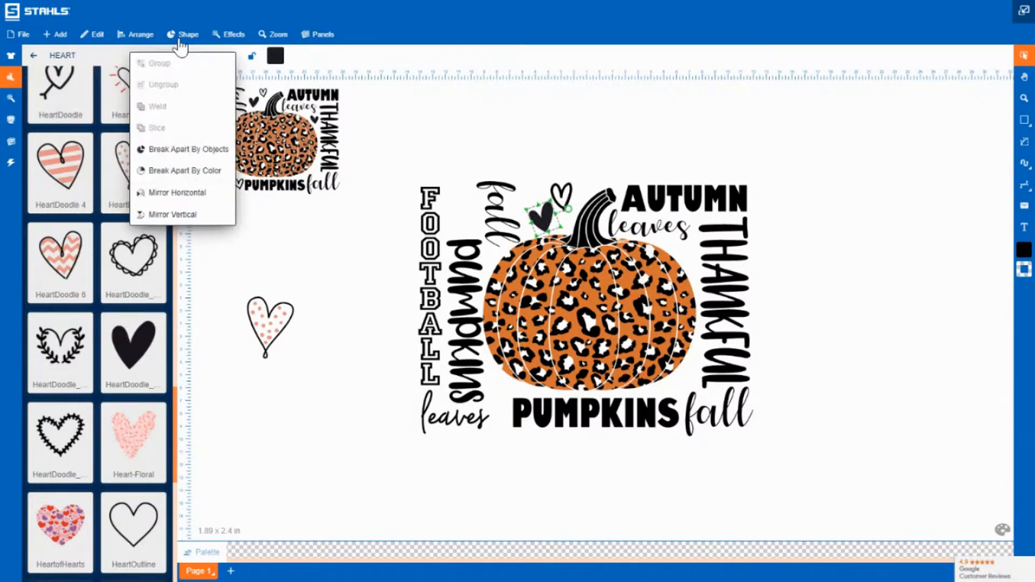
{"action": "left_click", "coordinate": [192, 195]}
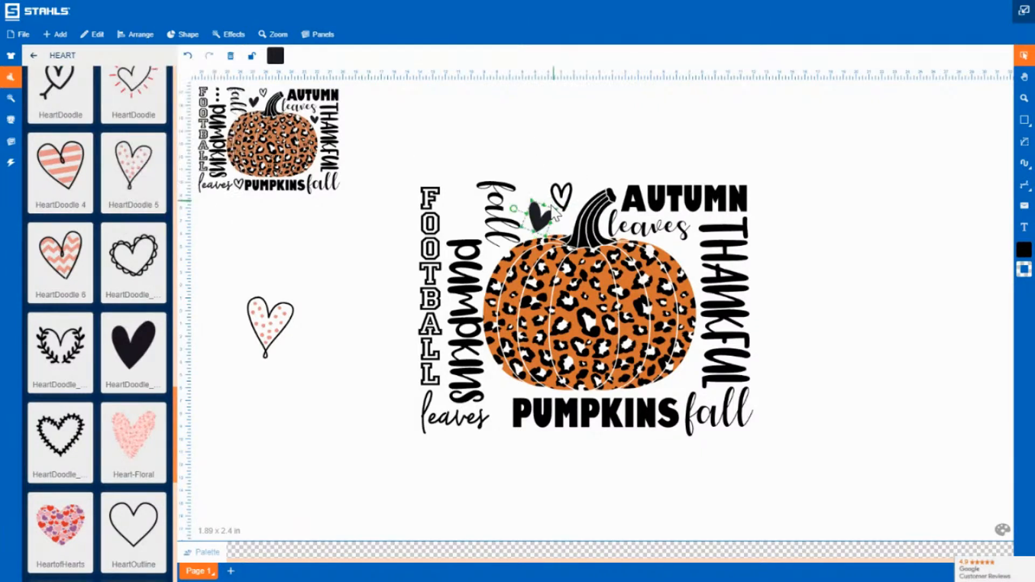
{"action": "left_click", "coordinate": [341, 281]}
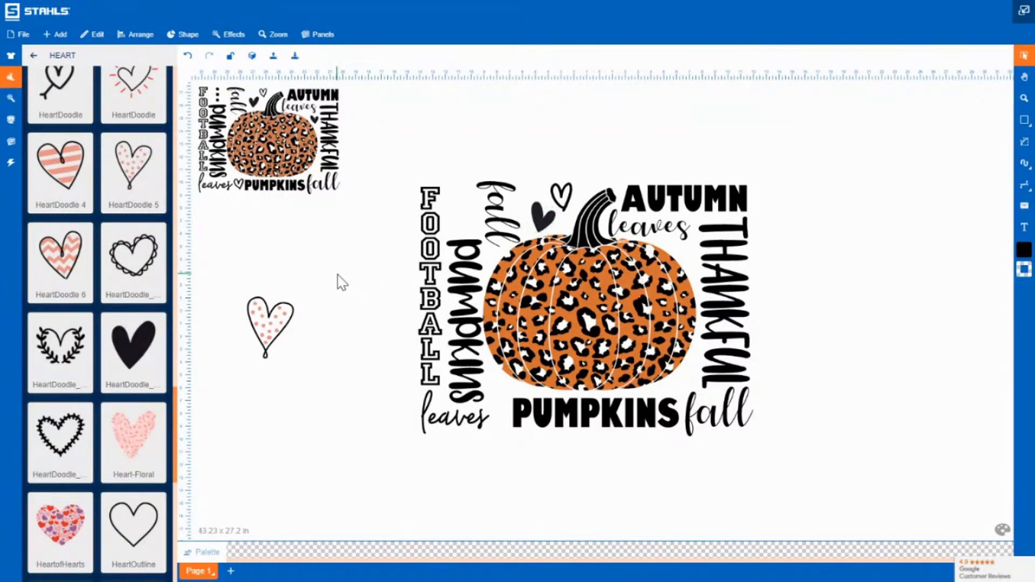
Step: Delete the outline of the polka-dot heart and break its remaining dots apart by objects
{"action": "left_click_drag", "start_coordinate": [296, 353], "coordinate": [245, 270]}
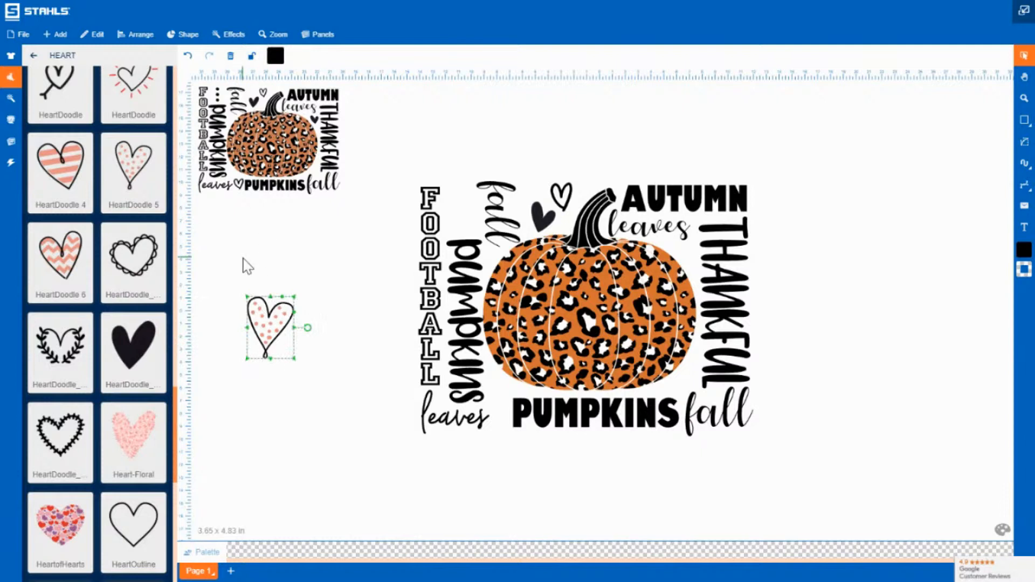
{"action": "key", "text": "Delete"}
{"action": "left_click", "coordinate": [265, 337]}
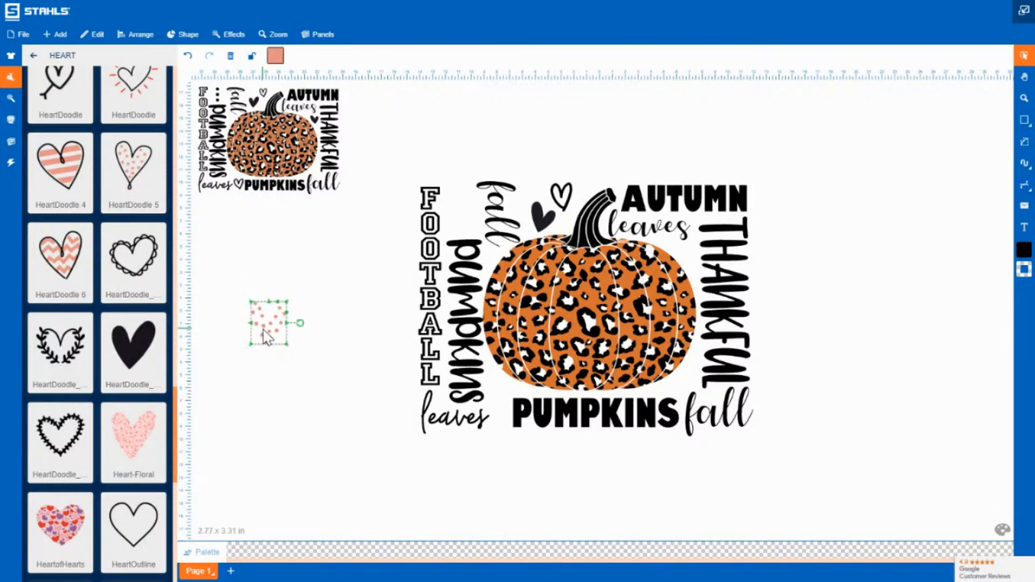
{"action": "left_click", "coordinate": [190, 37]}
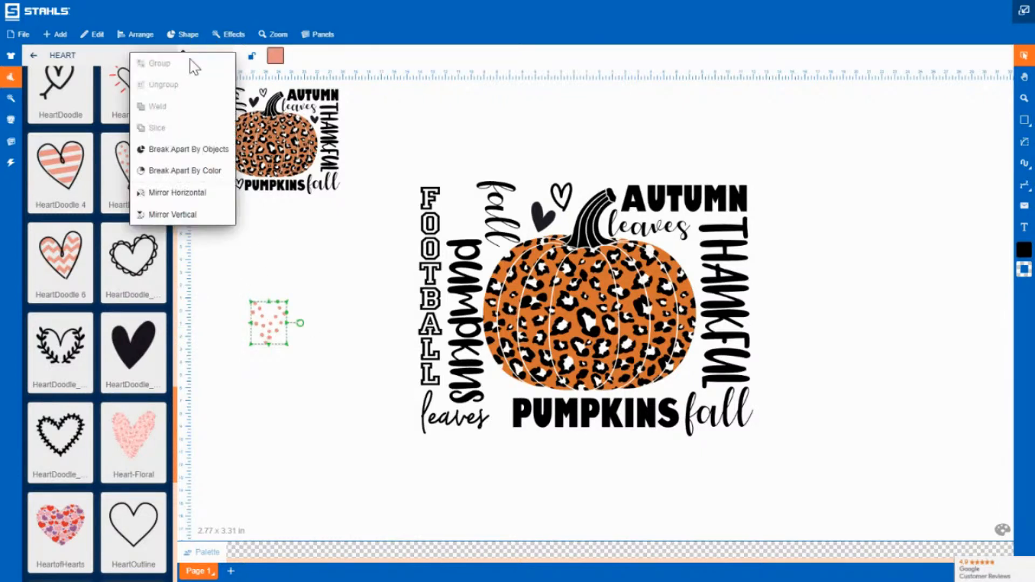
{"action": "left_click", "coordinate": [208, 154]}
{"action": "left_click", "coordinate": [306, 366]}
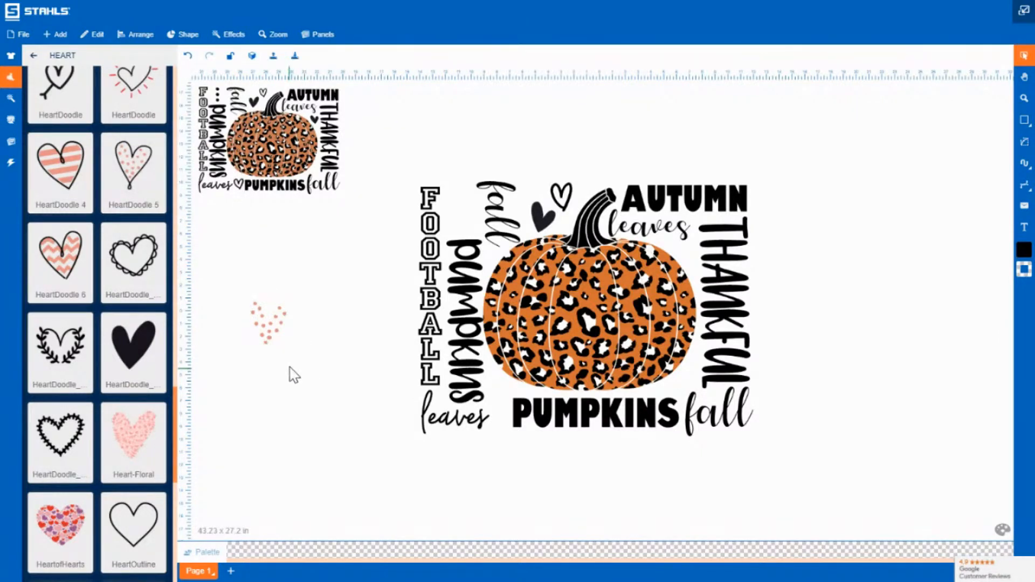
Step: Stack three of the separated dots in a vertical column above the vertical word "pumpkins"
{"action": "left_click_drag", "start_coordinate": [281, 309], "coordinate": [450, 217]}
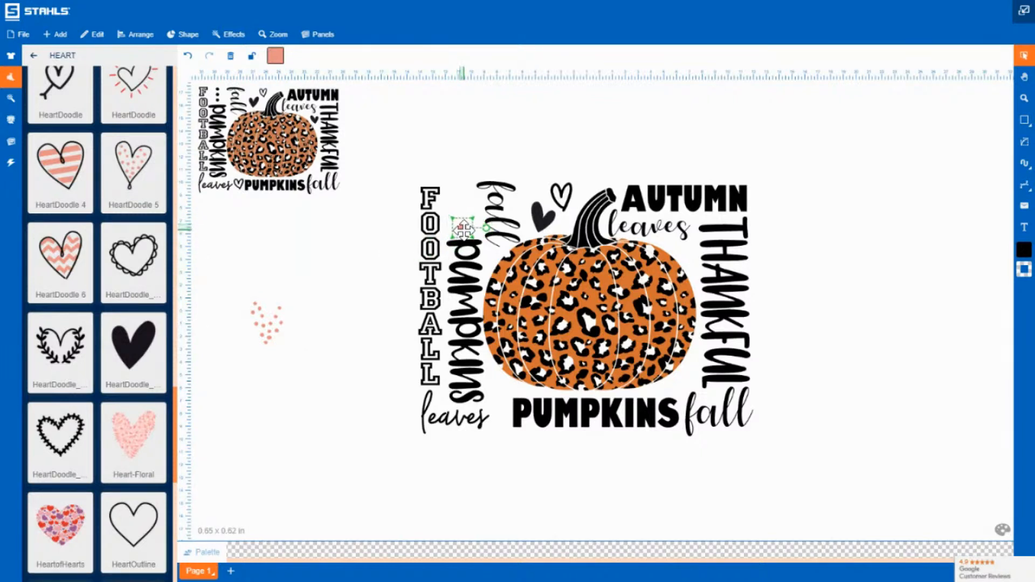
{"action": "left_click_drag", "start_coordinate": [255, 318], "coordinate": [461, 214]}
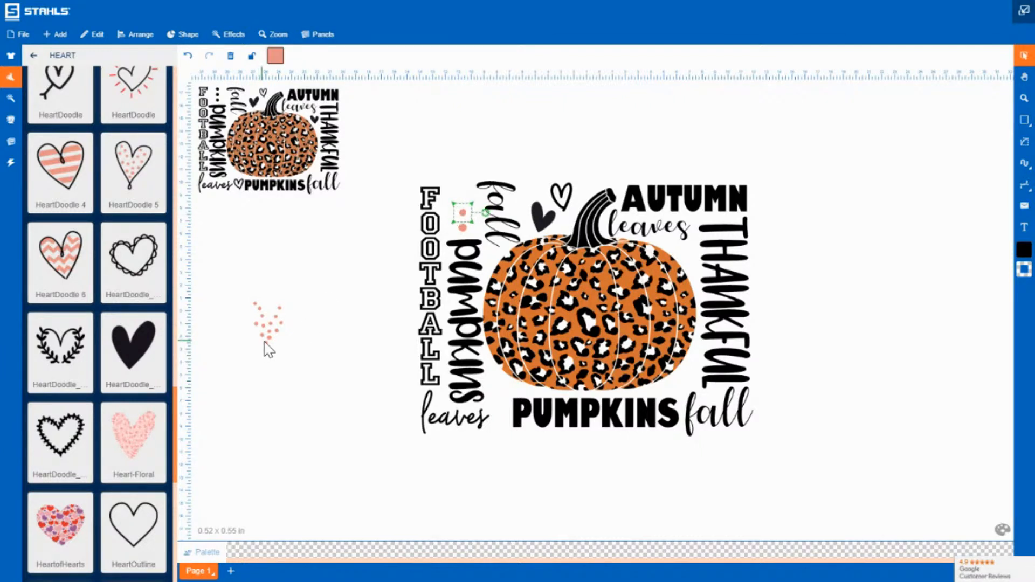
{"action": "left_click_drag", "start_coordinate": [267, 340], "coordinate": [490, 268]}
Step: Recolor the three stacked dots black (000000) and delete the leftover pink dots
{"action": "left_click", "coordinate": [275, 56]}
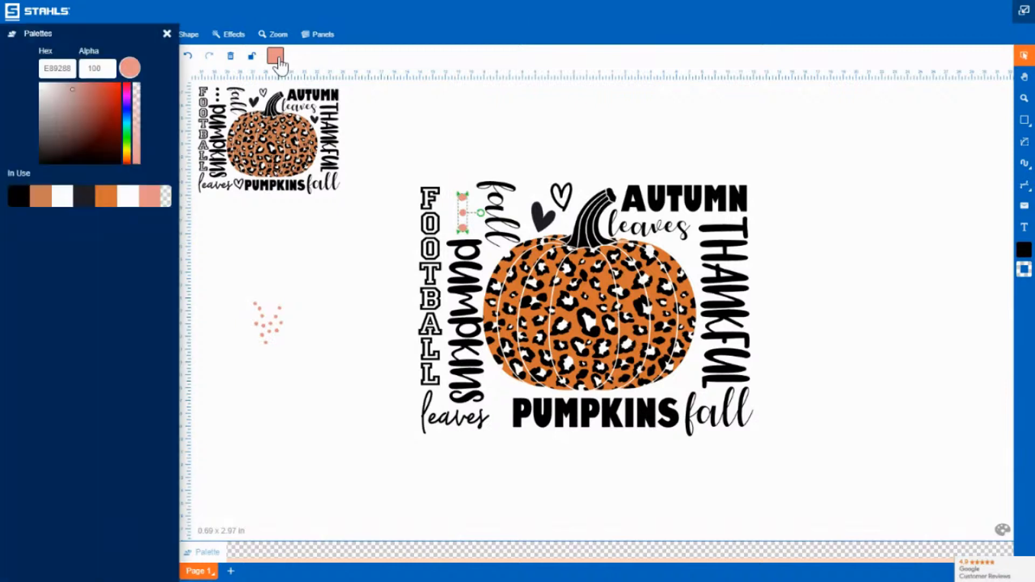
{"action": "left_click", "coordinate": [22, 197]}
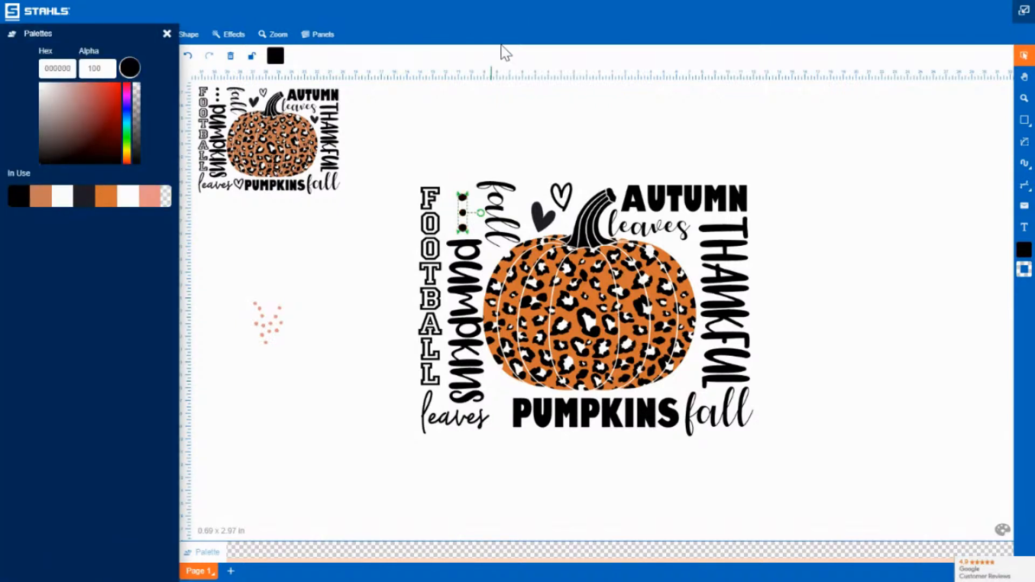
{"action": "left_click", "coordinate": [471, 120]}
{"action": "left_click_drag", "start_coordinate": [344, 379], "coordinate": [236, 287]}
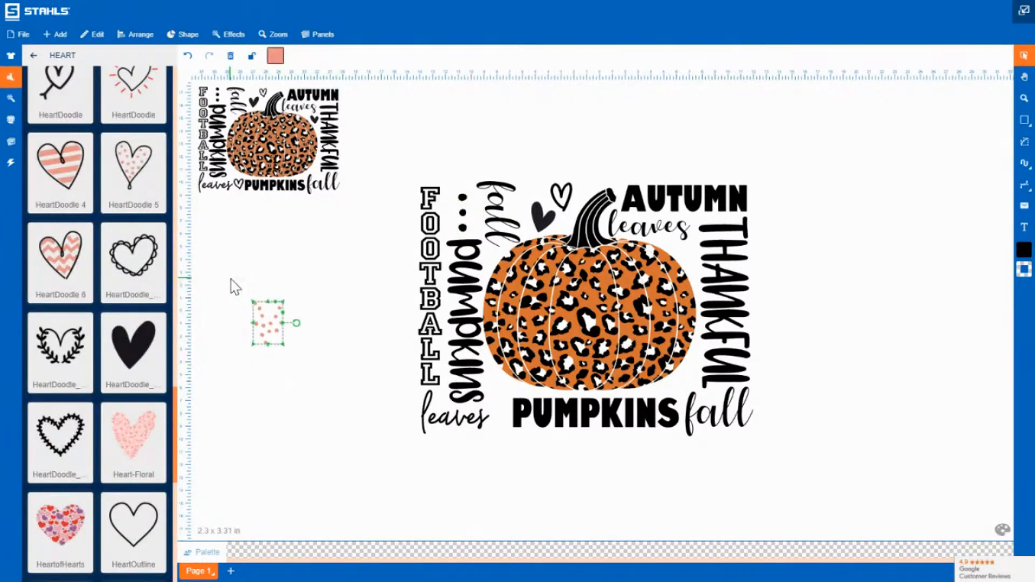
{"action": "key", "text": "Delete"}
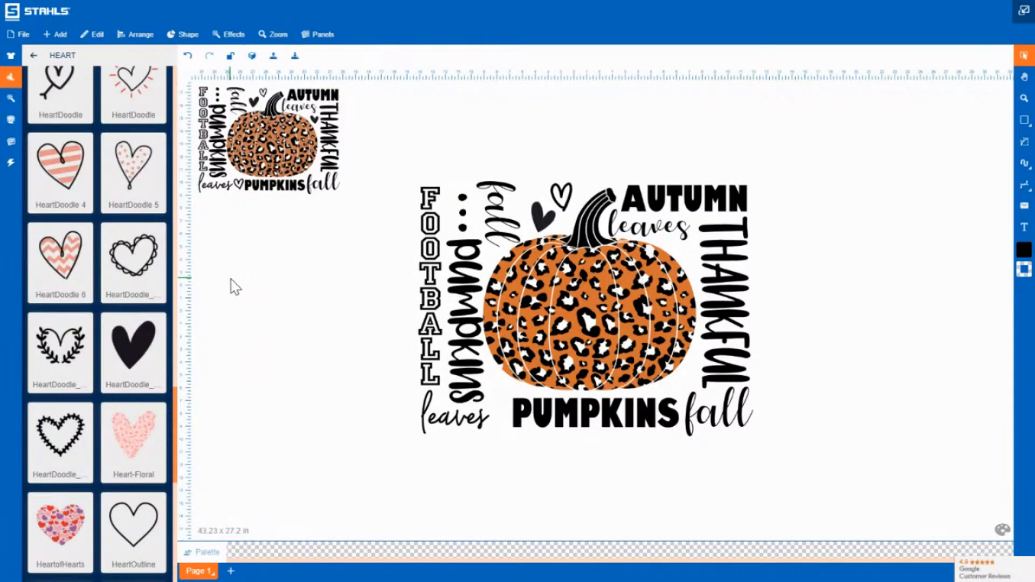
Step: Duplicate the outline heart and fit the copy between "leaves" and "PUMPKINS" in the bottom row, at about 1.7 x 1.68 in
{"action": "left_click", "coordinate": [564, 200]}
{"action": "key", "text": "ctrl+d"}
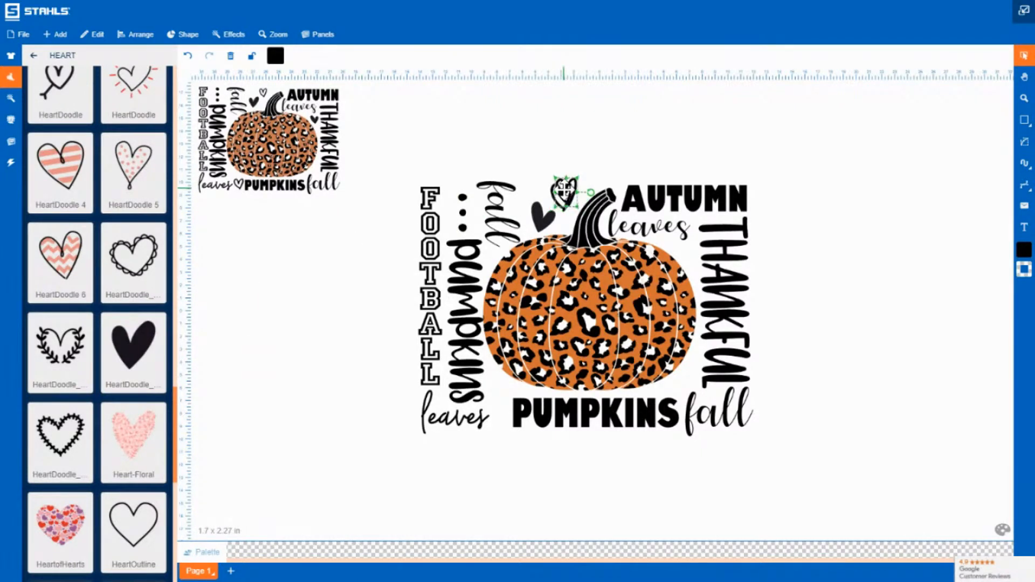
{"action": "left_click_drag", "start_coordinate": [563, 199], "coordinate": [501, 404]}
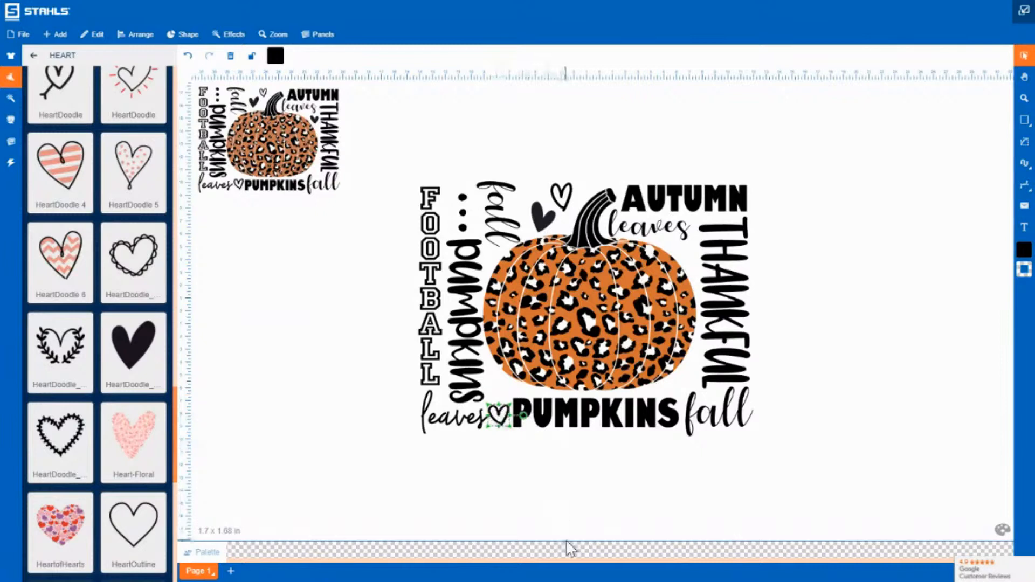
{"action": "left_click", "coordinate": [621, 490]}
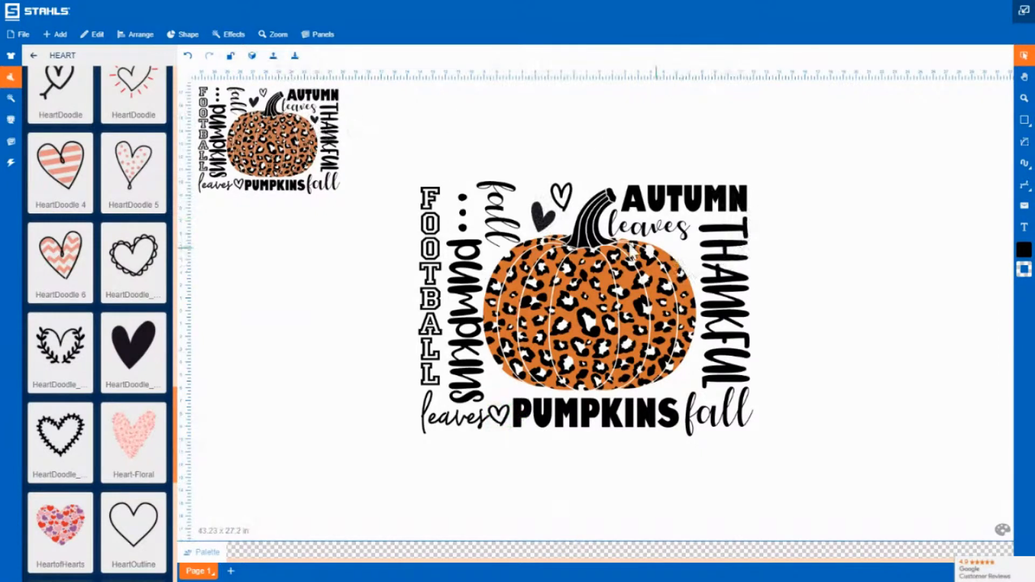
Step: Copy the solid heart between "leaves" and "THANKFUL" beside the pumpkin's upper edge, mirrored horizontally and reduced to about 1.46 x 1.86 in
{"action": "left_click", "coordinate": [542, 222]}
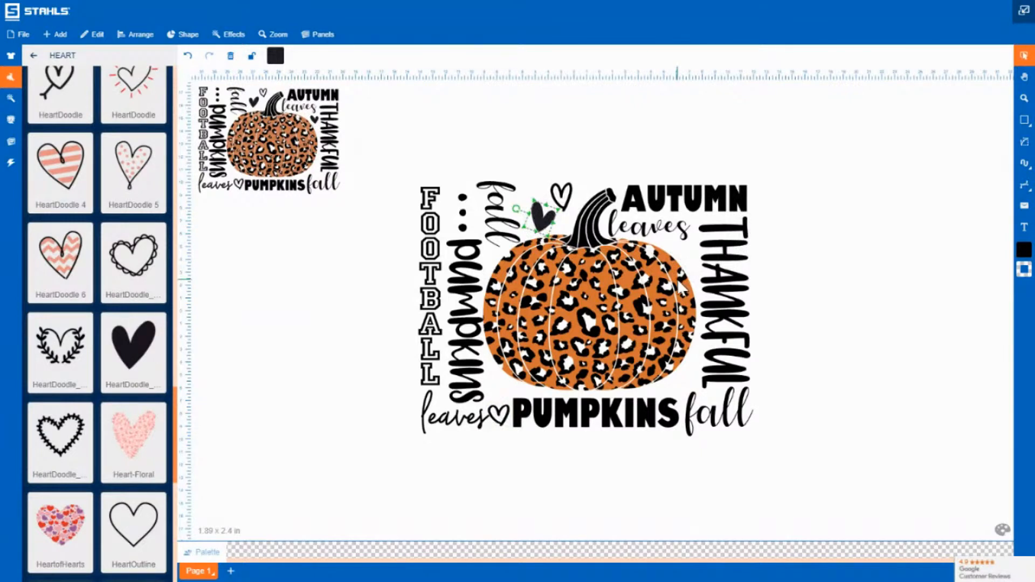
{"action": "left_click_drag", "start_coordinate": [544, 216], "coordinate": [681, 258]}
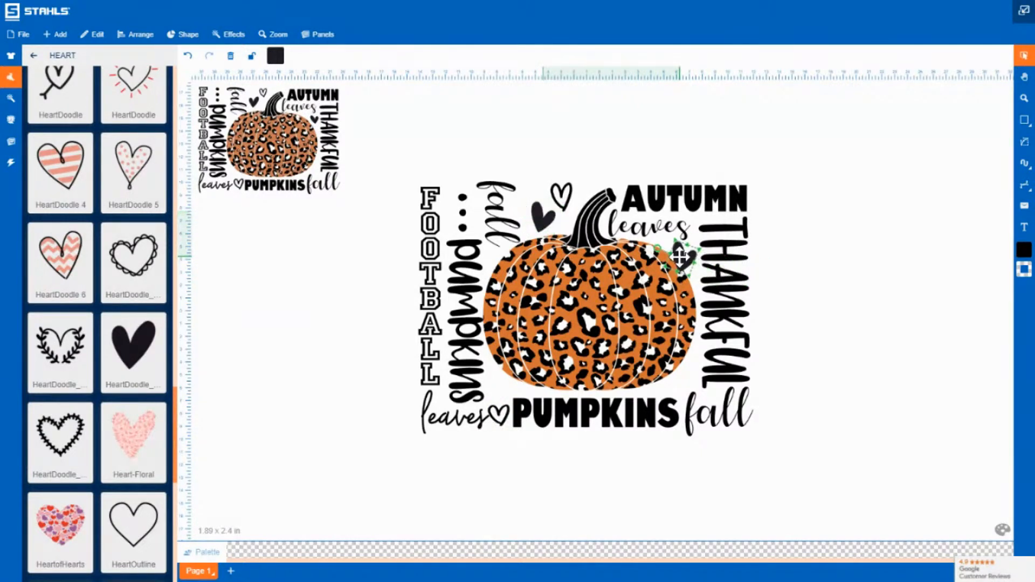
{"action": "left_click", "coordinate": [186, 36]}
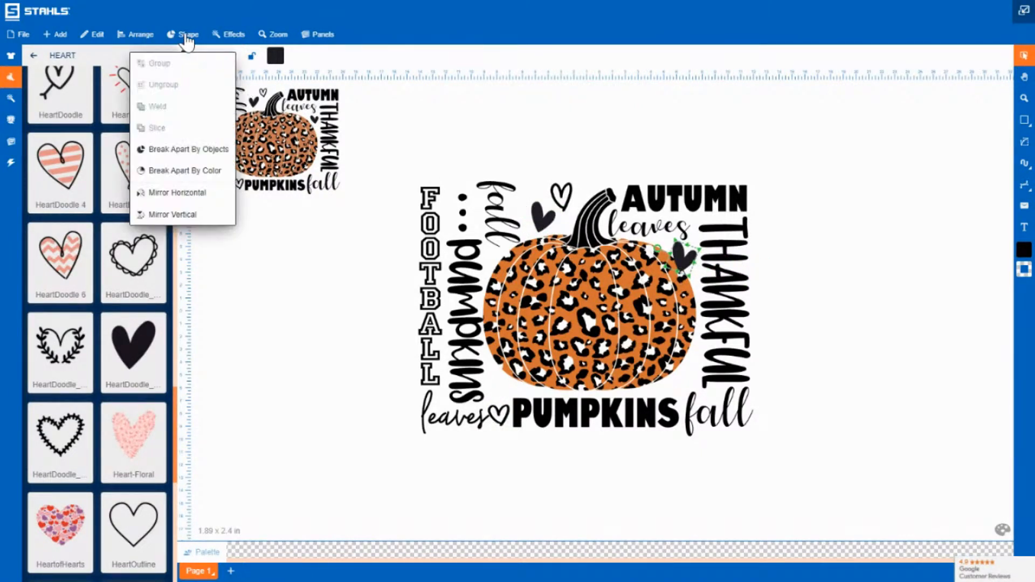
{"action": "left_click", "coordinate": [202, 194]}
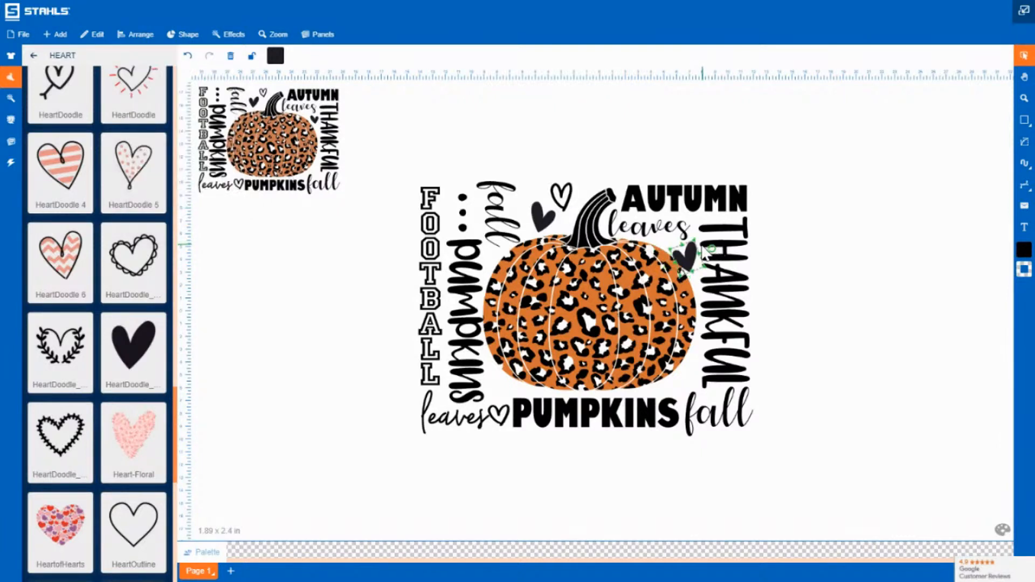
{"action": "left_click_drag", "start_coordinate": [704, 249], "coordinate": [689, 258]}
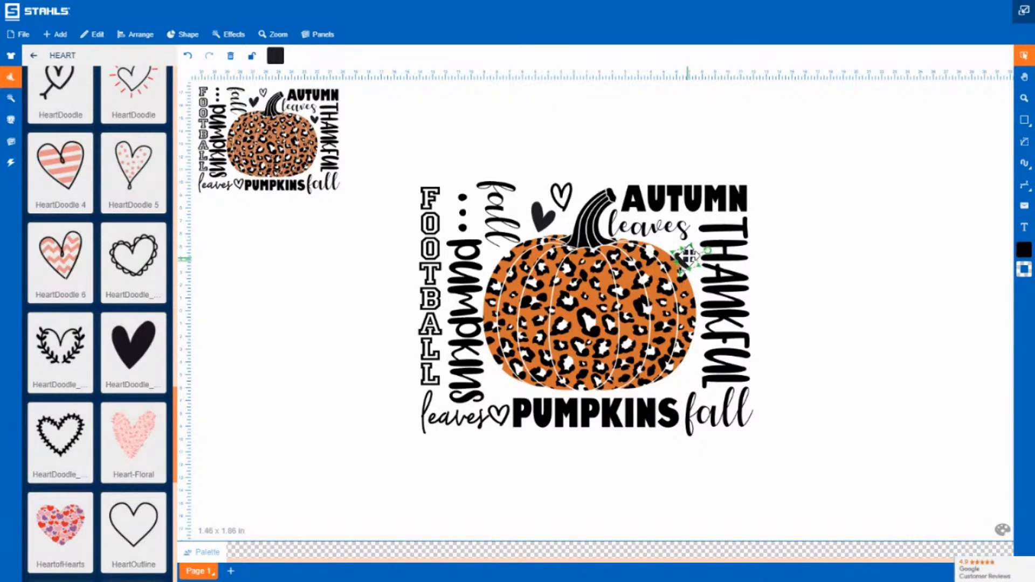
Step: Delete the small reference design and stretch "FOOTBALL" up level with the top words, about 1.88 x 15.79 in
{"action": "left_click_drag", "start_coordinate": [377, 231], "coordinate": [208, 90]}
{"action": "key", "text": "Delete"}
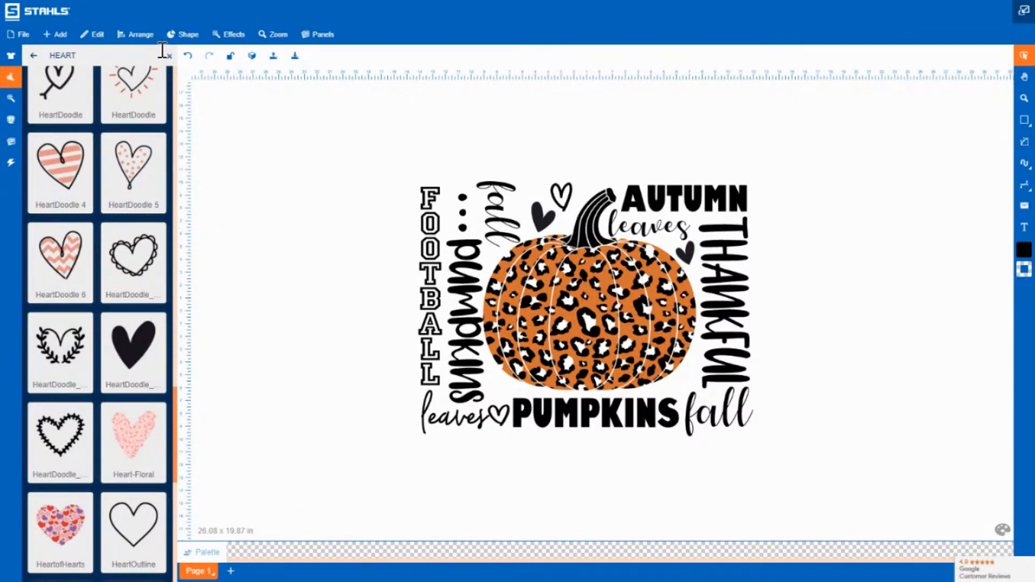
{"action": "left_click", "coordinate": [464, 430]}
{"action": "left_click", "coordinate": [433, 299]}
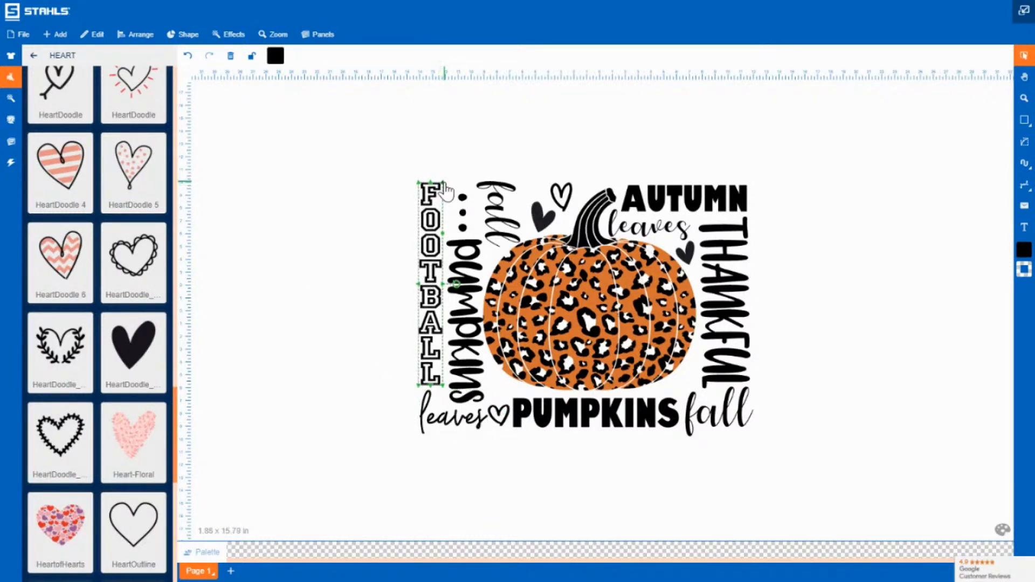
{"action": "left_click", "coordinate": [374, 177]}
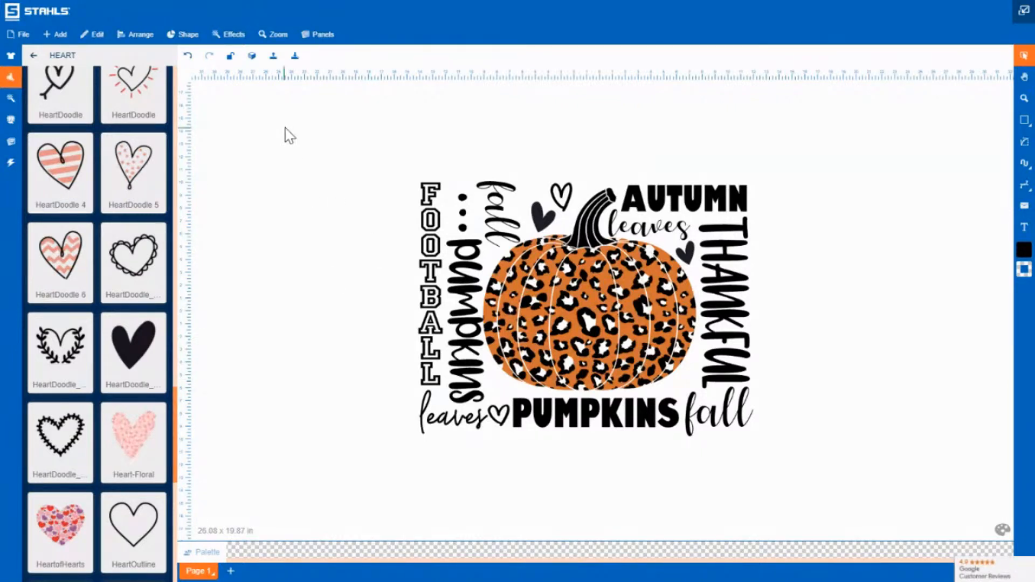
{"action": "left_click", "coordinate": [17, 35]}
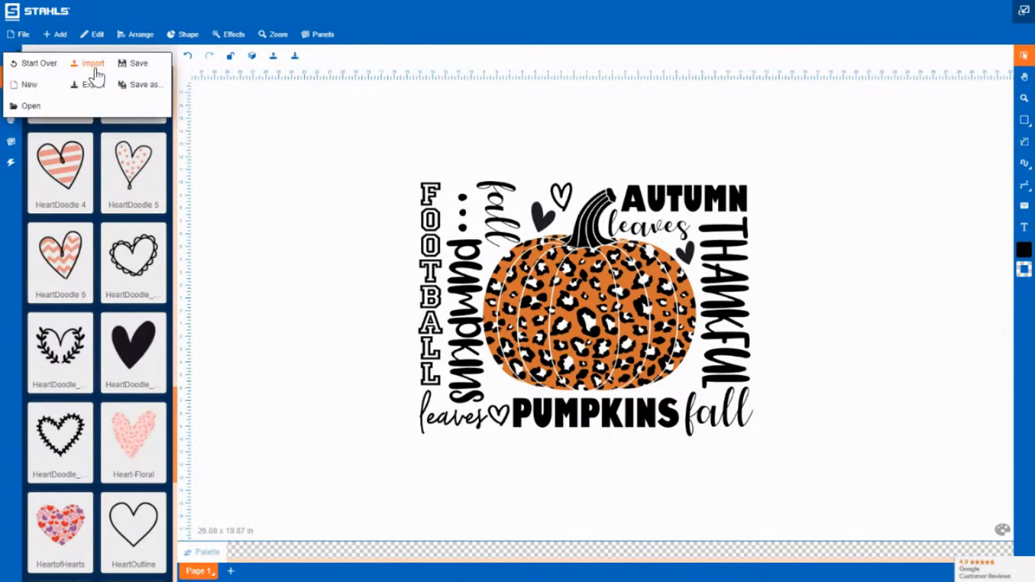
{"action": "left_click", "coordinate": [308, 291]}
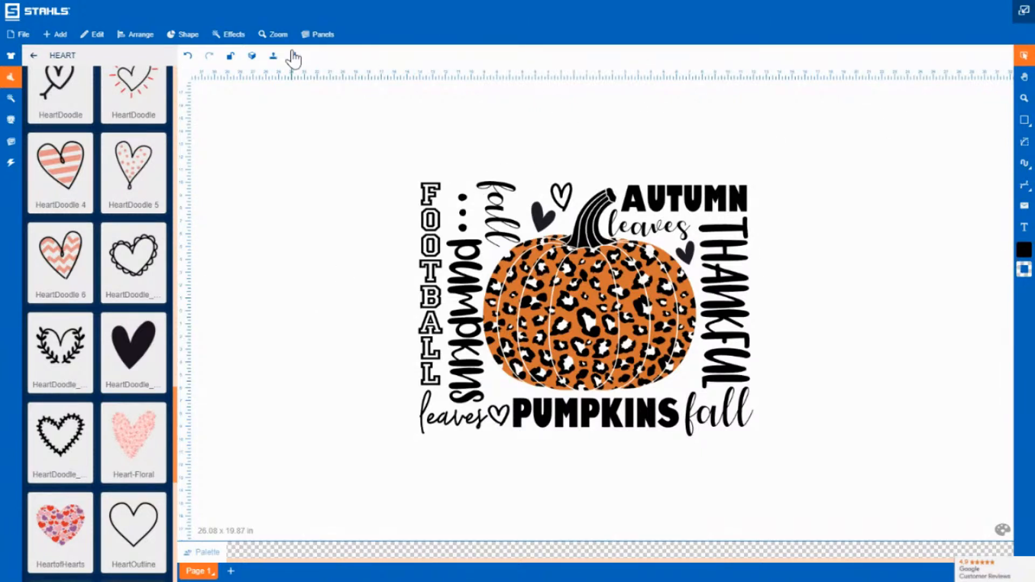
Step: Clear the "HEART" search and look through the clip art in the Symbols category
{"action": "double_click", "coordinate": [99, 52]}
{"action": "key", "text": "BackSpace"}
{"action": "left_click", "coordinate": [34, 56]}
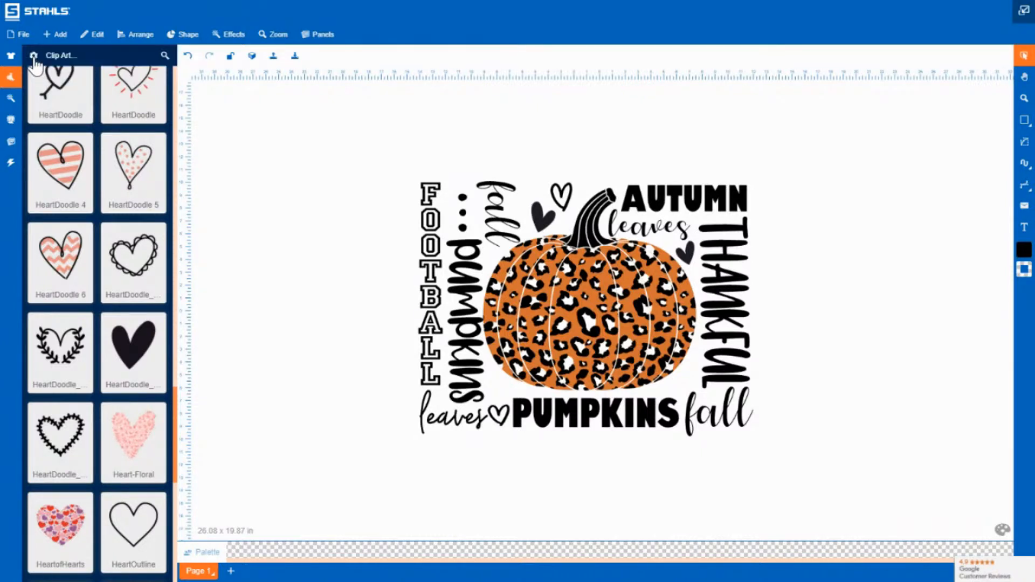
{"action": "left_click", "coordinate": [164, 56]}
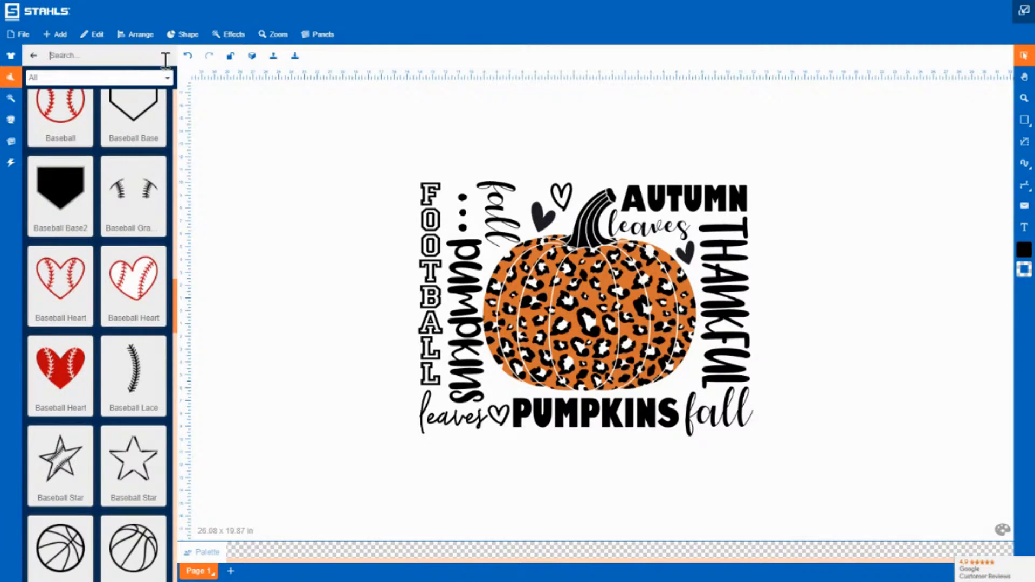
{"action": "left_click", "coordinate": [166, 78]}
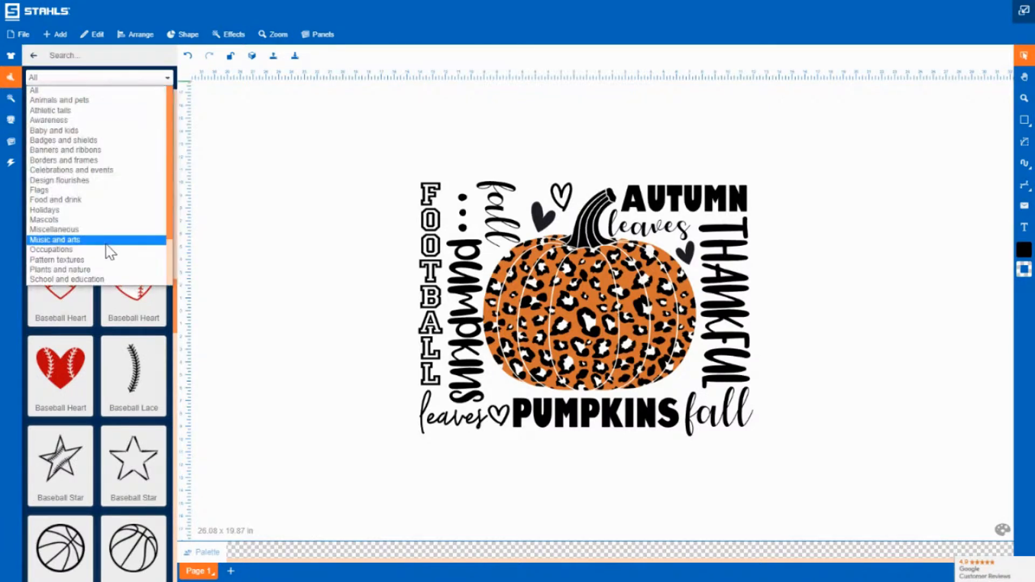
{"action": "scroll", "coordinate": [110, 252], "scroll_direction": "down", "scroll_amount": 2}
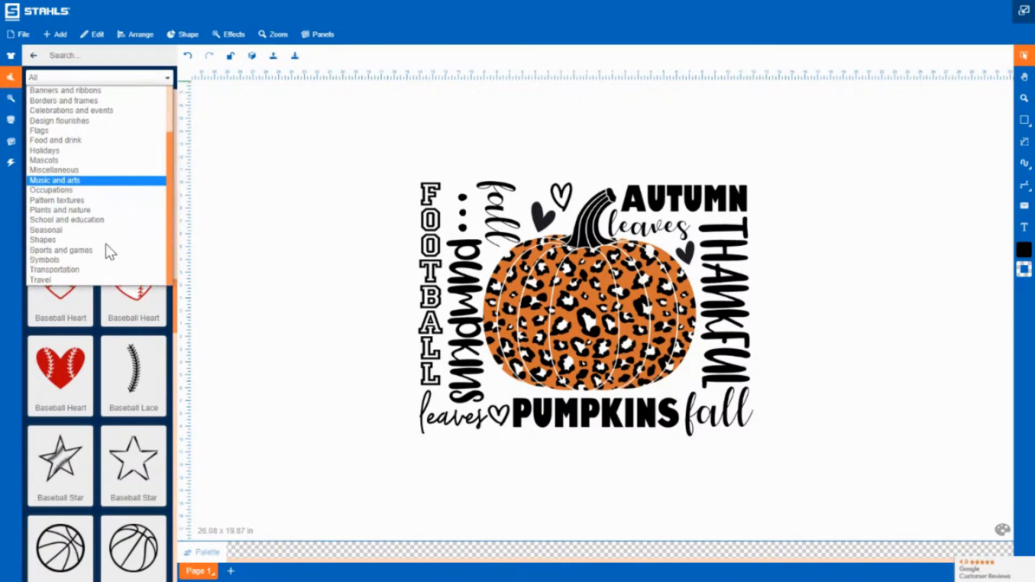
{"action": "left_click", "coordinate": [77, 261]}
{"action": "scroll", "coordinate": [75, 347], "scroll_direction": "up", "scroll_amount": 4}
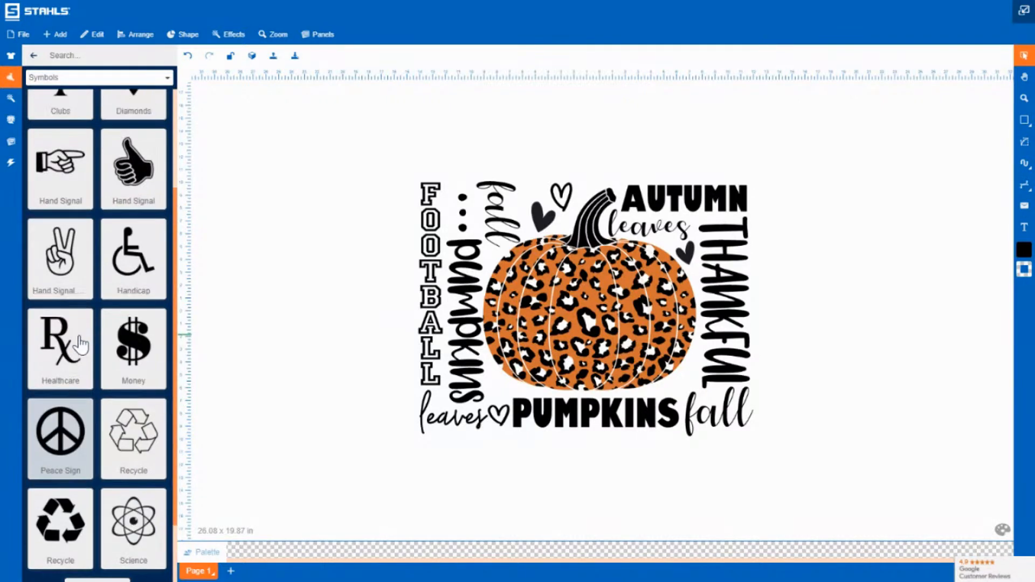
Step: Switch the clip art category to Seasonal and browse its designs down to the pumpkins
{"action": "left_click", "coordinate": [168, 79]}
{"action": "scroll", "coordinate": [81, 266], "scroll_direction": "up", "scroll_amount": 1}
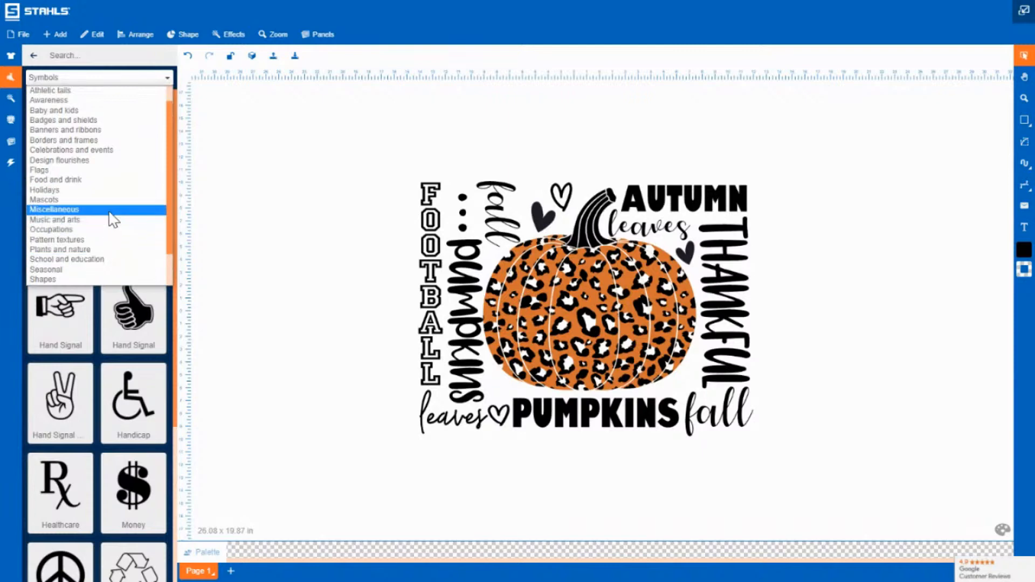
{"action": "scroll", "coordinate": [106, 233], "scroll_direction": "down", "scroll_amount": 2}
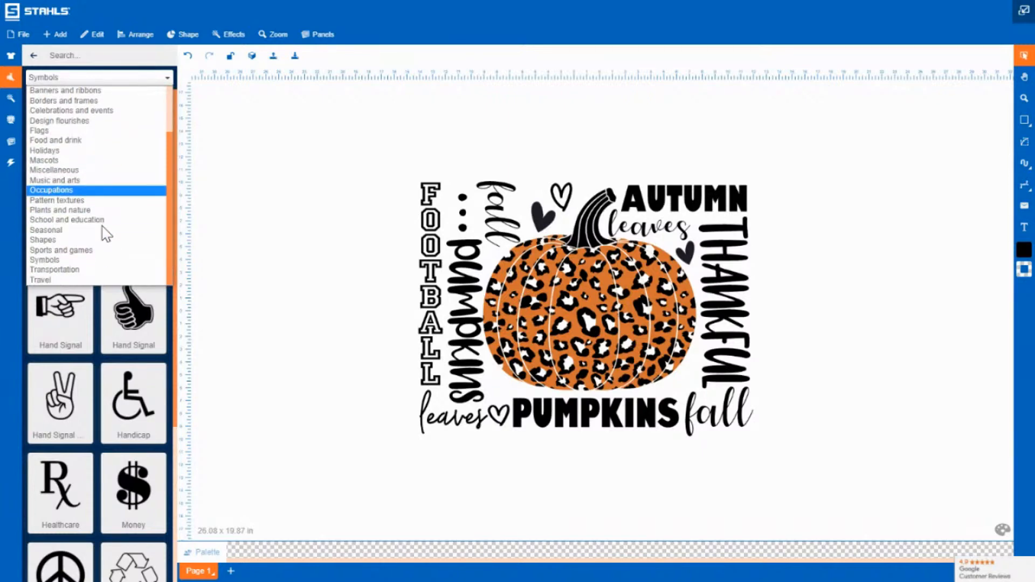
{"action": "left_click", "coordinate": [69, 230]}
{"action": "scroll", "coordinate": [111, 305], "scroll_direction": "down", "scroll_amount": 15}
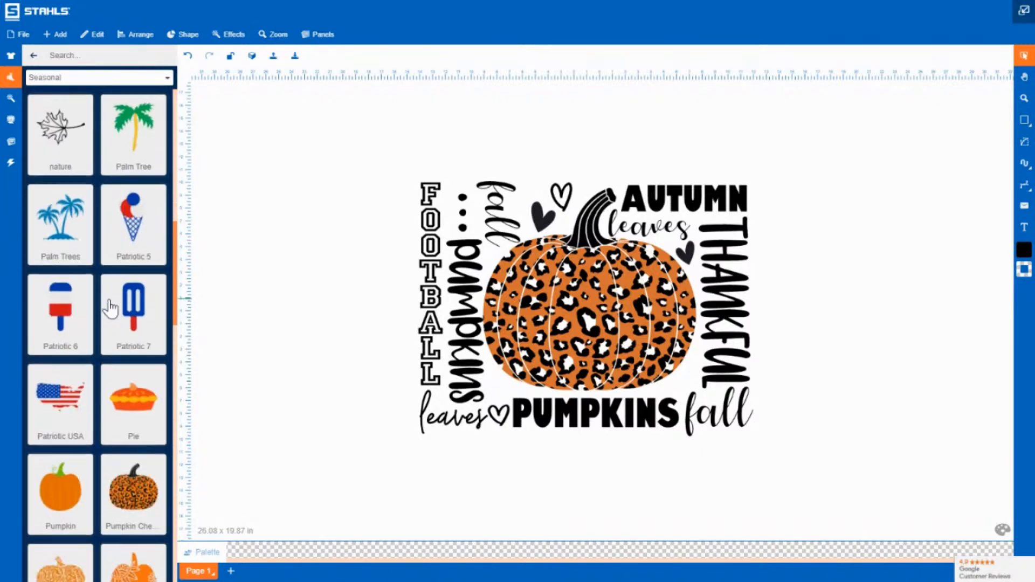
Step: Look through the rest of the Seasonal clip art down to the suns and sunglasses and back to the coffee cup
{"action": "scroll", "coordinate": [110, 308], "scroll_direction": "down", "scroll_amount": 5}
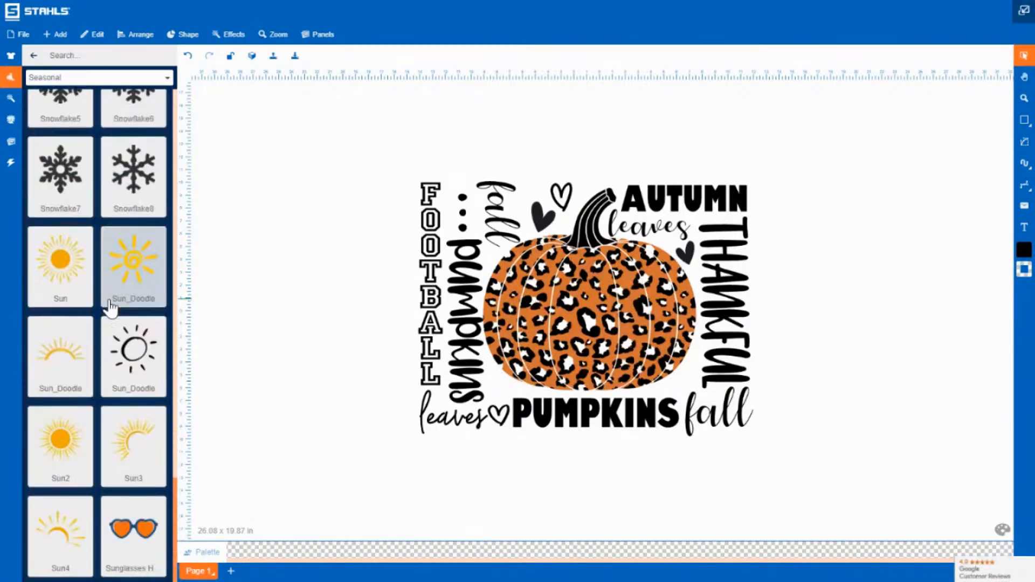
{"action": "scroll", "coordinate": [111, 308], "scroll_direction": "up", "scroll_amount": 12}
{"action": "scroll", "coordinate": [111, 307], "scroll_direction": "up", "scroll_amount": 2}
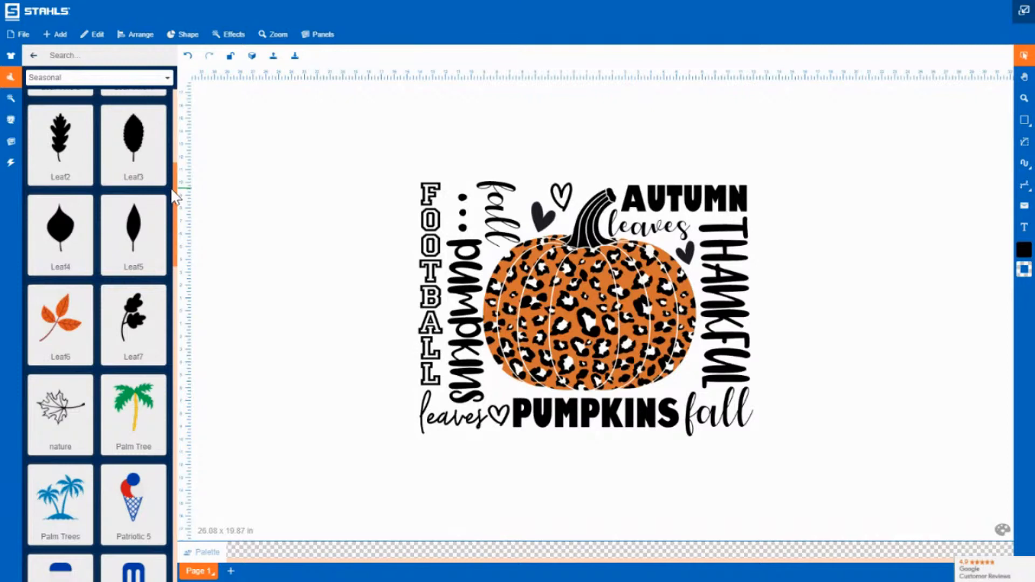
{"action": "left_click_drag", "start_coordinate": [176, 180], "coordinate": [167, 101]}
{"action": "left_click_drag", "start_coordinate": [370, 143], "coordinate": [834, 480]}
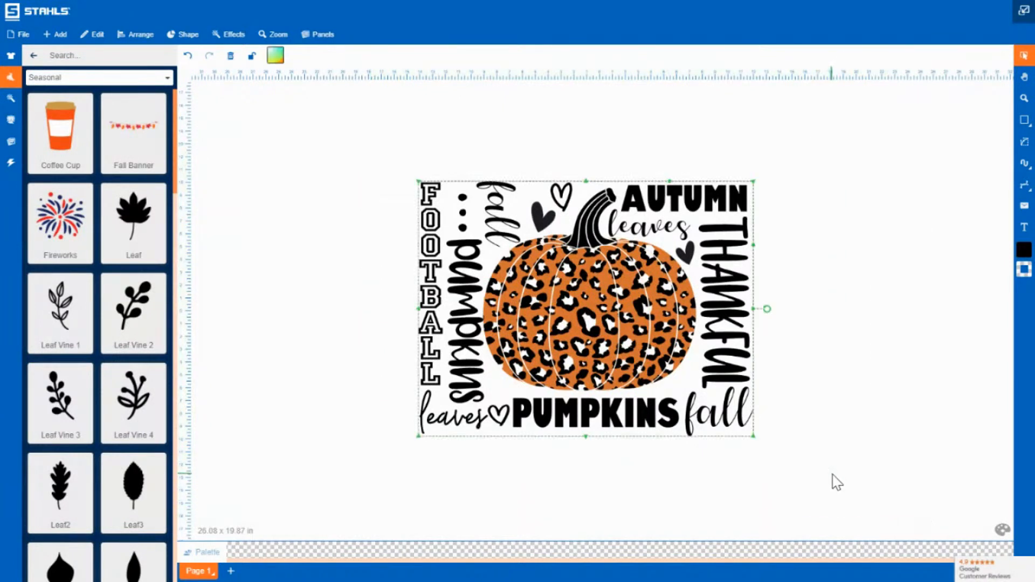
{"action": "left_click", "coordinate": [823, 434]}
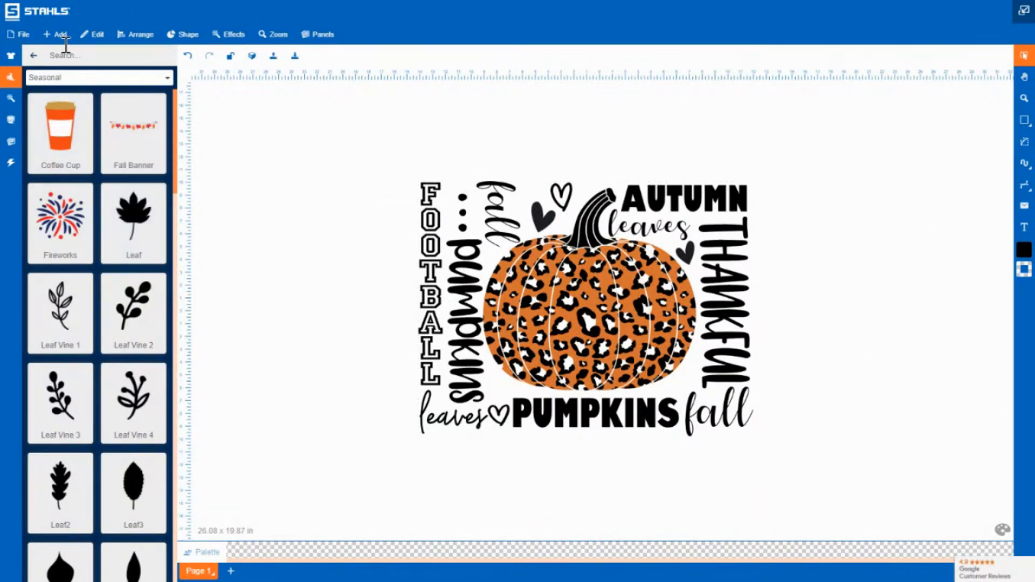
Step: Review the options for saving and exporting the design, including the list of raster, vector and VCUT export file types
{"action": "left_click", "coordinate": [20, 37]}
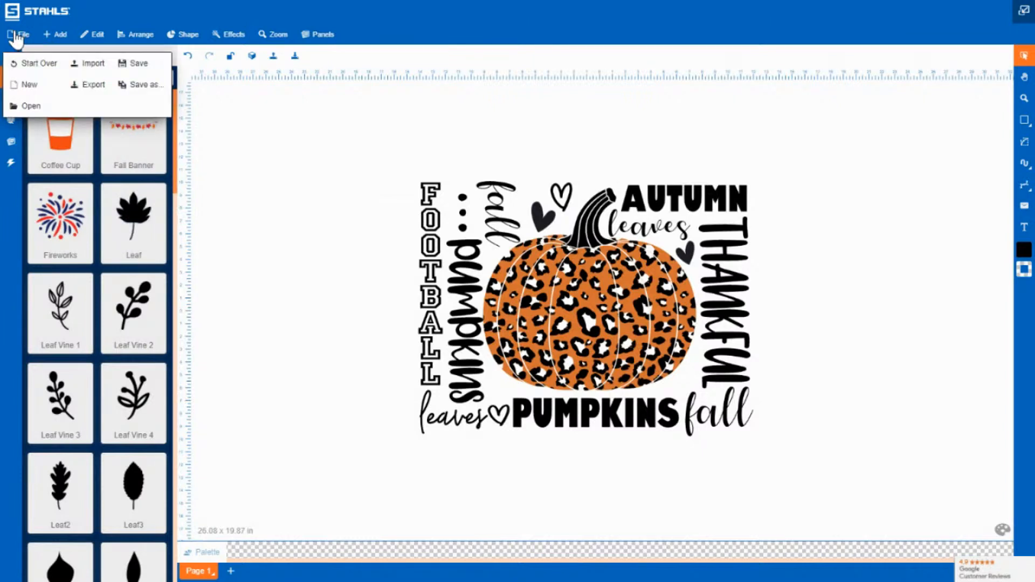
{"action": "left_click", "coordinate": [136, 66]}
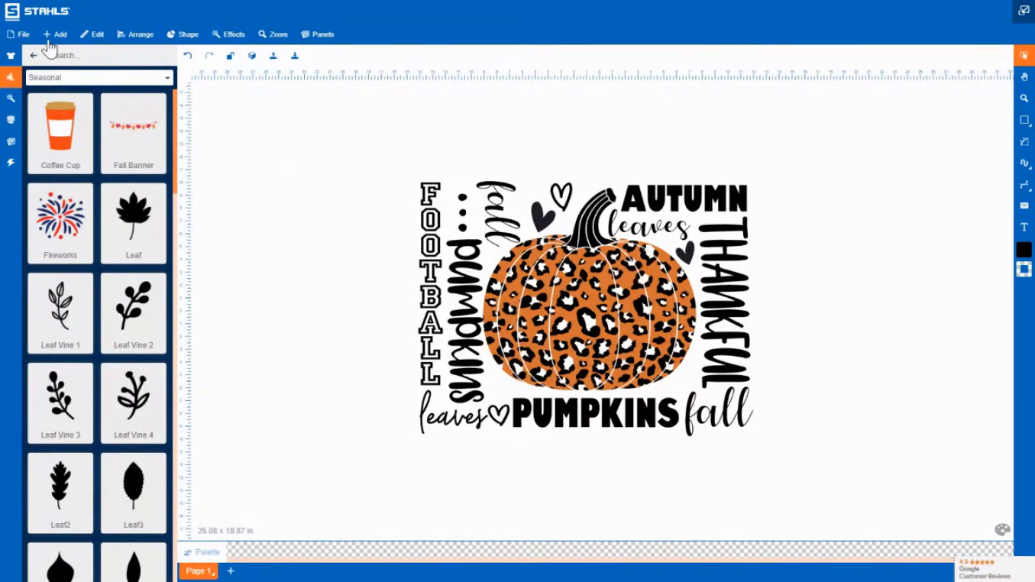
{"action": "left_click", "coordinate": [23, 36]}
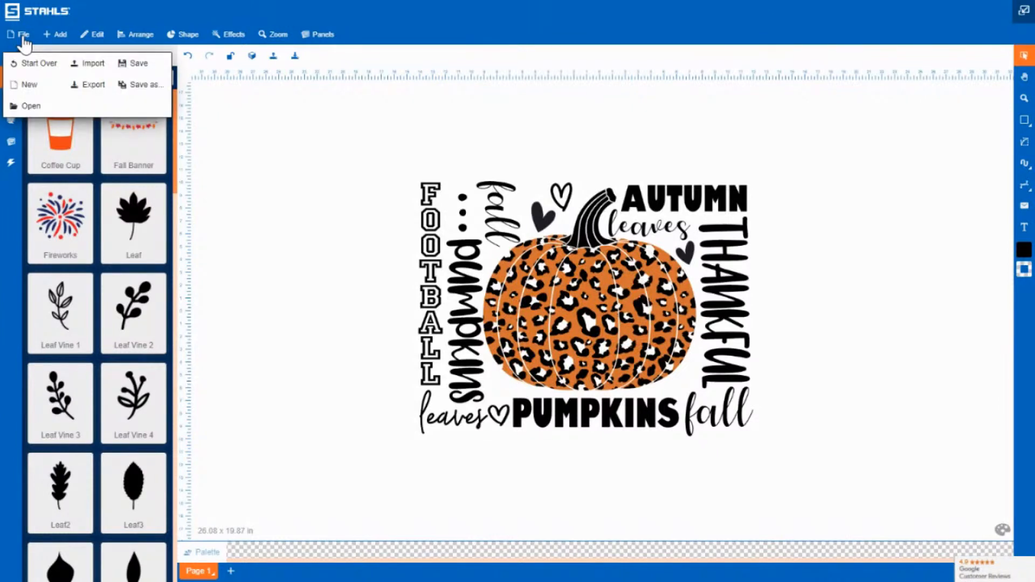
{"action": "left_click", "coordinate": [98, 89]}
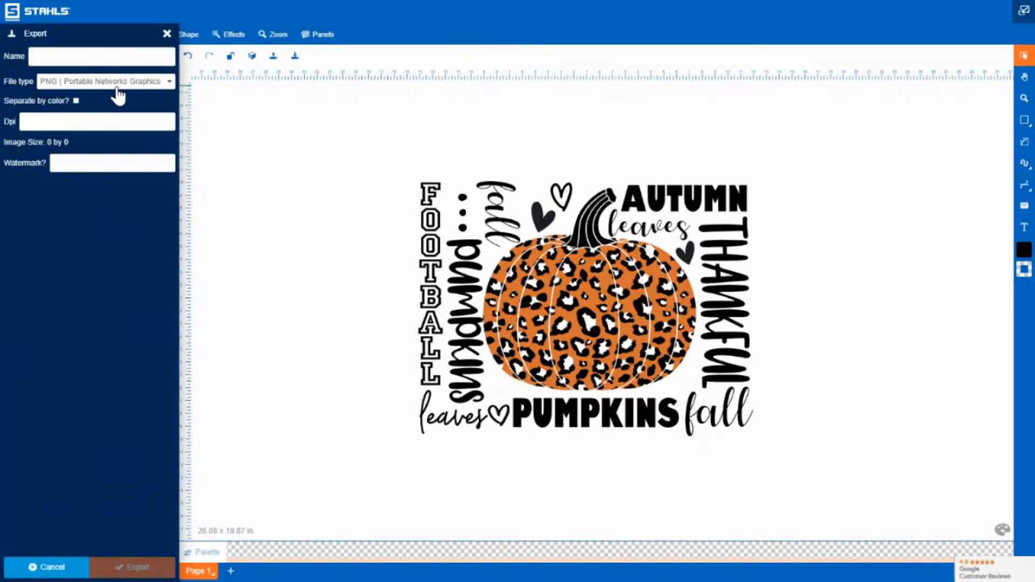
{"action": "left_click", "coordinate": [117, 82]}
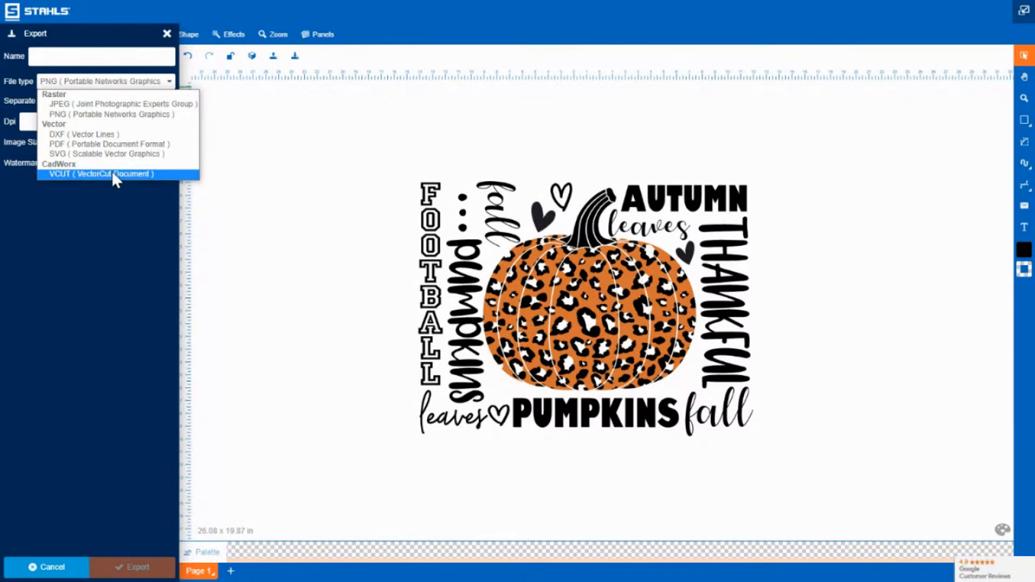
{"action": "left_click", "coordinate": [241, 197]}
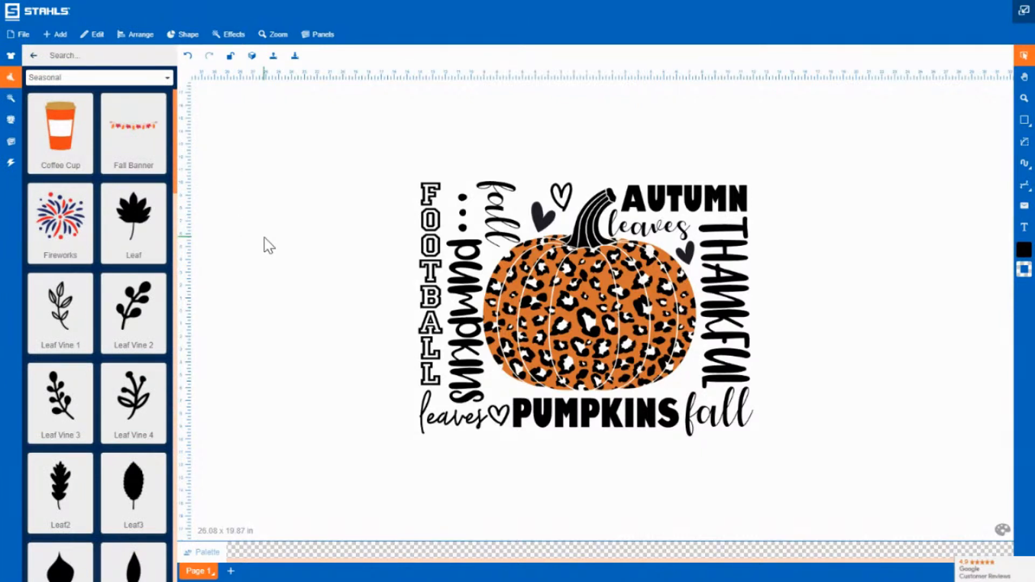
Step: Add the styled T-shirt flatlay with burlap, boots and jeans as a garment background behind the pumpkin design
{"action": "left_click", "coordinate": [61, 38]}
{"action": "left_click", "coordinate": [87, 106]}
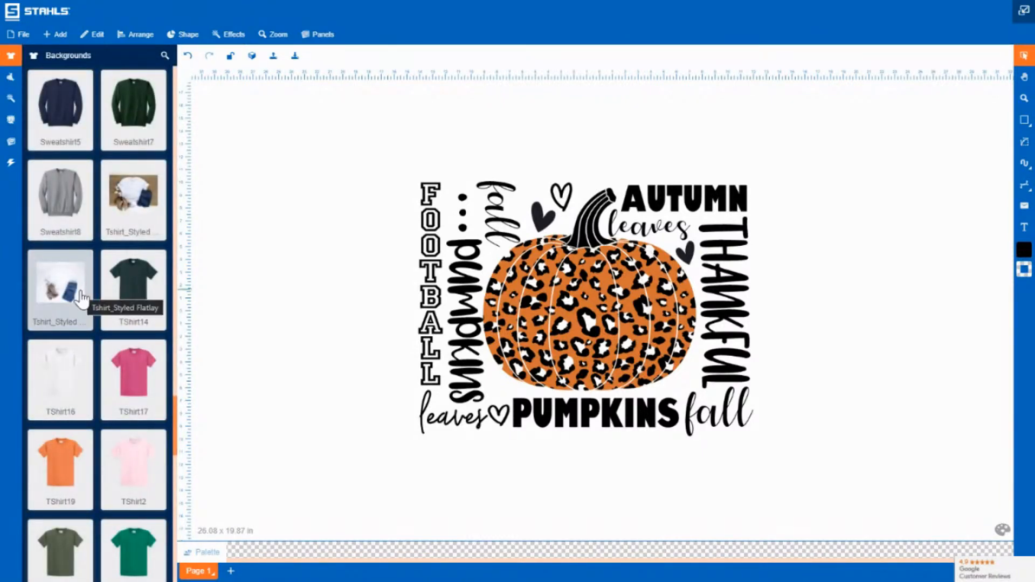
{"action": "scroll", "coordinate": [81, 299], "scroll_direction": "up", "scroll_amount": 4}
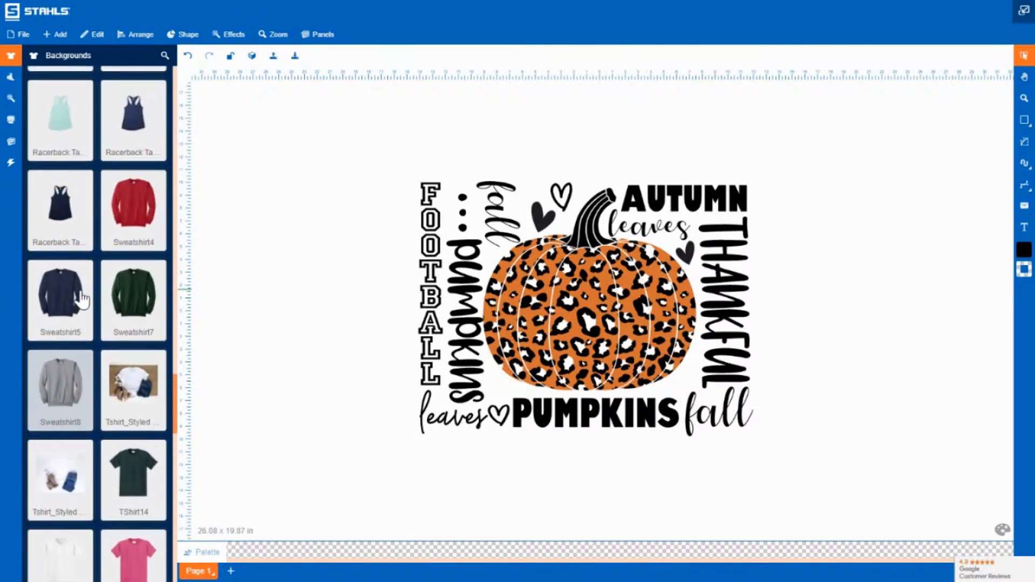
{"action": "scroll", "coordinate": [81, 299], "scroll_direction": "up", "scroll_amount": 1}
{"action": "scroll", "coordinate": [81, 299], "scroll_direction": "down", "scroll_amount": 2}
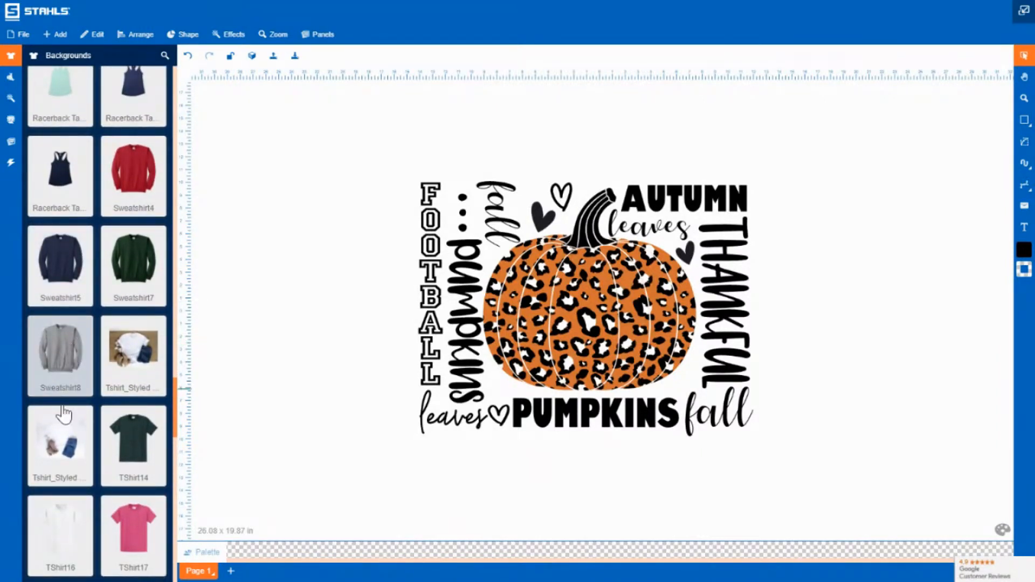
{"action": "left_click", "coordinate": [143, 363]}
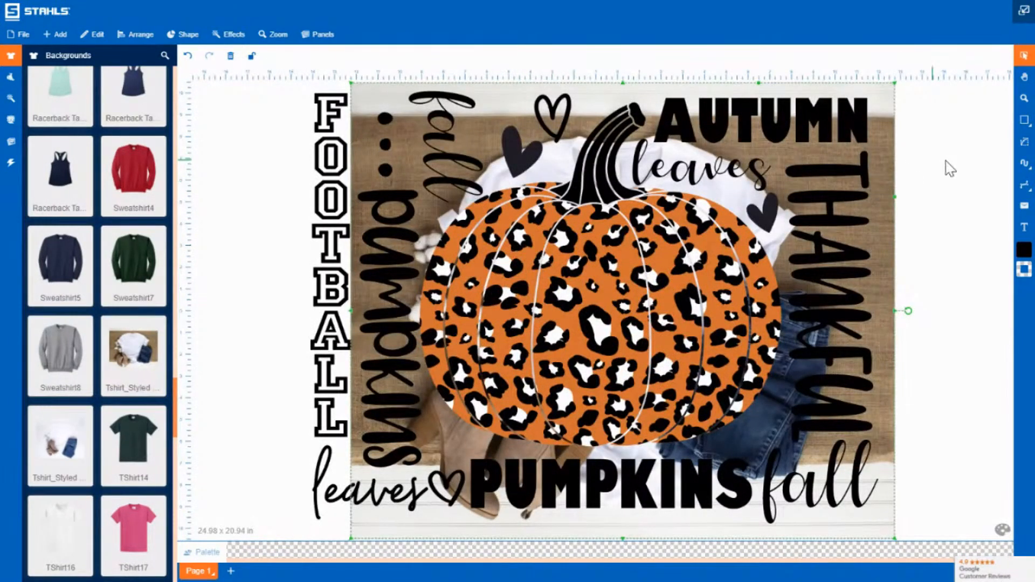
Step: Enlarge the styled flatlay background to about 53.09 x 44.5 in and position its white shirt behind the design
{"action": "left_click", "coordinate": [1023, 99]}
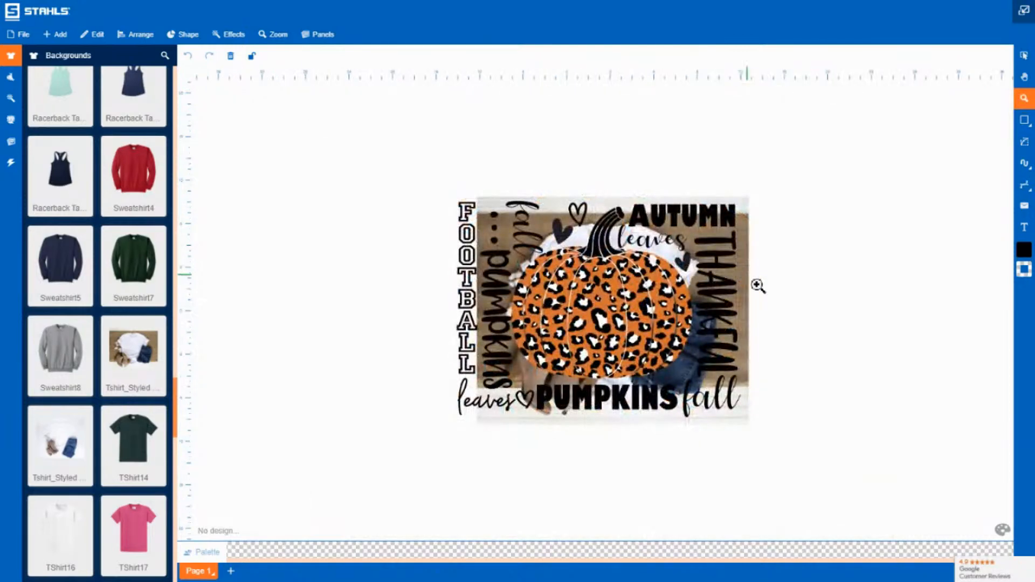
{"action": "left_click", "coordinate": [758, 284]}
{"action": "left_click", "coordinate": [954, 199]}
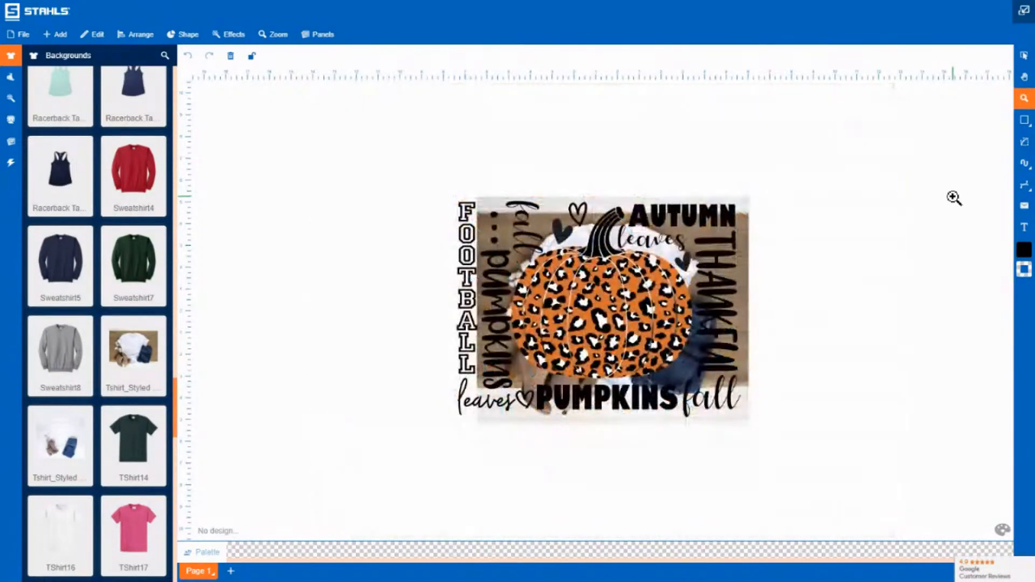
{"action": "left_click", "coordinate": [1024, 56]}
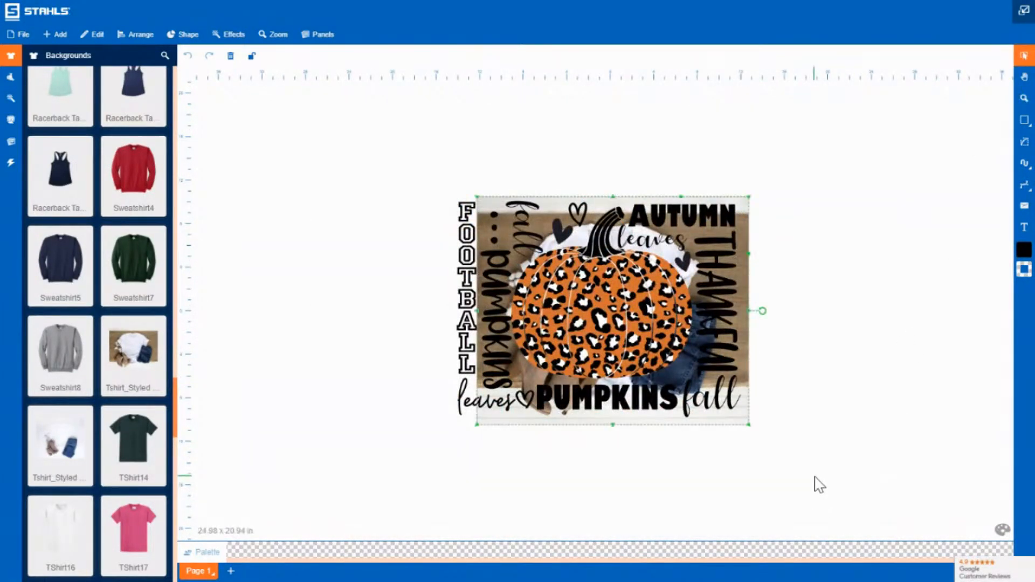
{"action": "left_click_drag", "start_coordinate": [747, 426], "coordinate": [964, 508]}
{"action": "left_click_drag", "start_coordinate": [858, 469], "coordinate": [756, 397]}
{"action": "left_click_drag", "start_coordinate": [385, 492], "coordinate": [194, 561]}
{"action": "left_click_drag", "start_coordinate": [337, 431], "coordinate": [404, 390]}
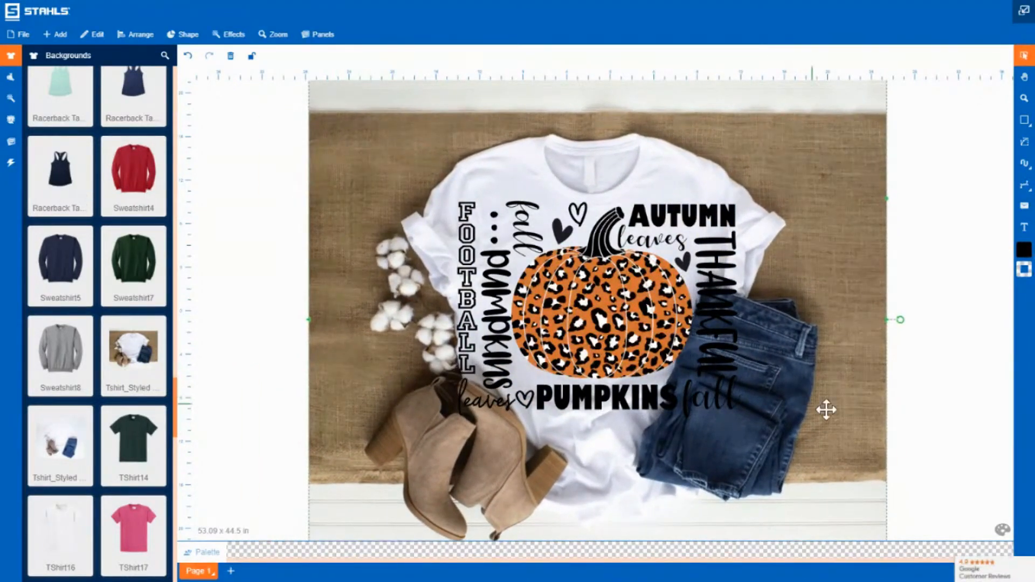
Step: Shrink the whole word design to about 17.15 x 13.07 in and place it on the white shirt's chest
{"action": "left_click_drag", "start_coordinate": [968, 448], "coordinate": [376, 163]}
{"action": "left_click_drag", "start_coordinate": [740, 417], "coordinate": [632, 377]}
{"action": "left_click_drag", "start_coordinate": [585, 306], "coordinate": [613, 318]}
{"action": "left_click_drag", "start_coordinate": [484, 360], "coordinate": [497, 368]}
{"action": "left_click_drag", "start_coordinate": [548, 301], "coordinate": [552, 302]}
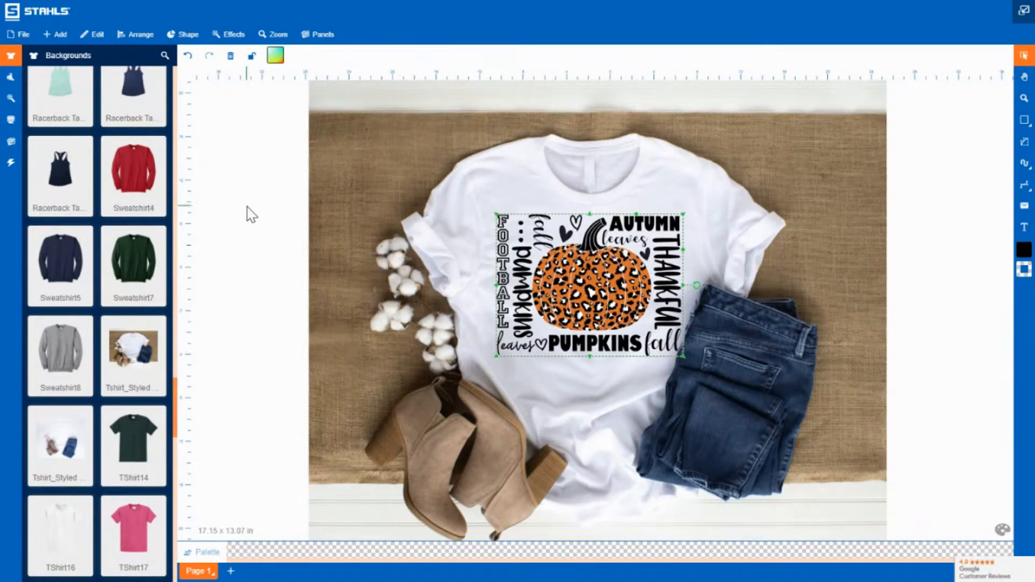
Step: Try entering a name as the watermark in the PNG export settings, then leave them without exporting
{"action": "left_click", "coordinate": [21, 34]}
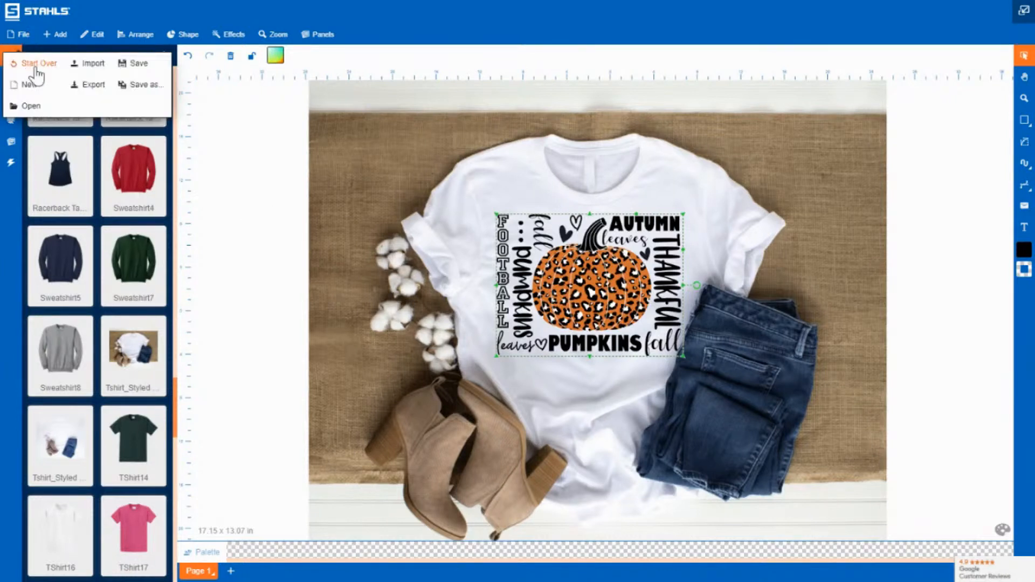
{"action": "left_click", "coordinate": [104, 89]}
{"action": "left_click", "coordinate": [77, 163]}
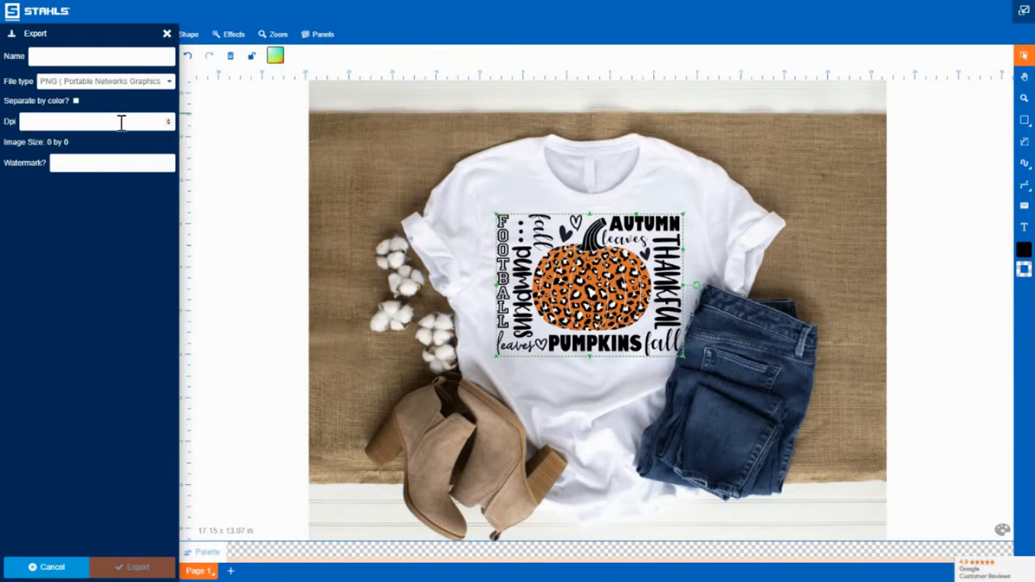
{"action": "type", "text": "JENNA"}
{"action": "left_click", "coordinate": [168, 34]}
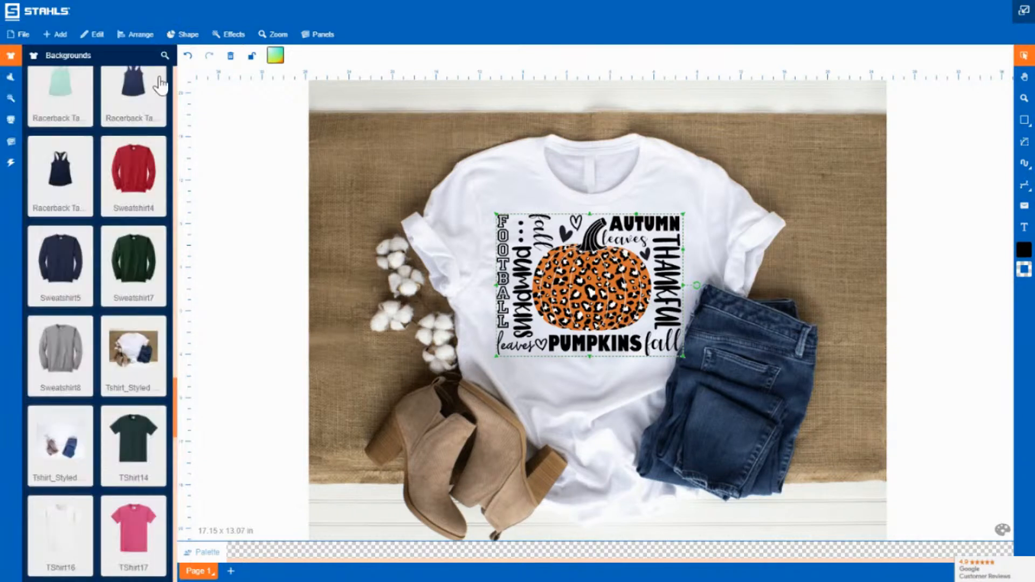
{"action": "left_click", "coordinate": [296, 349]}
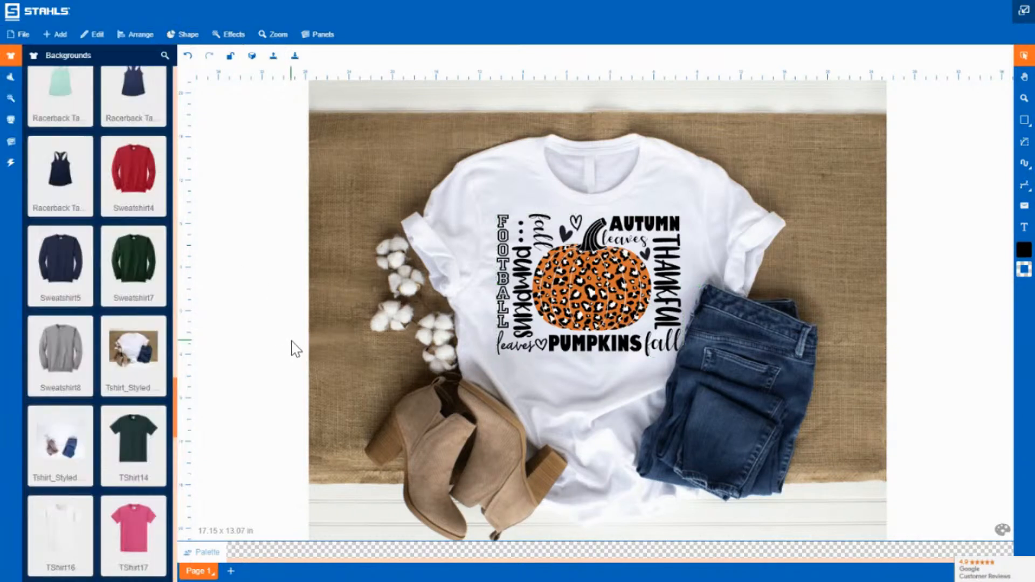
Step: Replace the styled flatlay background with the tan knotted BC3001 T-shirt
{"action": "left_click", "coordinate": [726, 145]}
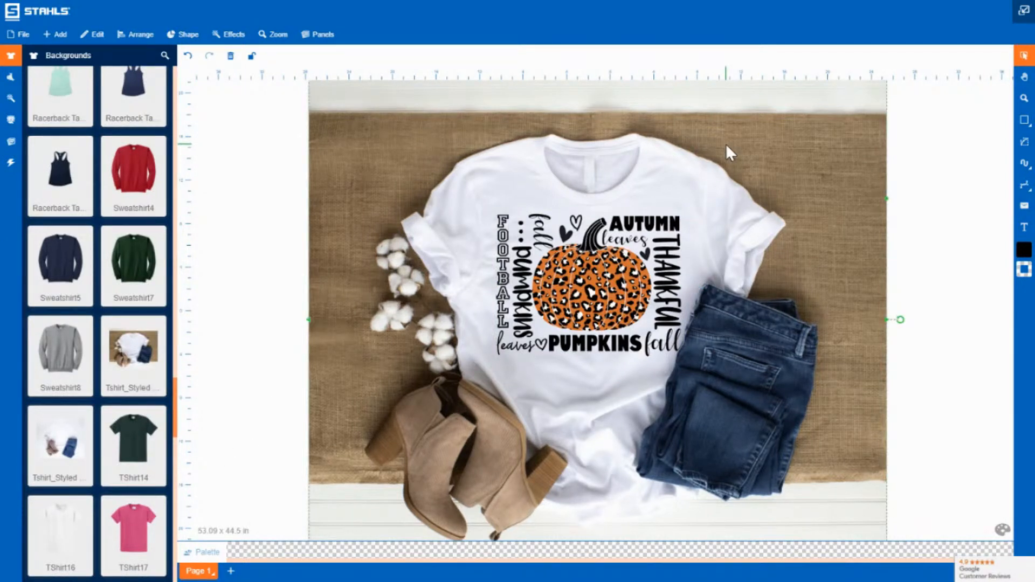
{"action": "key", "text": "Delete"}
{"action": "scroll", "coordinate": [119, 451], "scroll_direction": "down", "scroll_amount": 3}
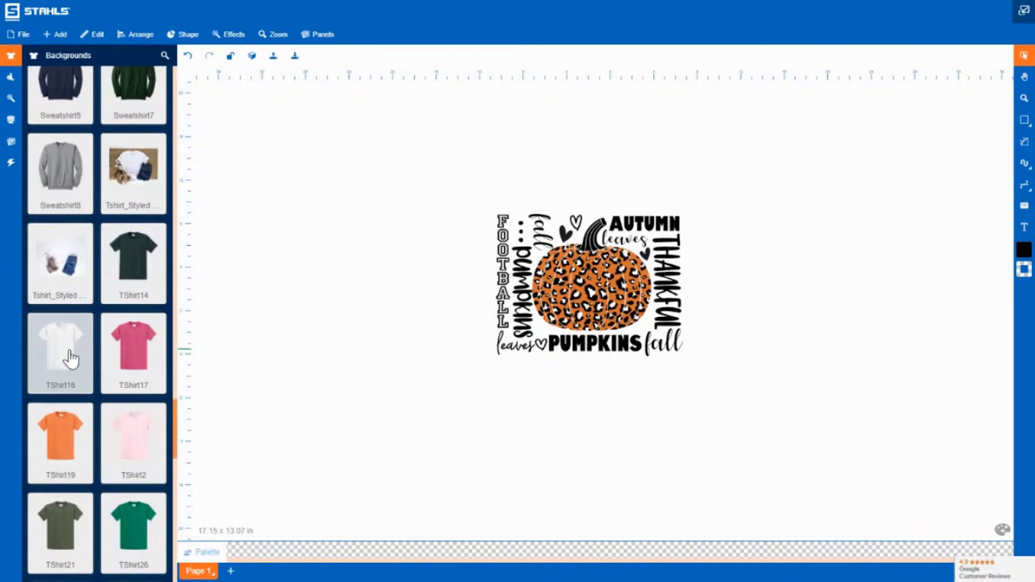
{"action": "scroll", "coordinate": [80, 362], "scroll_direction": "up", "scroll_amount": 10}
{"action": "scroll", "coordinate": [70, 362], "scroll_direction": "up", "scroll_amount": 10}
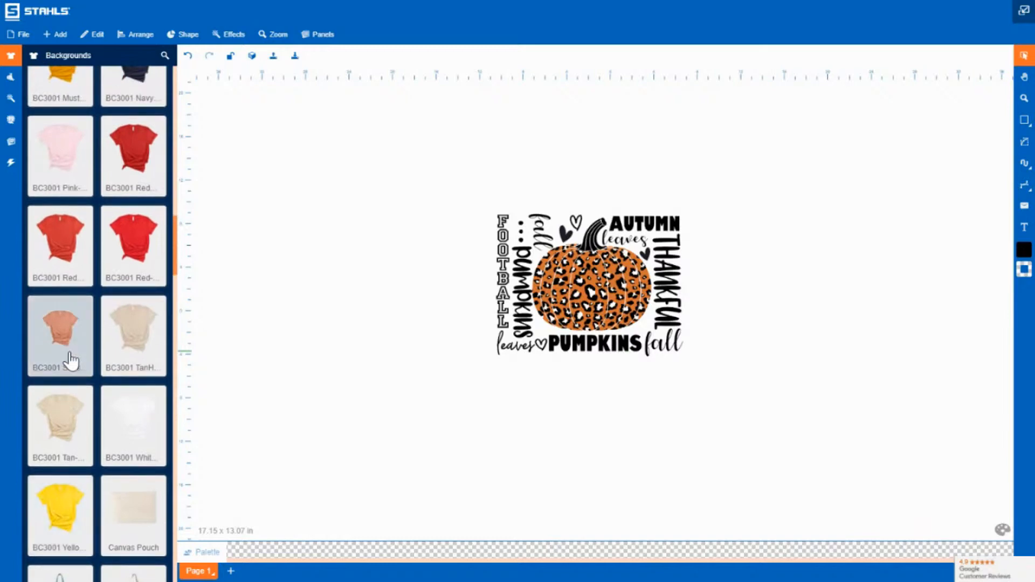
{"action": "left_click", "coordinate": [63, 431]}
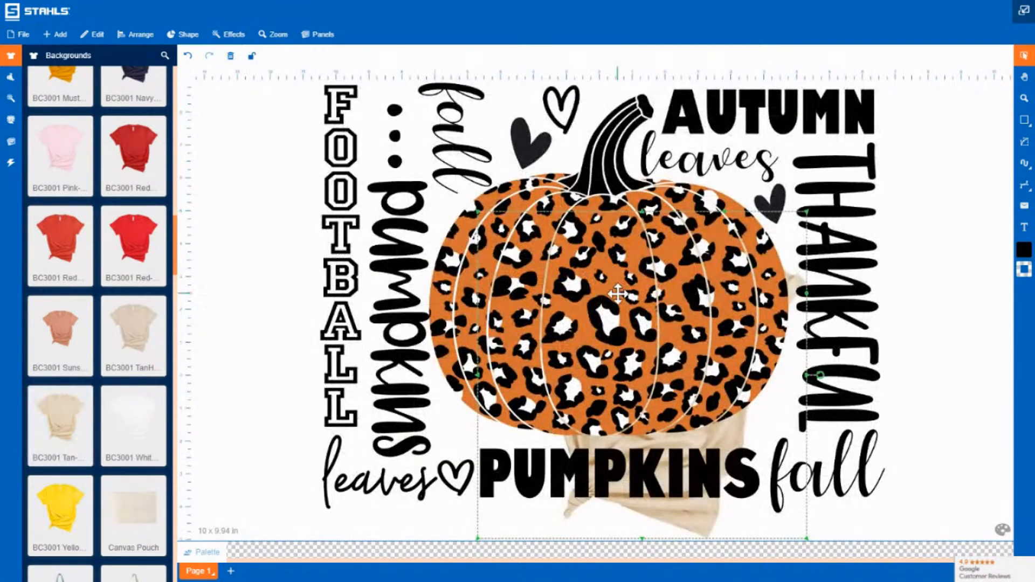
Step: Move the tan T-shirt out from behind the word design into the empty area beside it
{"action": "left_click", "coordinate": [964, 354]}
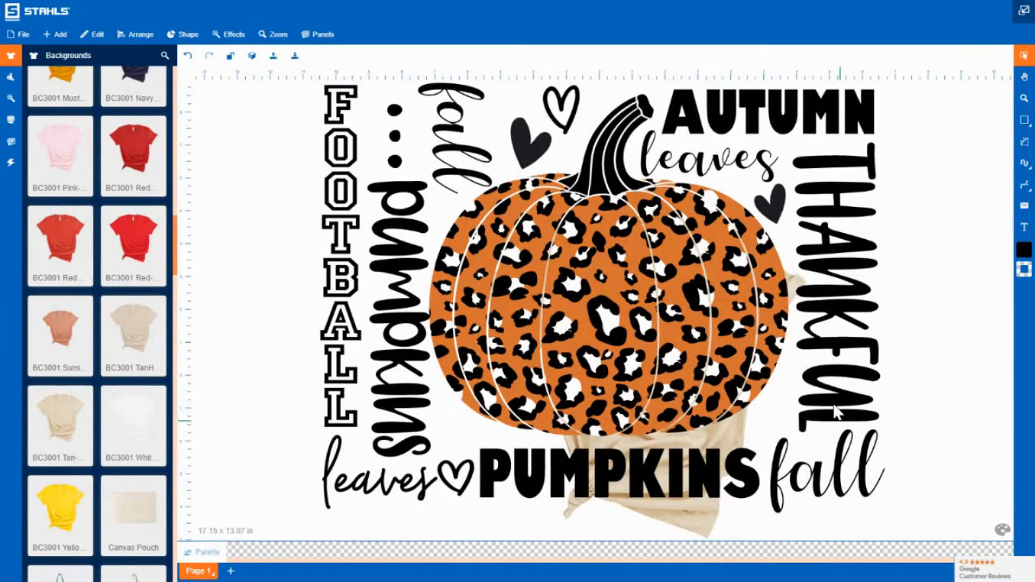
{"action": "left_click", "coordinate": [1025, 98]}
{"action": "left_click", "coordinate": [720, 313], "text": "alt"}
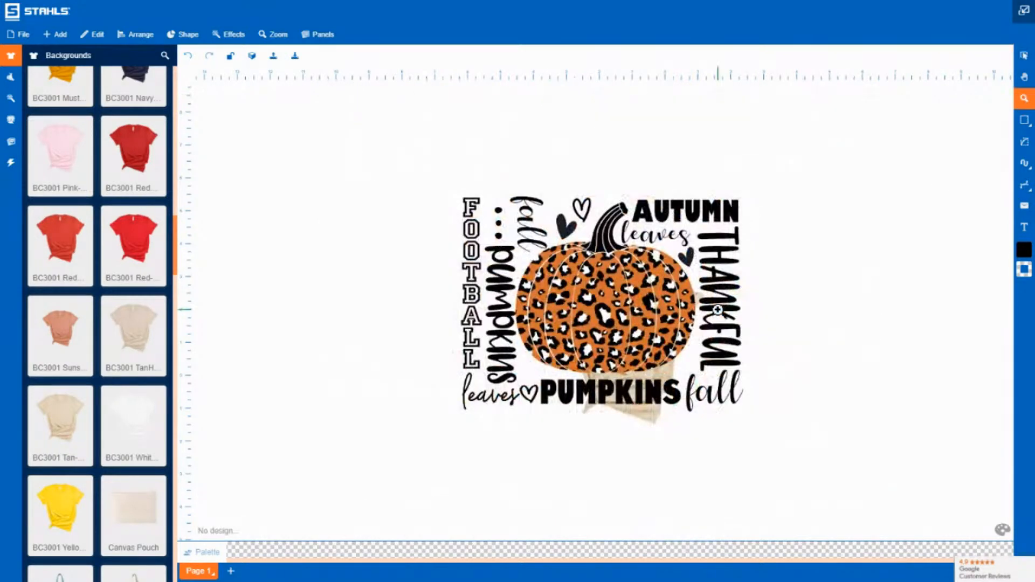
{"action": "left_click", "coordinate": [1024, 56]}
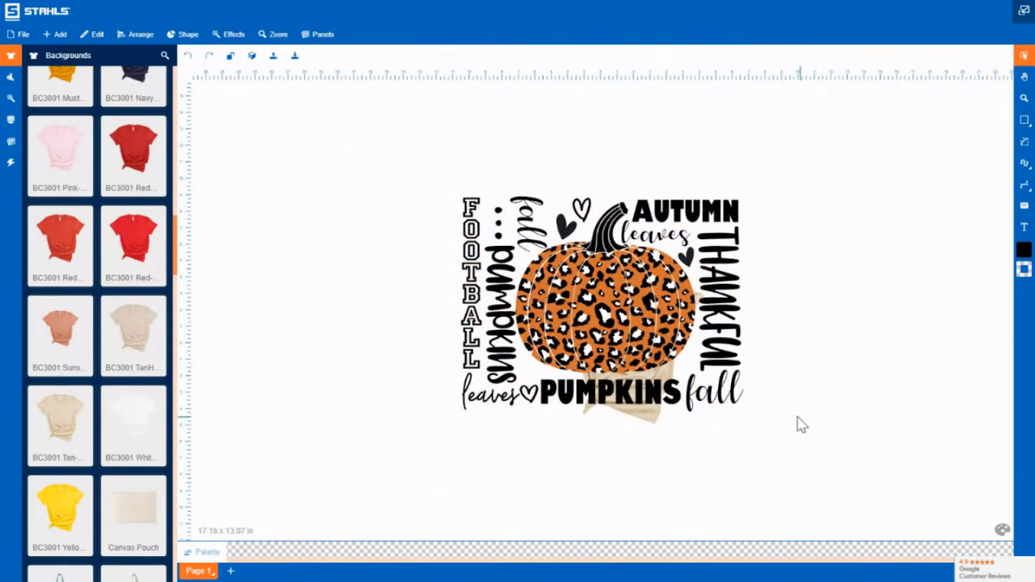
{"action": "left_click_drag", "start_coordinate": [800, 456], "coordinate": [494, 243]}
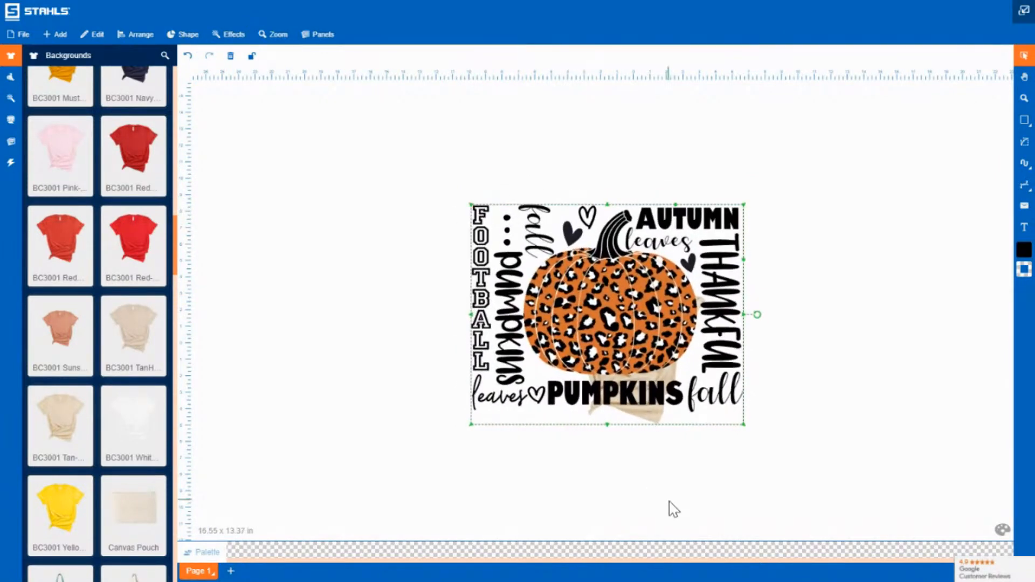
{"action": "left_click", "coordinate": [689, 493]}
{"action": "left_click", "coordinate": [654, 418]}
{"action": "left_click_drag", "start_coordinate": [654, 418], "coordinate": [371, 343]}
Step: Shrink the complete word design and place it on the chest of the tan T-shirt
{"action": "left_click_drag", "start_coordinate": [791, 444], "coordinate": [454, 182]}
{"action": "left_click_drag", "start_coordinate": [742, 416], "coordinate": [490, 301]}
{"action": "left_click_drag", "start_coordinate": [462, 230], "coordinate": [340, 255]}
Step: Enlarge the tan T-shirt and its design together to about 20.38 x 20.28 in and centre them on the workspace
{"action": "left_click", "coordinate": [453, 389]}
{"action": "left_click_drag", "start_coordinate": [450, 386], "coordinate": [256, 205]}
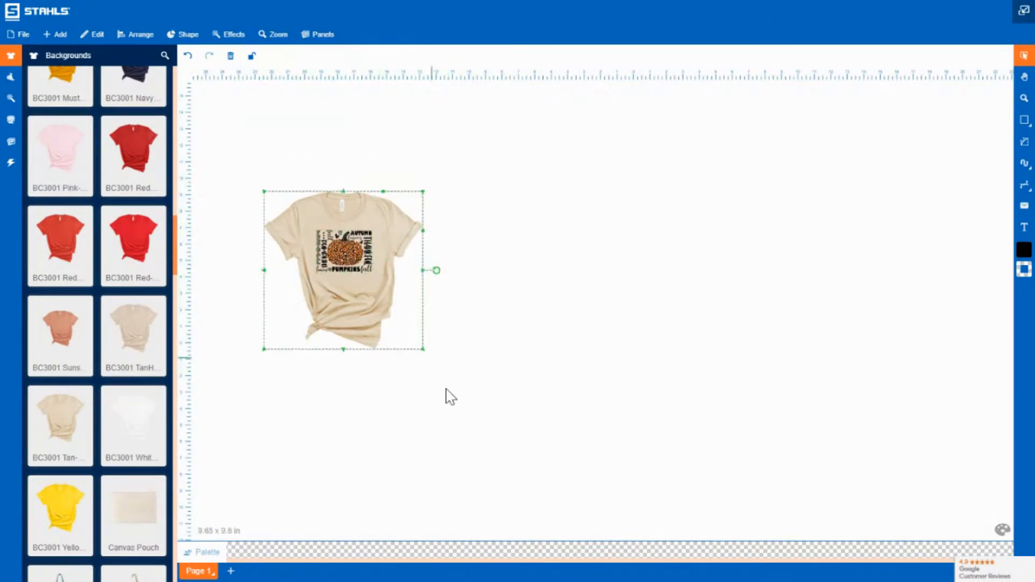
{"action": "left_click_drag", "start_coordinate": [426, 362], "coordinate": [661, 469]}
{"action": "left_click_drag", "start_coordinate": [546, 417], "coordinate": [622, 370]}
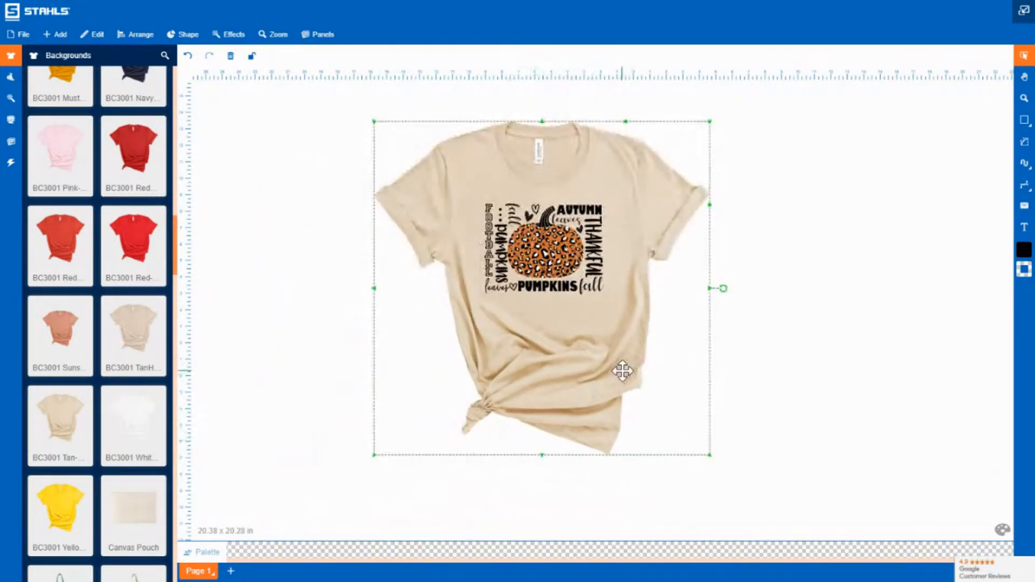
{"action": "left_click", "coordinate": [365, 293]}
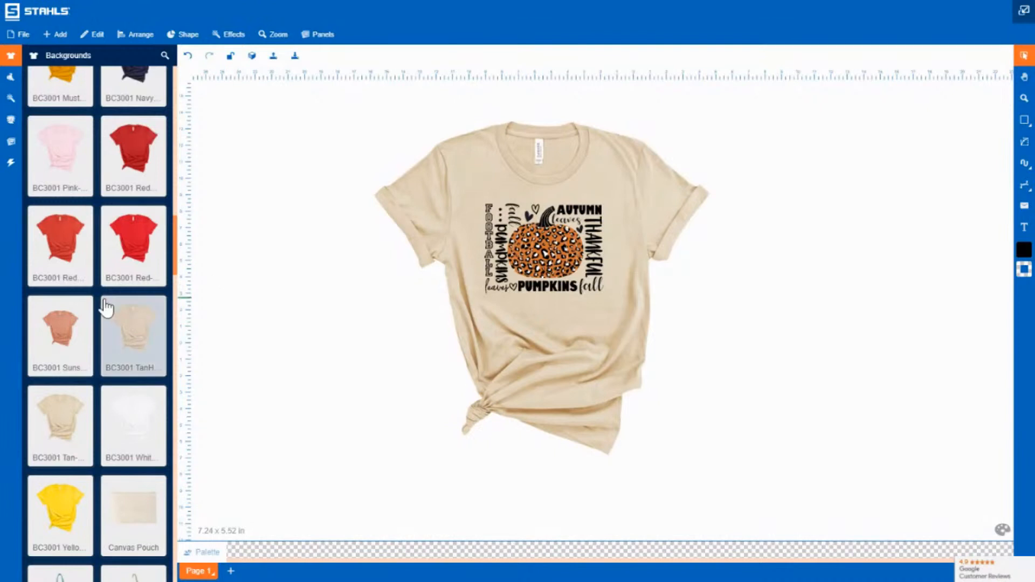
Step: Recolour the tan knotted T-shirt pink with HSL Shift: hue 277, saturation 0.01 and light 0.02
{"action": "scroll", "coordinate": [105, 305], "scroll_direction": "up", "scroll_amount": 5}
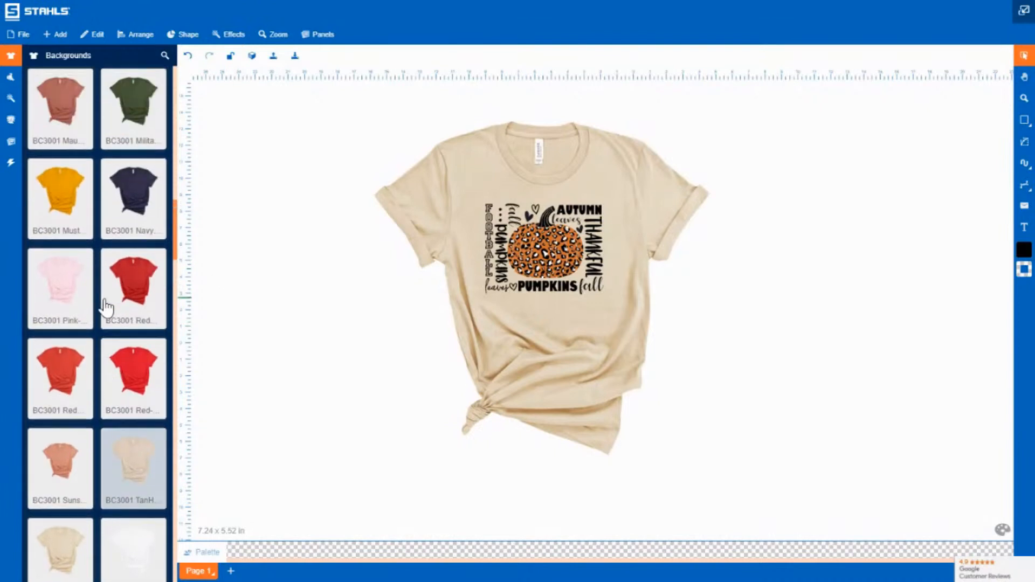
{"action": "left_click", "coordinate": [622, 172]}
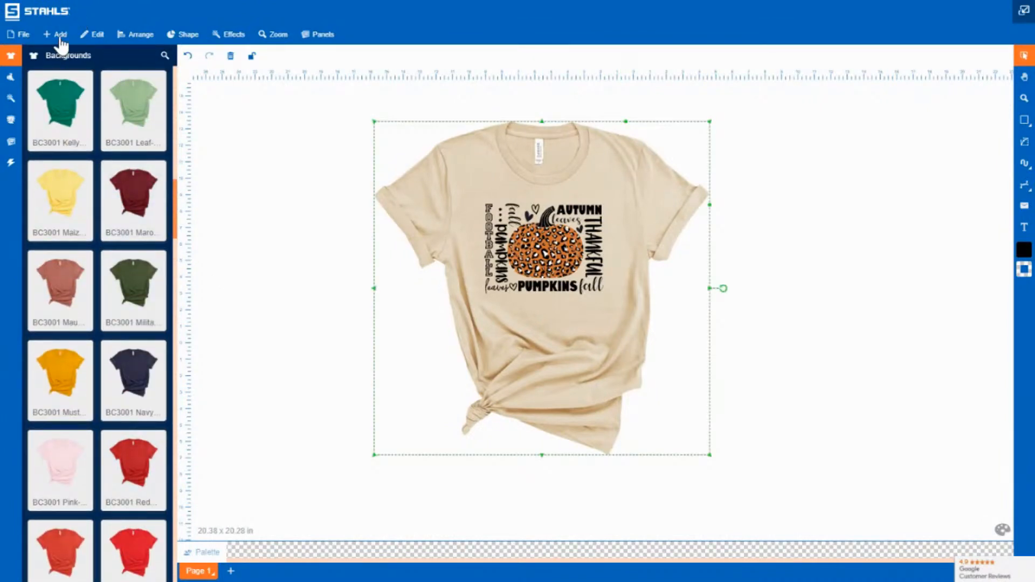
{"action": "left_click", "coordinate": [86, 35]}
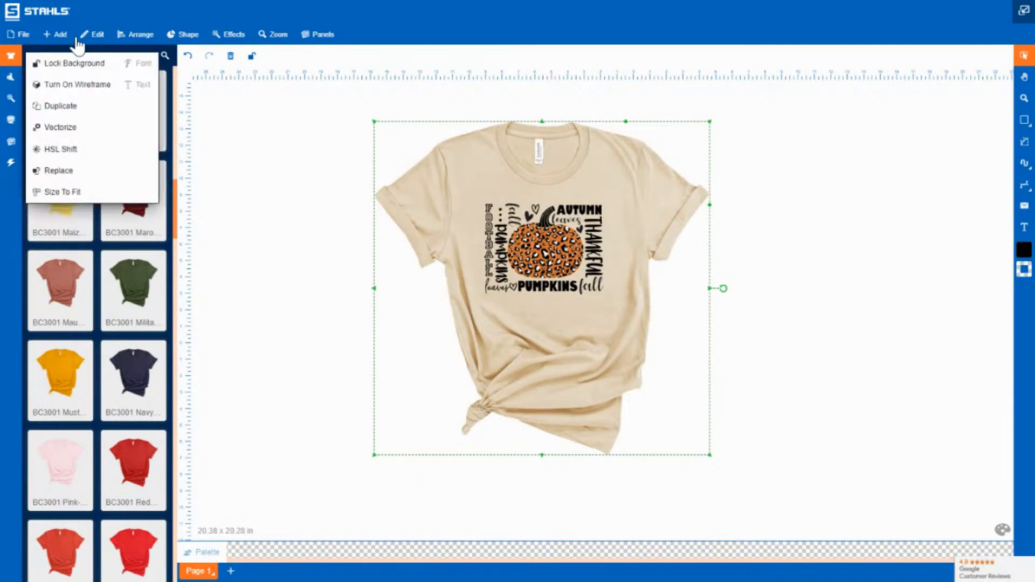
{"action": "left_click", "coordinate": [60, 149]}
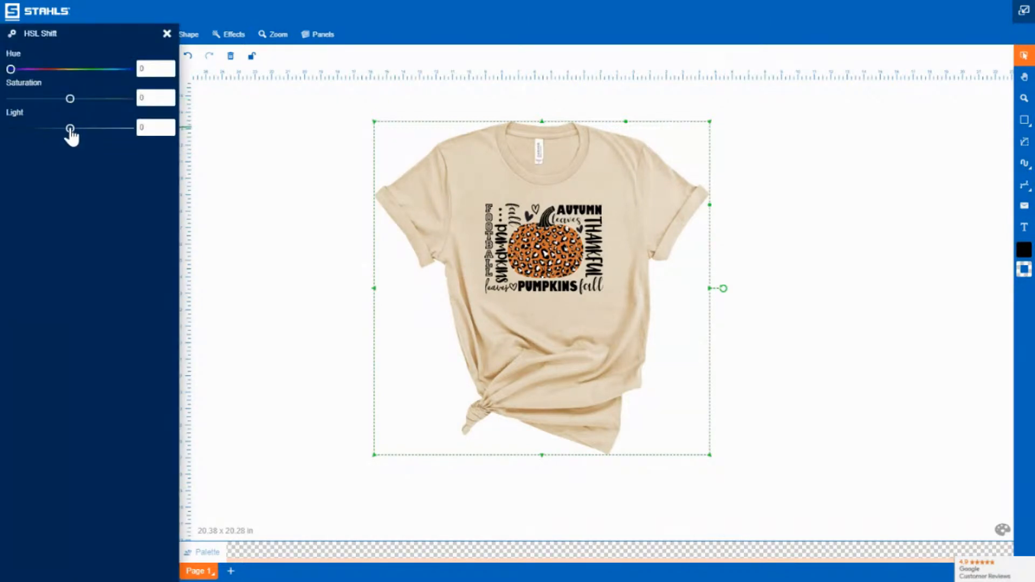
{"action": "left_click_drag", "start_coordinate": [11, 71], "coordinate": [101, 86]}
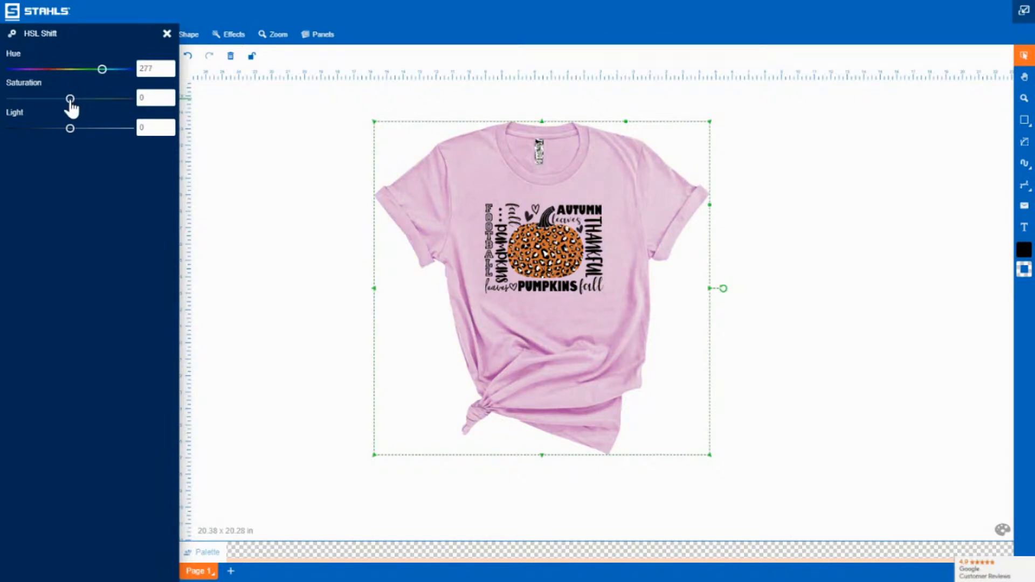
{"action": "left_click_drag", "start_coordinate": [72, 110], "coordinate": [71, 131]}
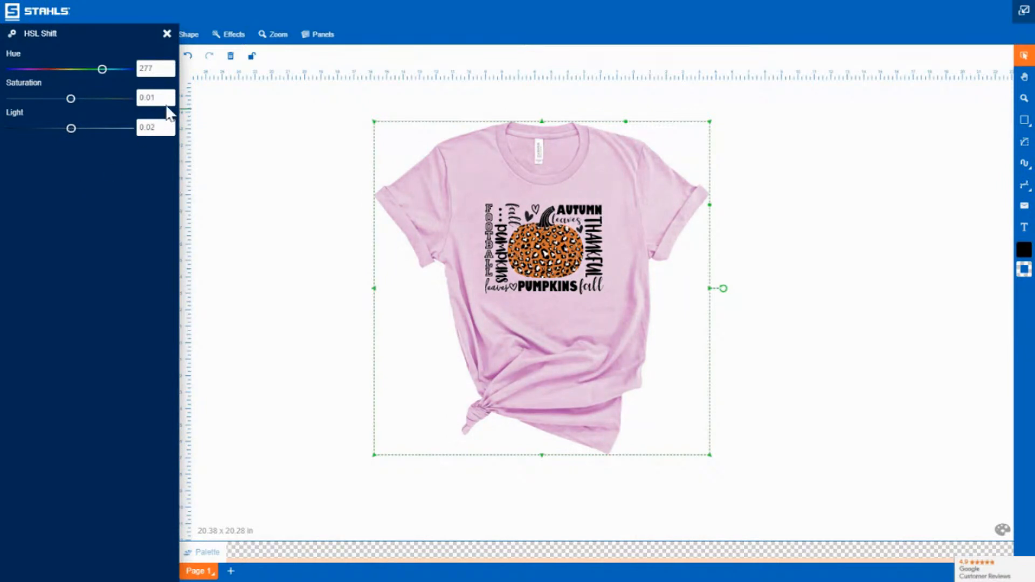
{"action": "left_click", "coordinate": [167, 34]}
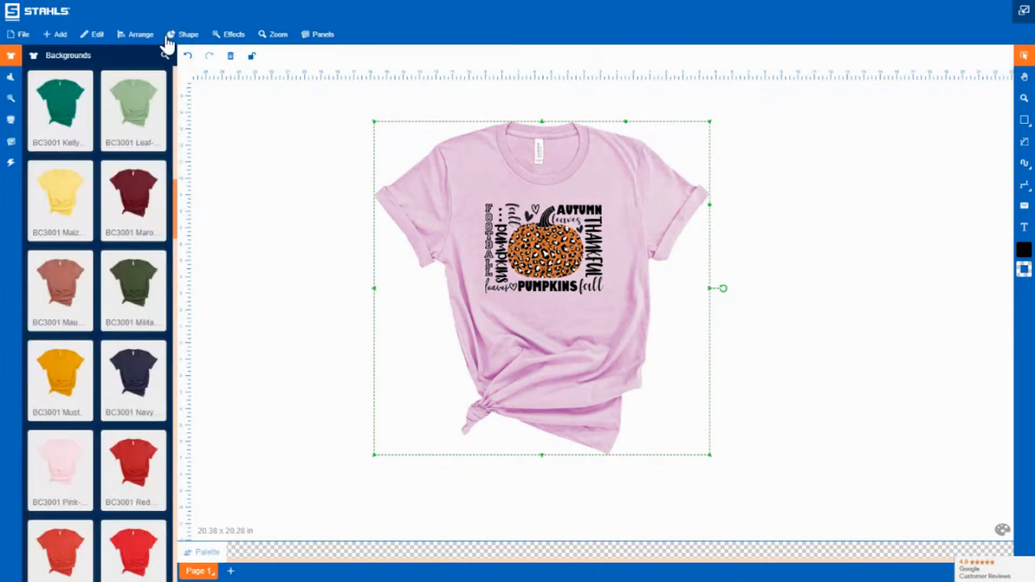
{"action": "left_click", "coordinate": [318, 233]}
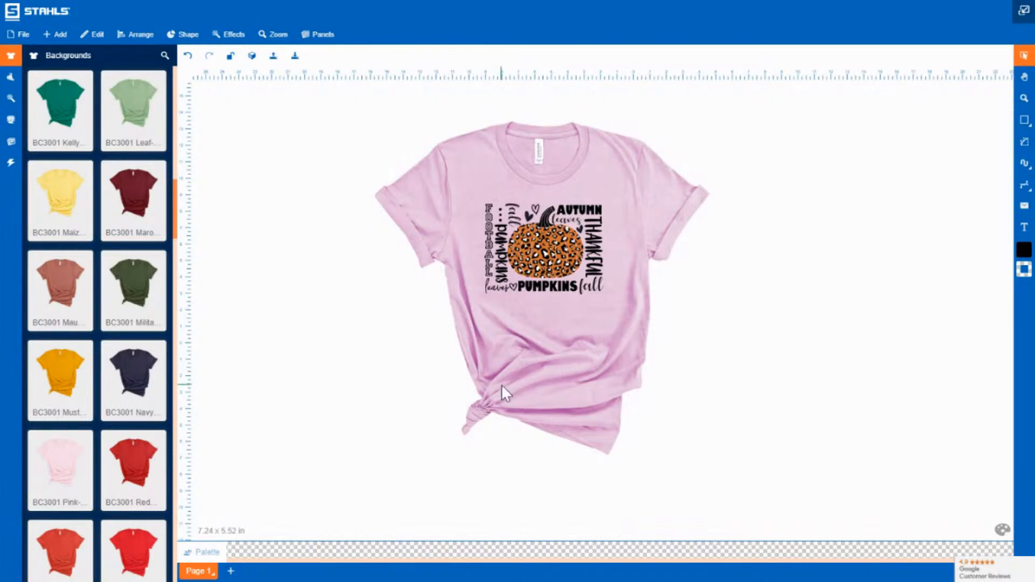
Step: Browse the background library's garment and product blanks, from baseball and knotted T-shirts to totes, long sleeves and racerback tanks
{"action": "scroll", "coordinate": [105, 411], "scroll_direction": "down", "scroll_amount": 3}
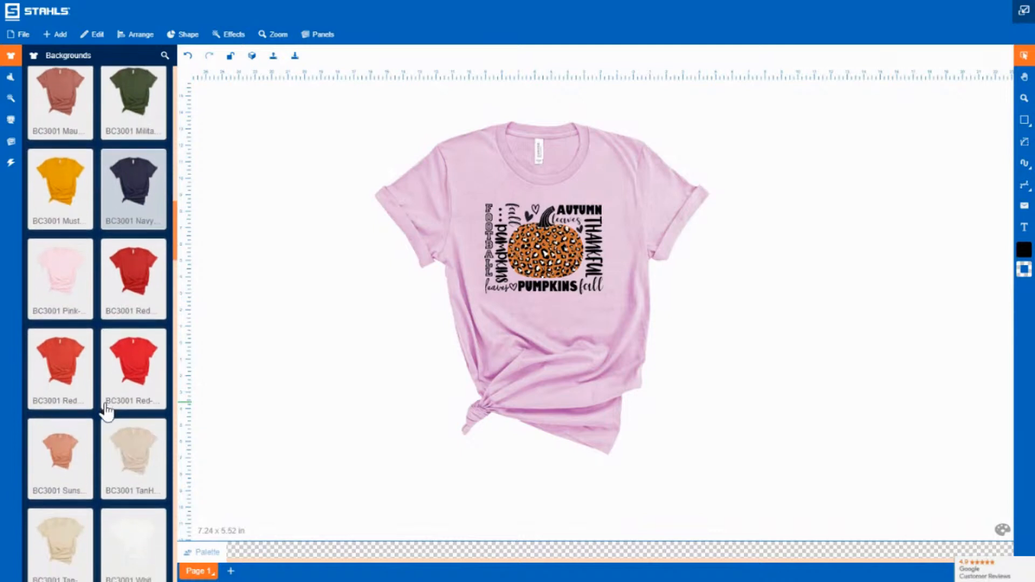
{"action": "scroll", "coordinate": [106, 411], "scroll_direction": "up", "scroll_amount": 10}
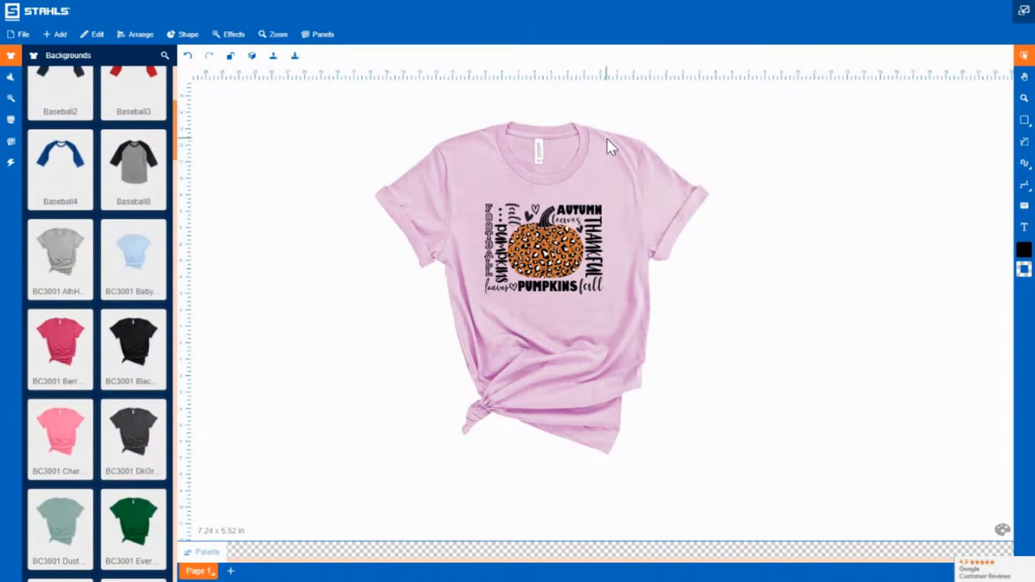
{"action": "scroll", "coordinate": [48, 334], "scroll_direction": "down", "scroll_amount": 4}
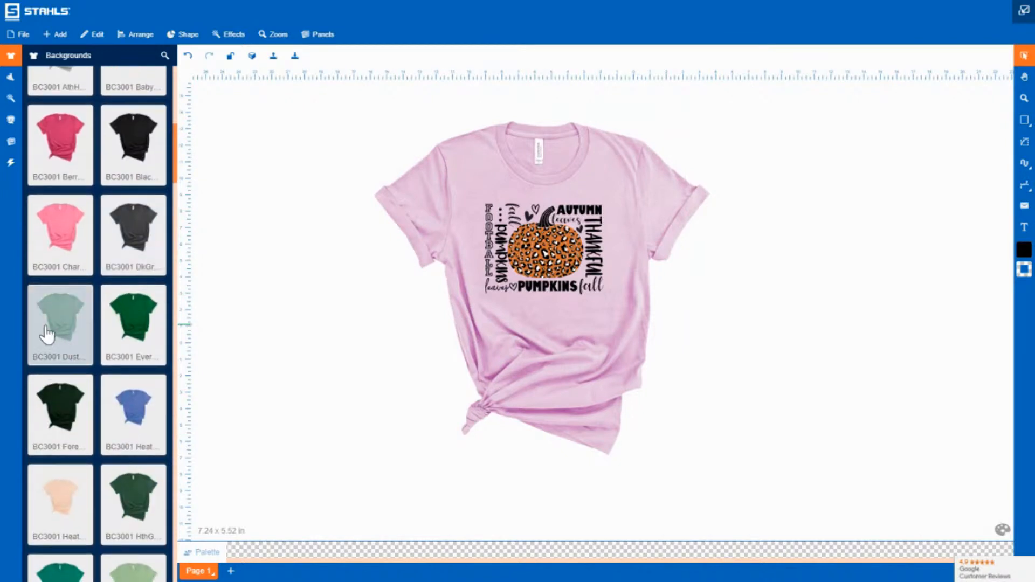
{"action": "scroll", "coordinate": [95, 378], "scroll_direction": "down", "scroll_amount": 15}
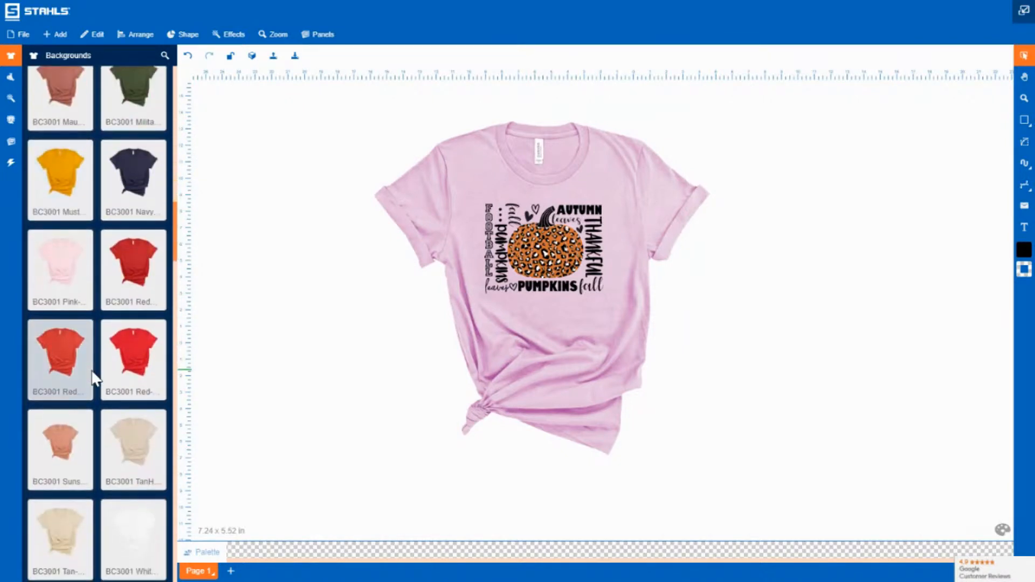
{"action": "scroll", "coordinate": [94, 379], "scroll_direction": "down", "scroll_amount": 3}
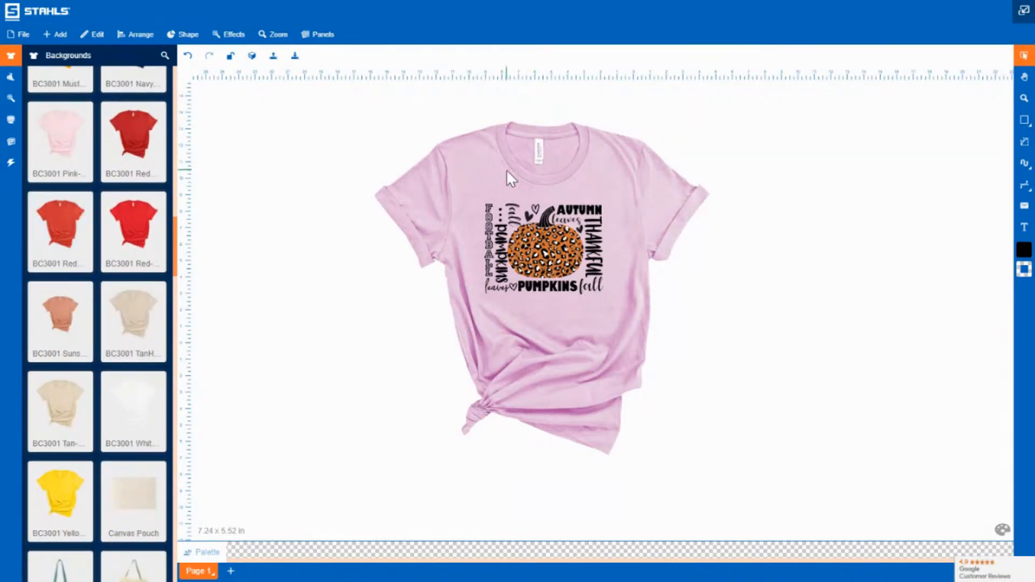
{"action": "scroll", "coordinate": [87, 416], "scroll_direction": "down", "scroll_amount": 5}
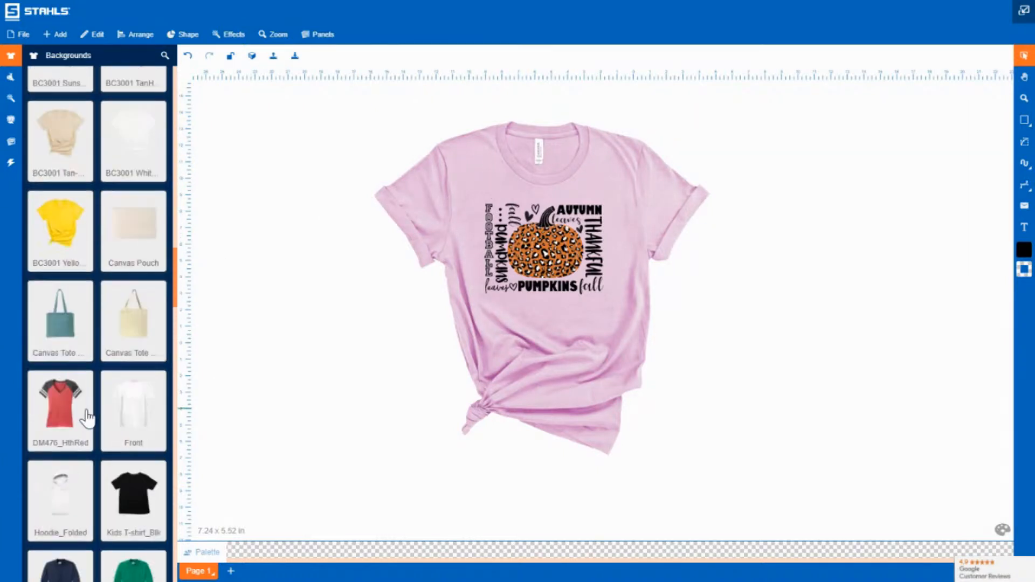
{"action": "scroll", "coordinate": [88, 416], "scroll_direction": "down", "scroll_amount": 2}
{"action": "scroll", "coordinate": [87, 416], "scroll_direction": "down", "scroll_amount": 6}
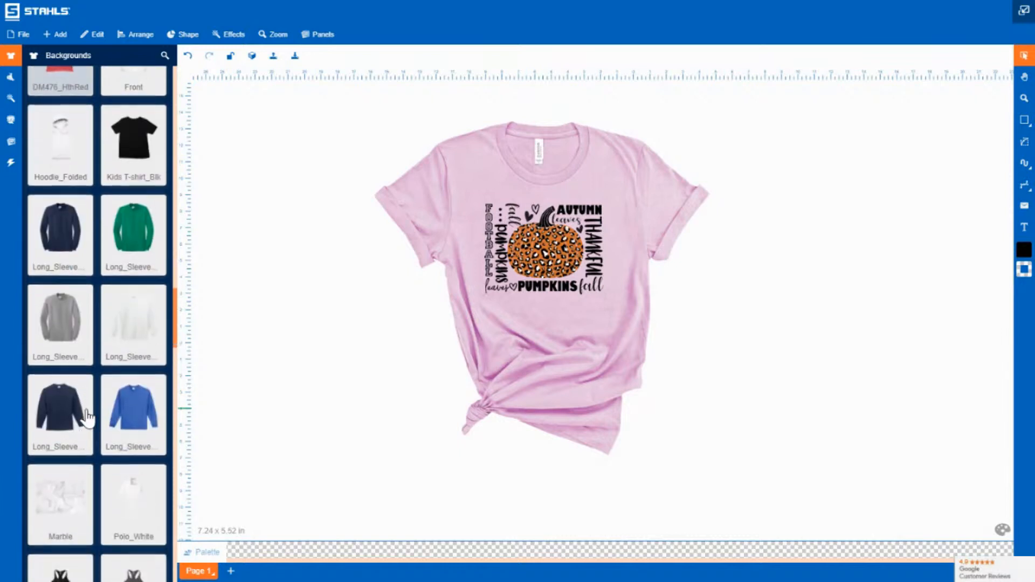
{"action": "scroll", "coordinate": [87, 416], "scroll_direction": "down", "scroll_amount": 4}
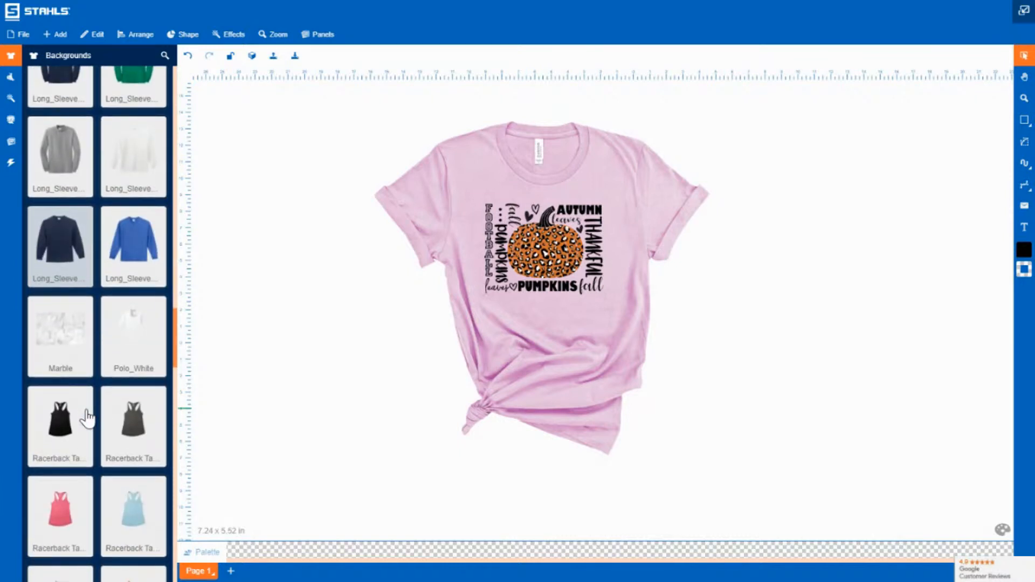
{"action": "scroll", "coordinate": [87, 417], "scroll_direction": "up", "scroll_amount": 1}
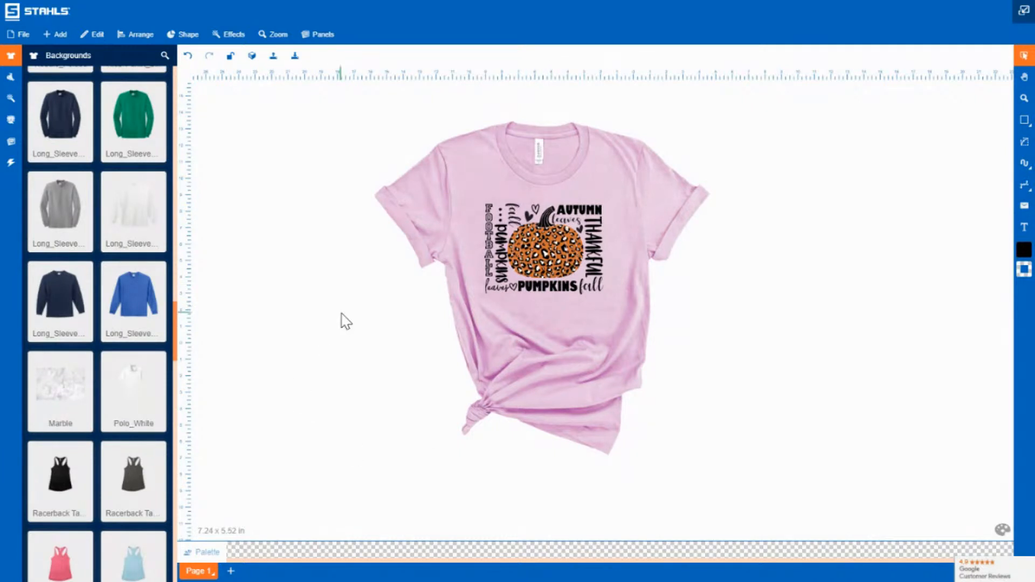
{"action": "left_click", "coordinate": [443, 171]}
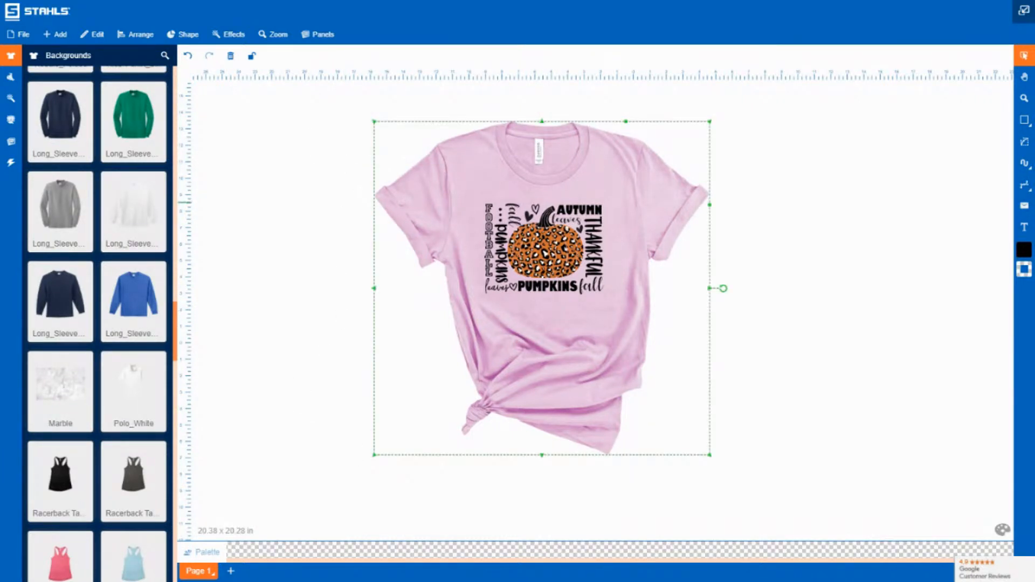